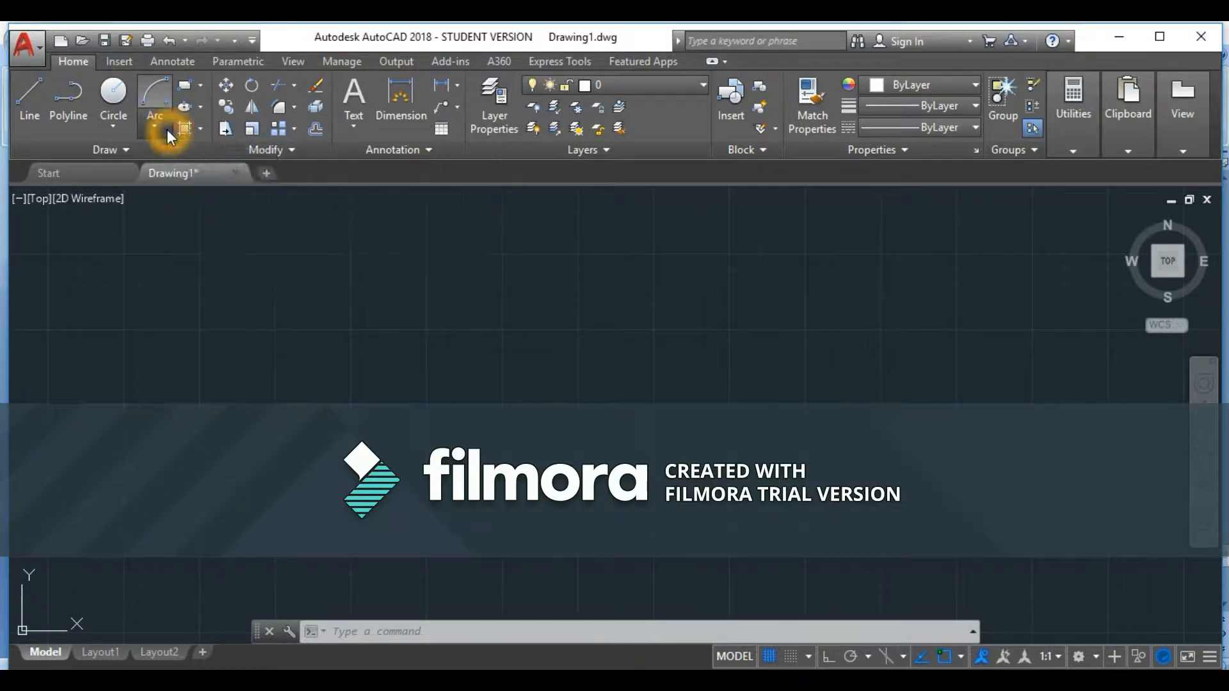
Draw a 3-Point arc bulging upward, with its end point about 622 units from the second point.
{"action": "left_click", "coordinate": [167, 130]}
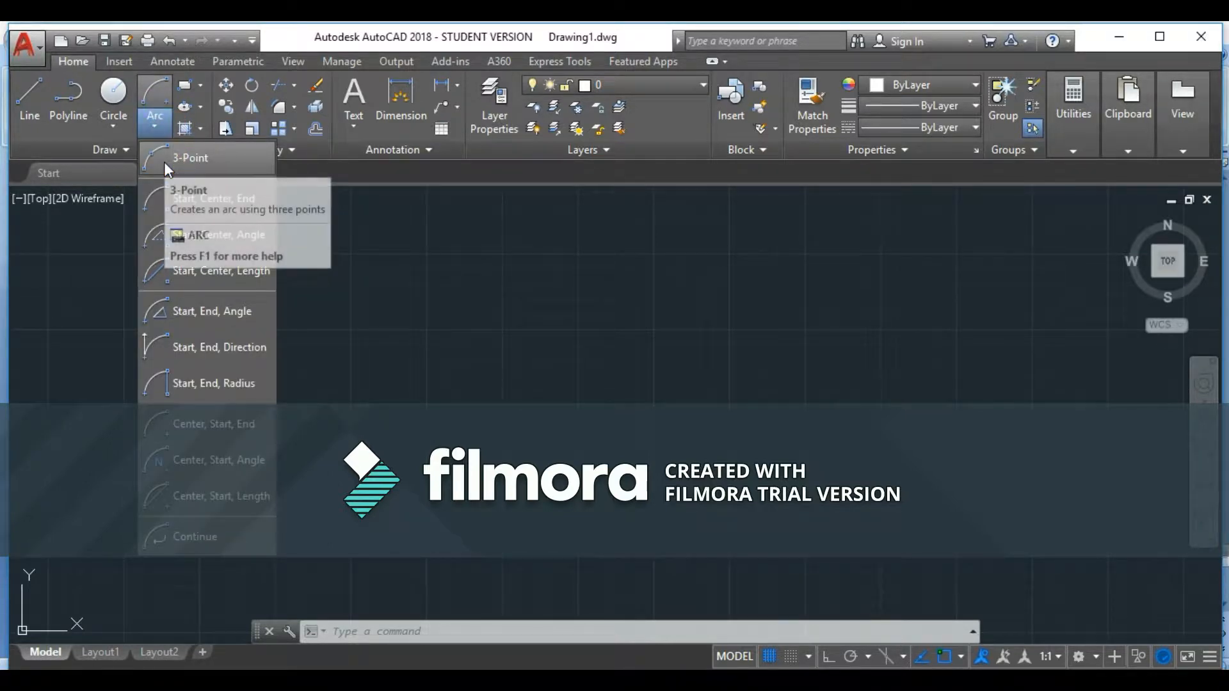
{"action": "left_click", "coordinate": [185, 161]}
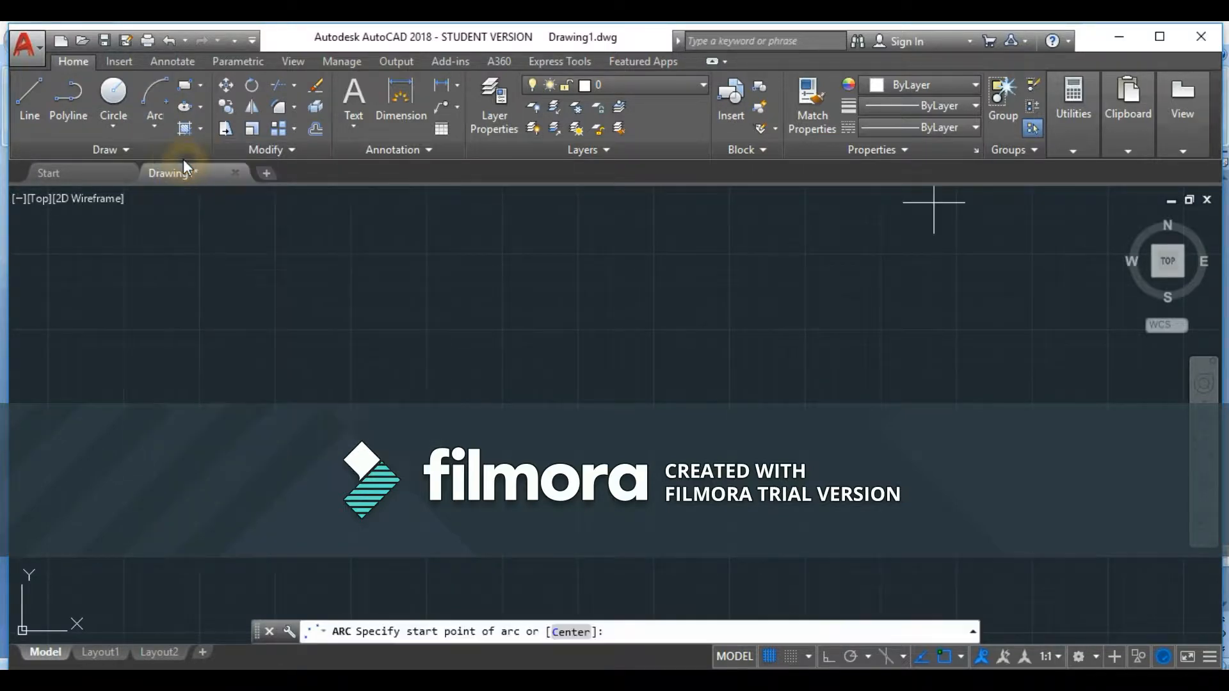
{"action": "left_click", "coordinate": [348, 448]}
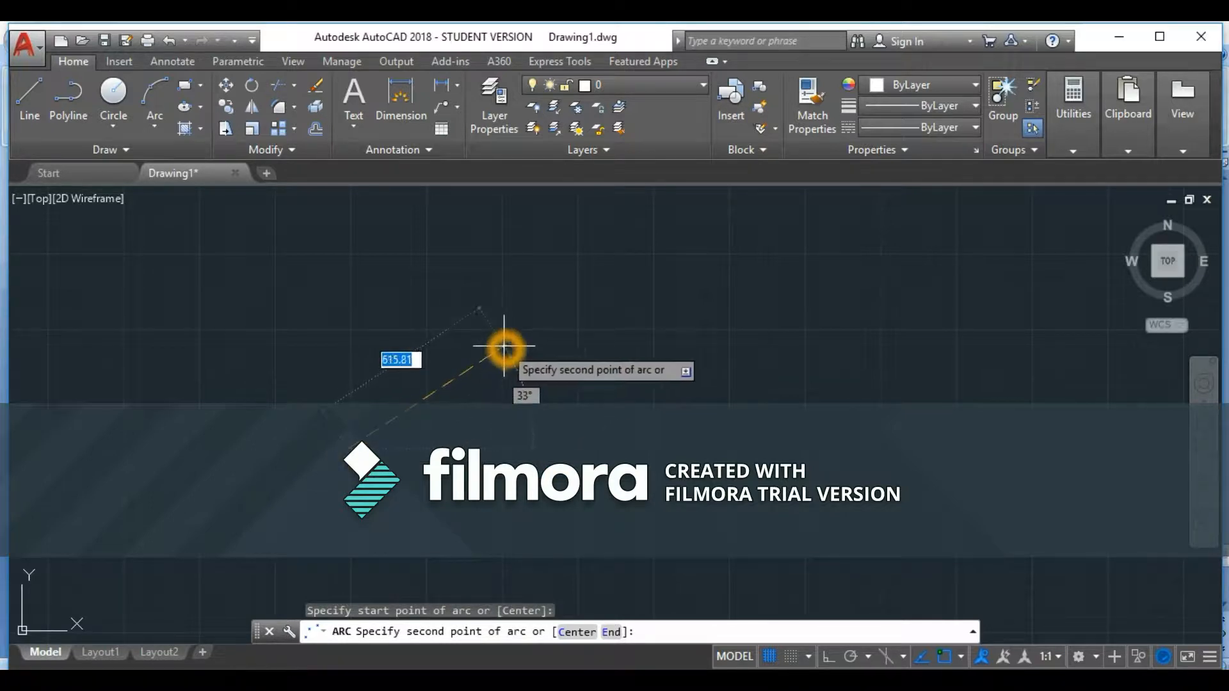
{"action": "left_click", "coordinate": [516, 346]}
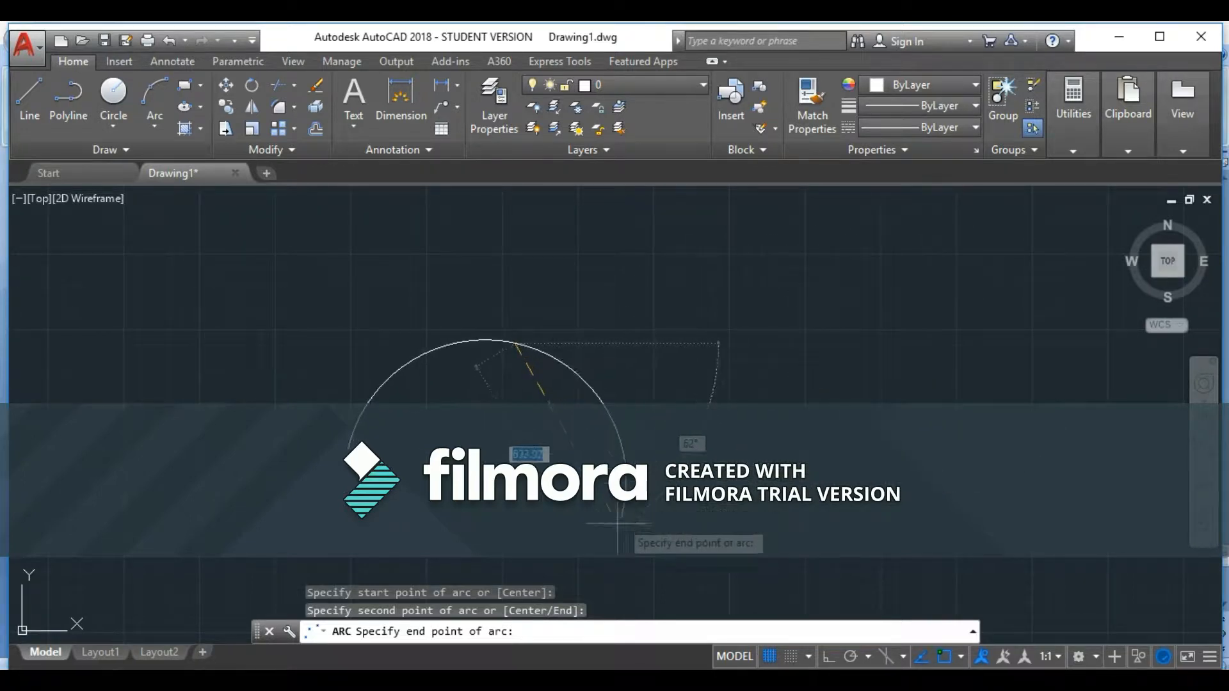
{"action": "left_click", "coordinate": [677, 435]}
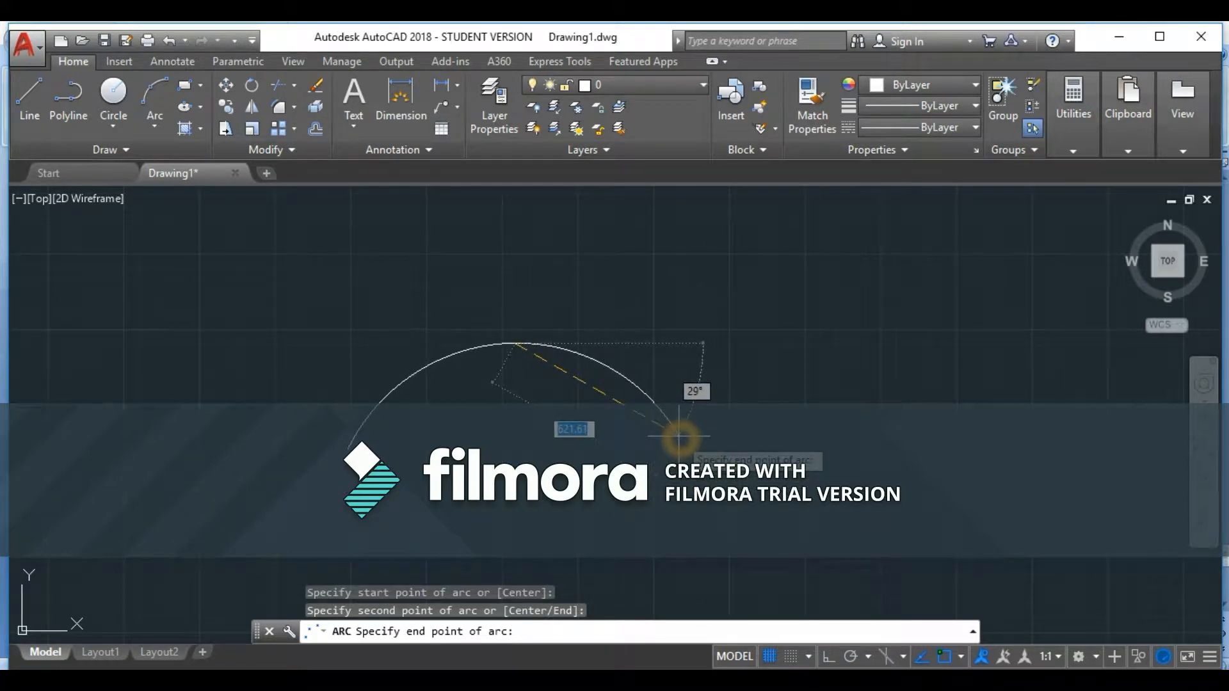
Draw a quarter arc with Start, Center, End, placing the center about 482 units left of the start and the end straight above the center.
{"action": "middle_click_drag", "start_coordinate": [852, 414], "coordinate": [368, 336]}
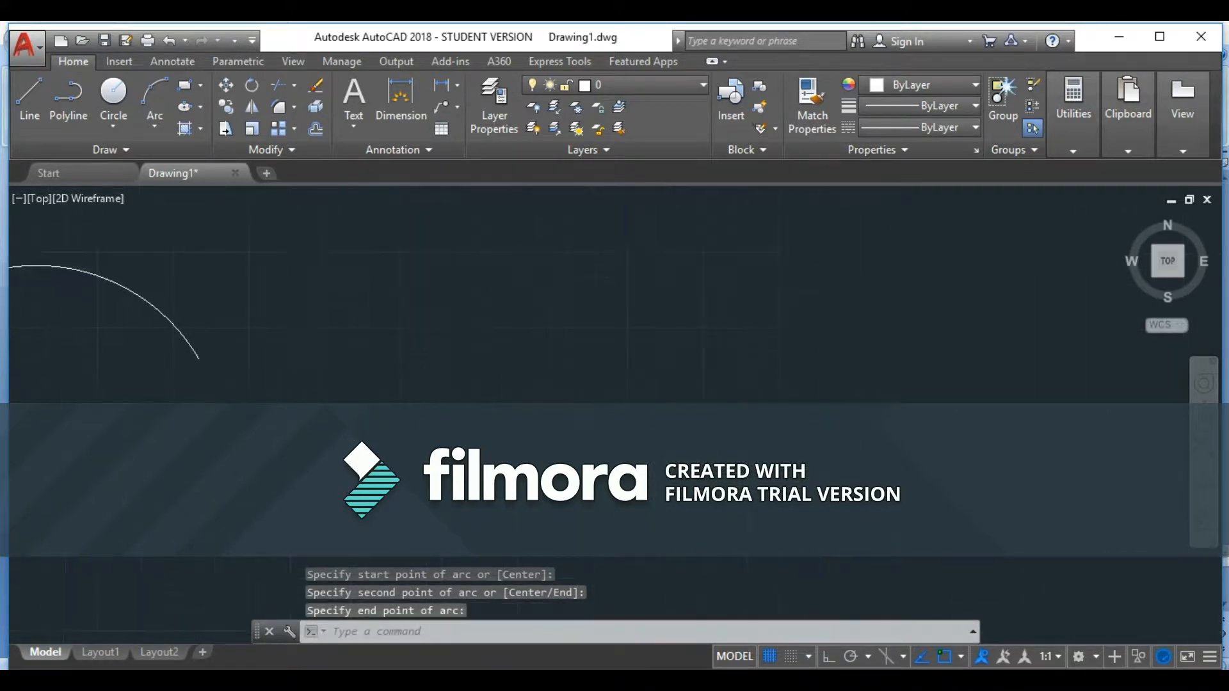
{"action": "left_click", "coordinate": [155, 128]}
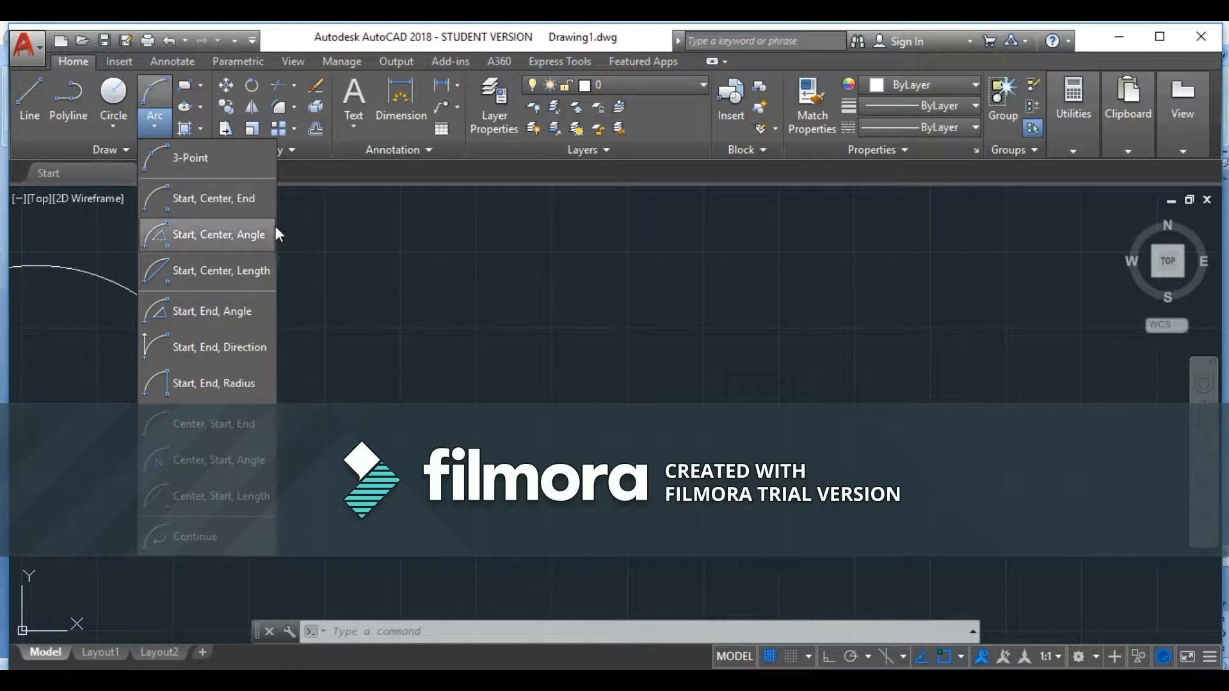
{"action": "left_click", "coordinate": [245, 199]}
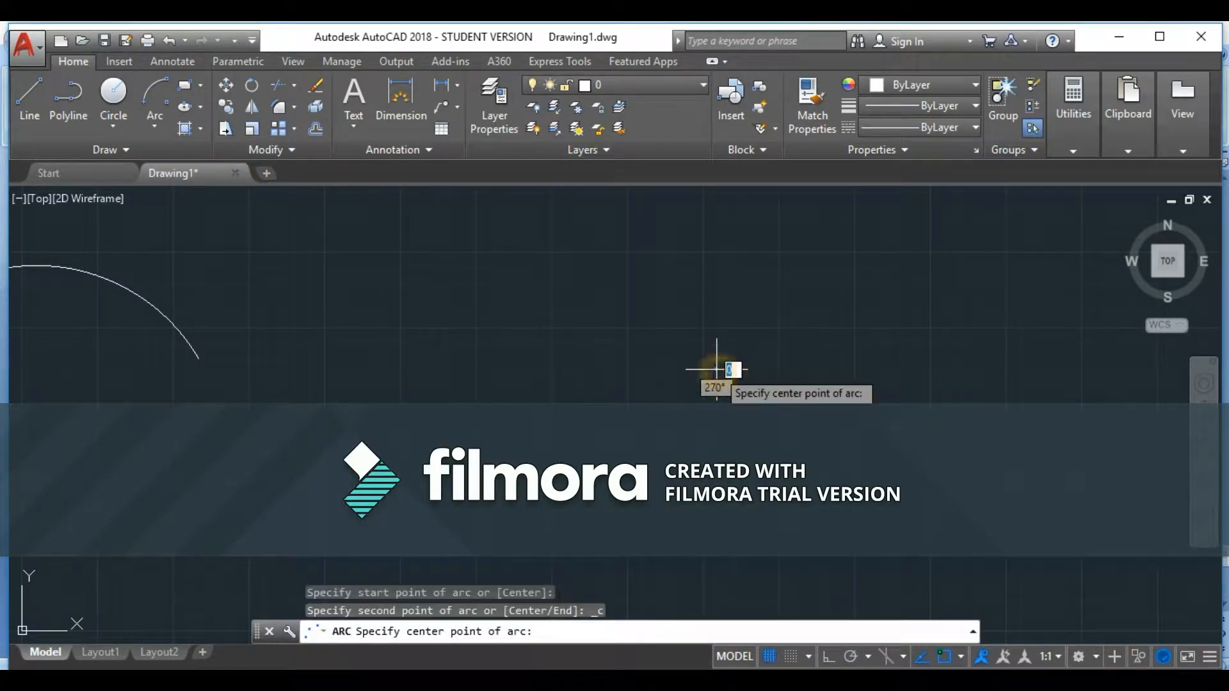
{"action": "left_click", "coordinate": [717, 369]}
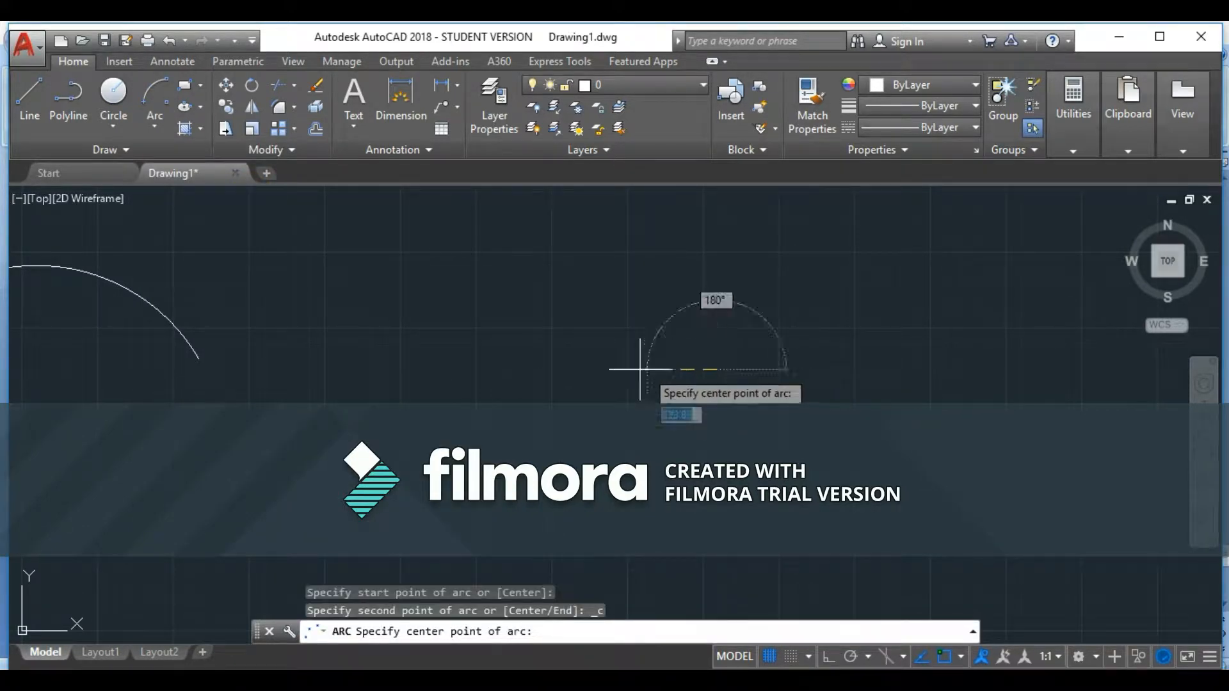
{"action": "left_click", "coordinate": [571, 371]}
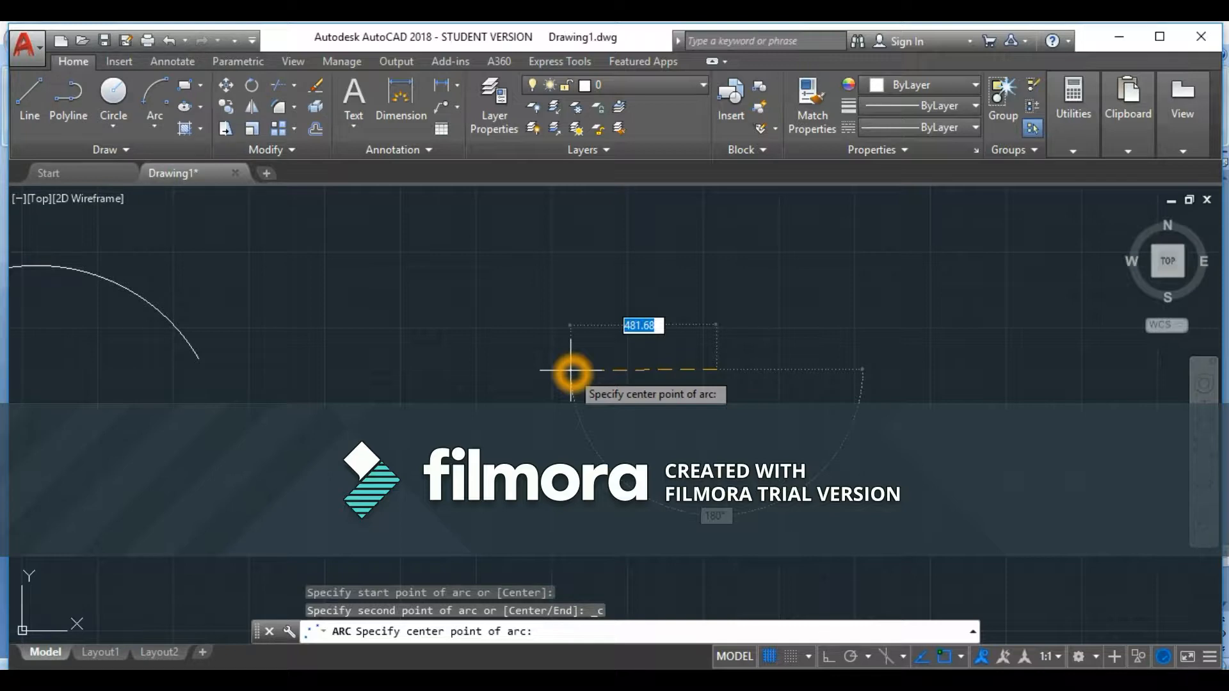
{"action": "left_click", "coordinate": [570, 369]}
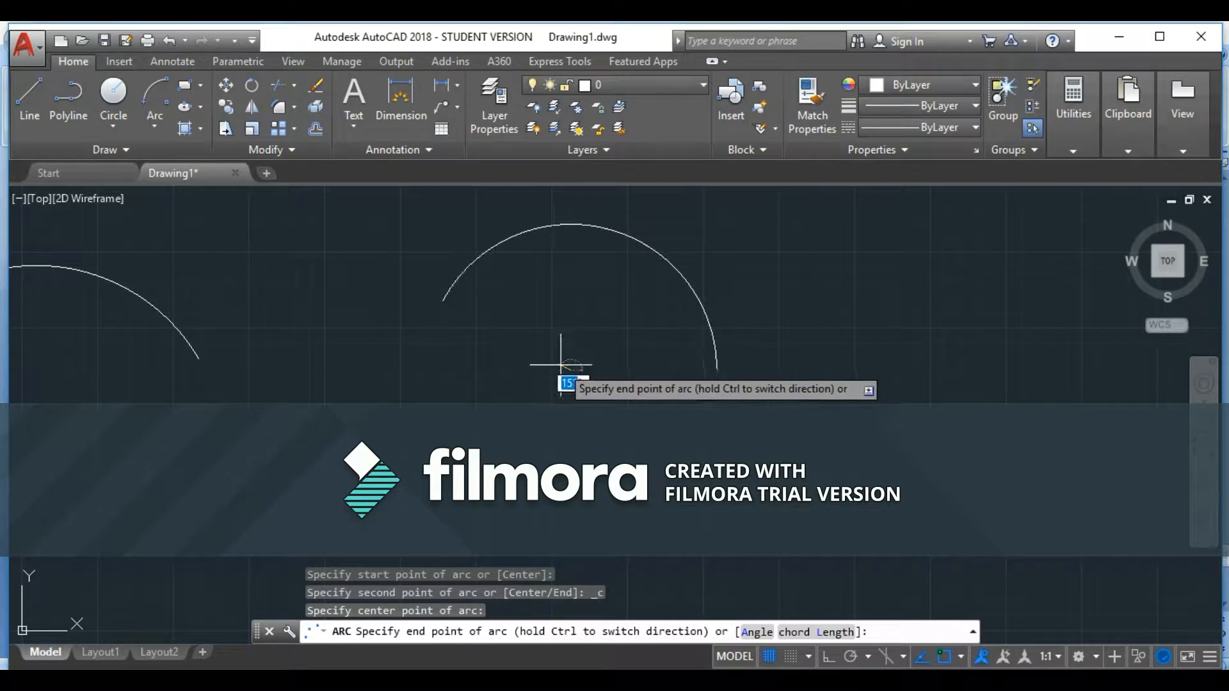
{"action": "left_click", "coordinate": [570, 221]}
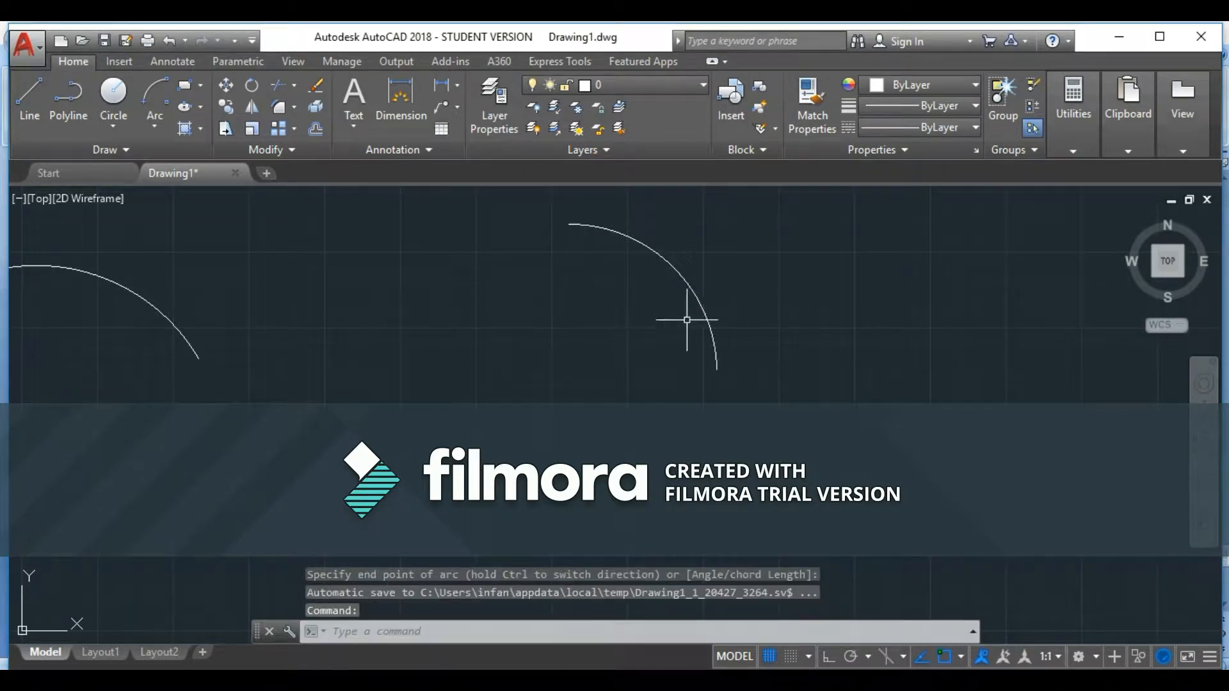
Draw a second Start, Center, End arc below the first quarter arc, with its center right of the start and its end directly below the center.
{"action": "middle_click_drag", "start_coordinate": [625, 346], "coordinate": [570, 310]}
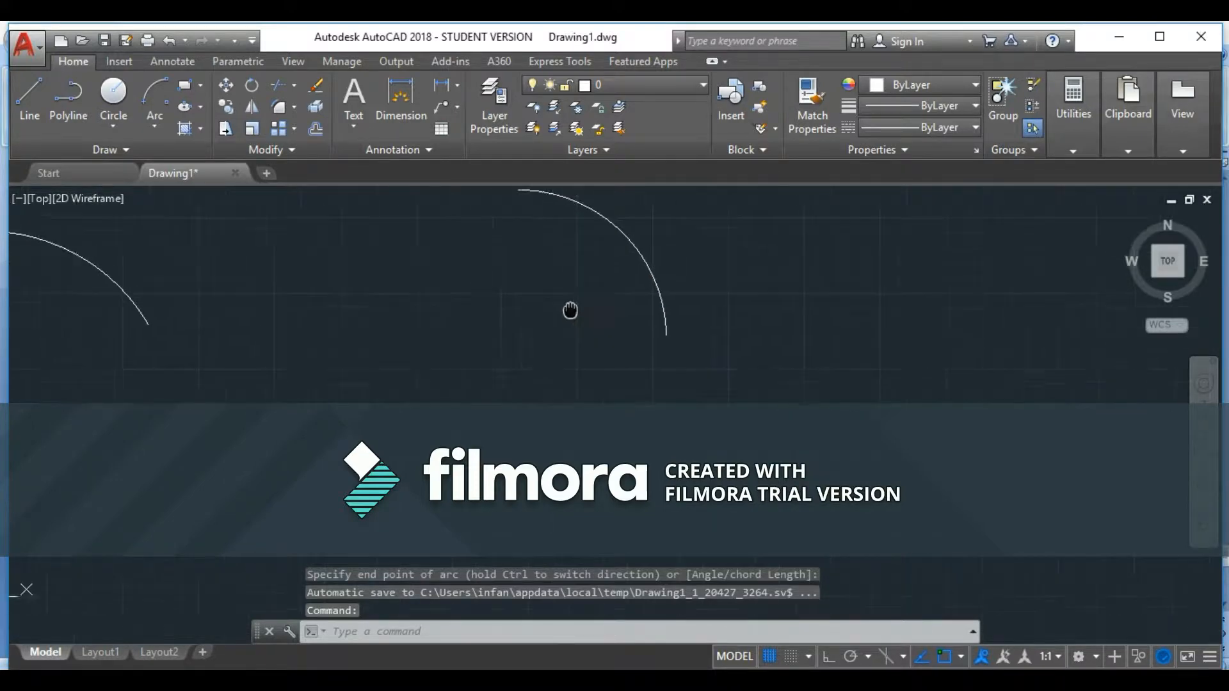
{"action": "left_click", "coordinate": [160, 118]}
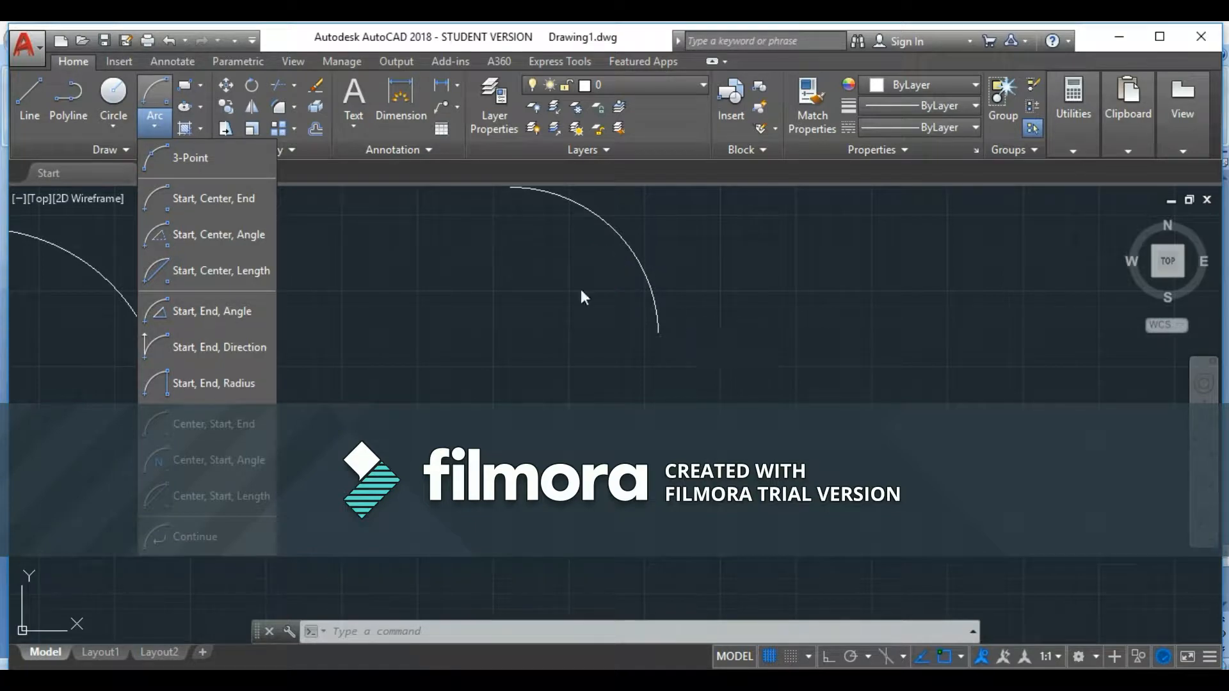
{"action": "left_click", "coordinate": [194, 195]}
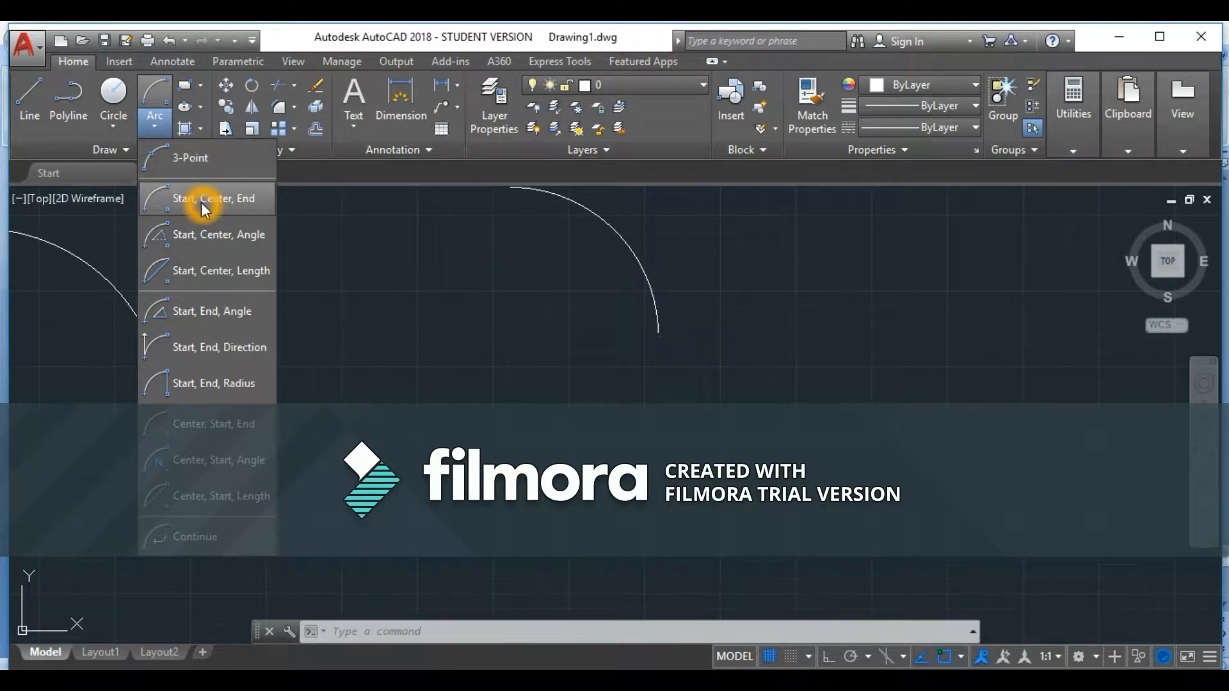
{"action": "left_click", "coordinate": [368, 444]}
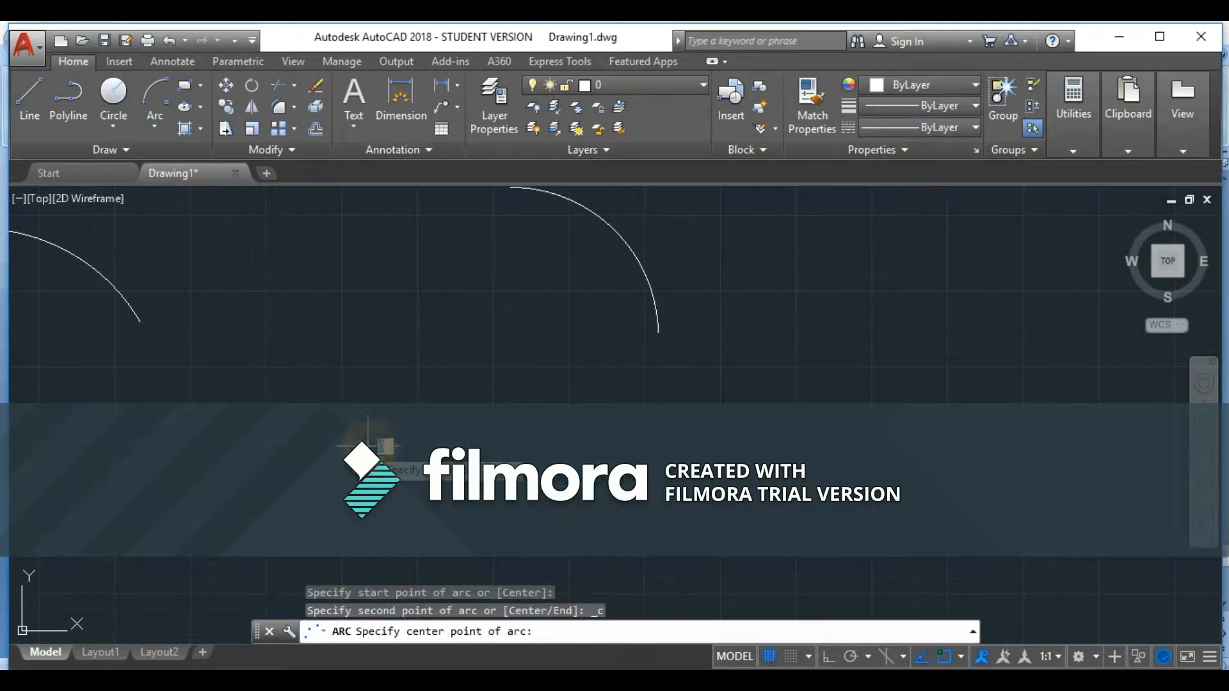
{"action": "left_click", "coordinate": [548, 443]}
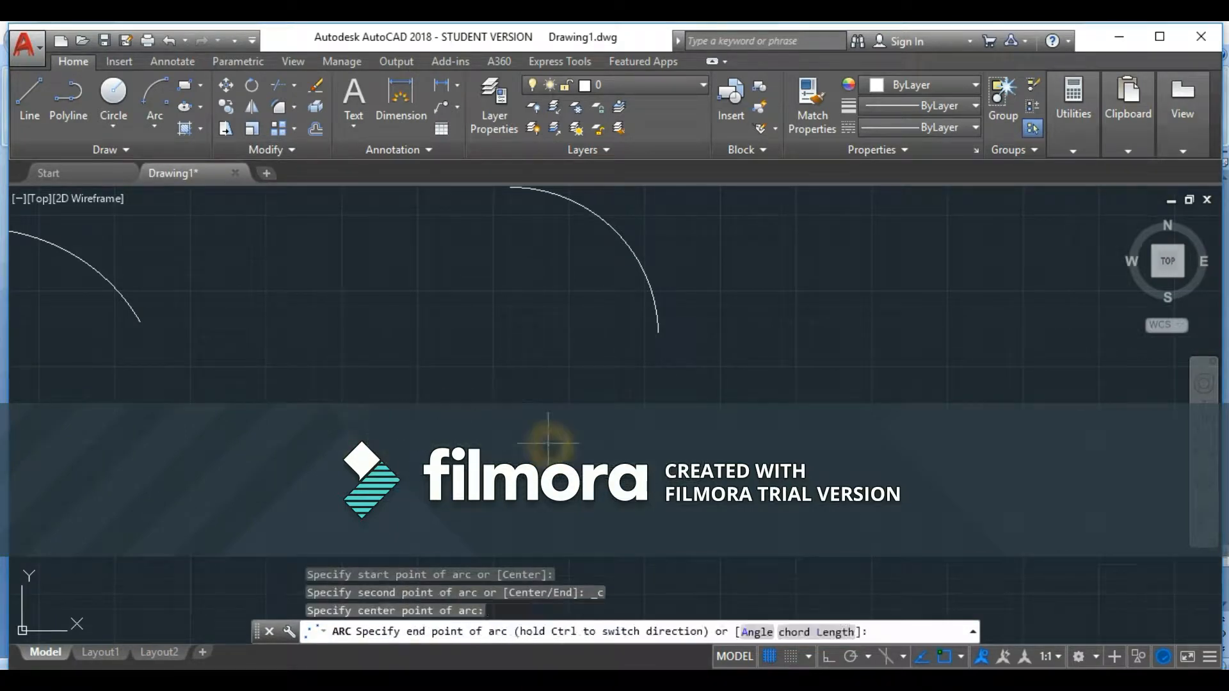
{"action": "left_click", "coordinate": [550, 555]}
Draw a Start, Center, Angle arc to the right of the existing arcs, with its center left of the start and its angle slightly past vertical.
{"action": "middle_click_drag", "start_coordinate": [598, 484], "coordinate": [592, 413]}
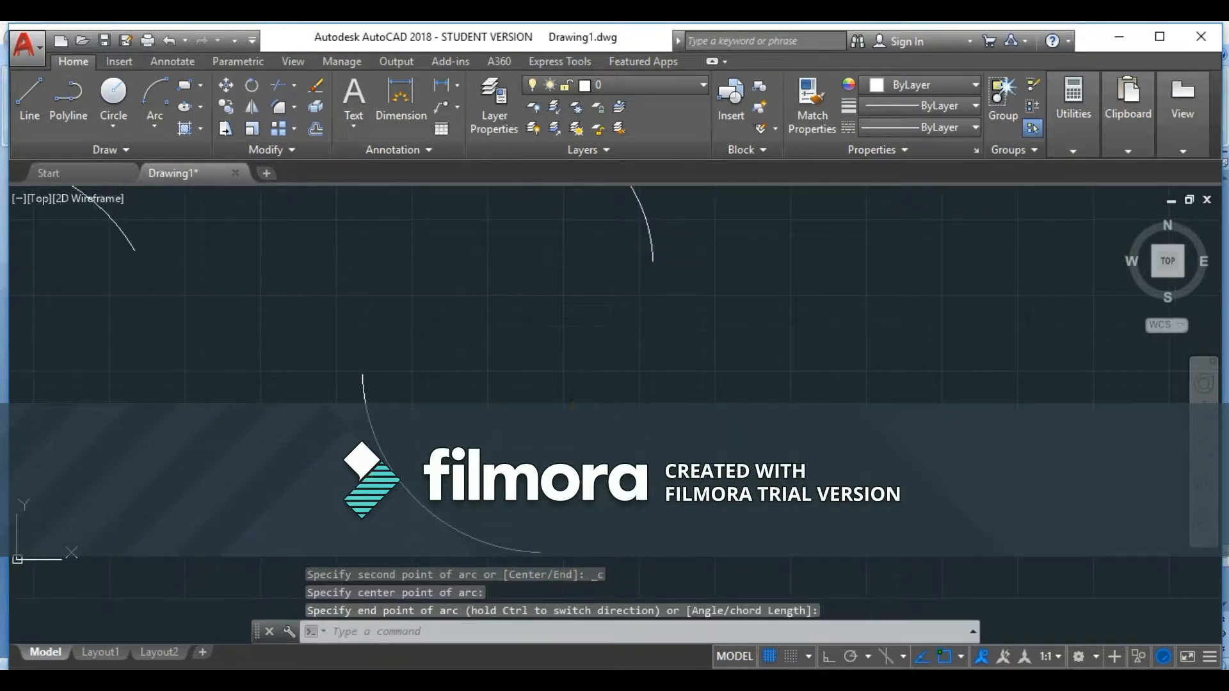
{"action": "scroll", "coordinate": [587, 410], "scroll_direction": "down", "scroll_amount": 2}
{"action": "left_click", "coordinate": [544, 250]}
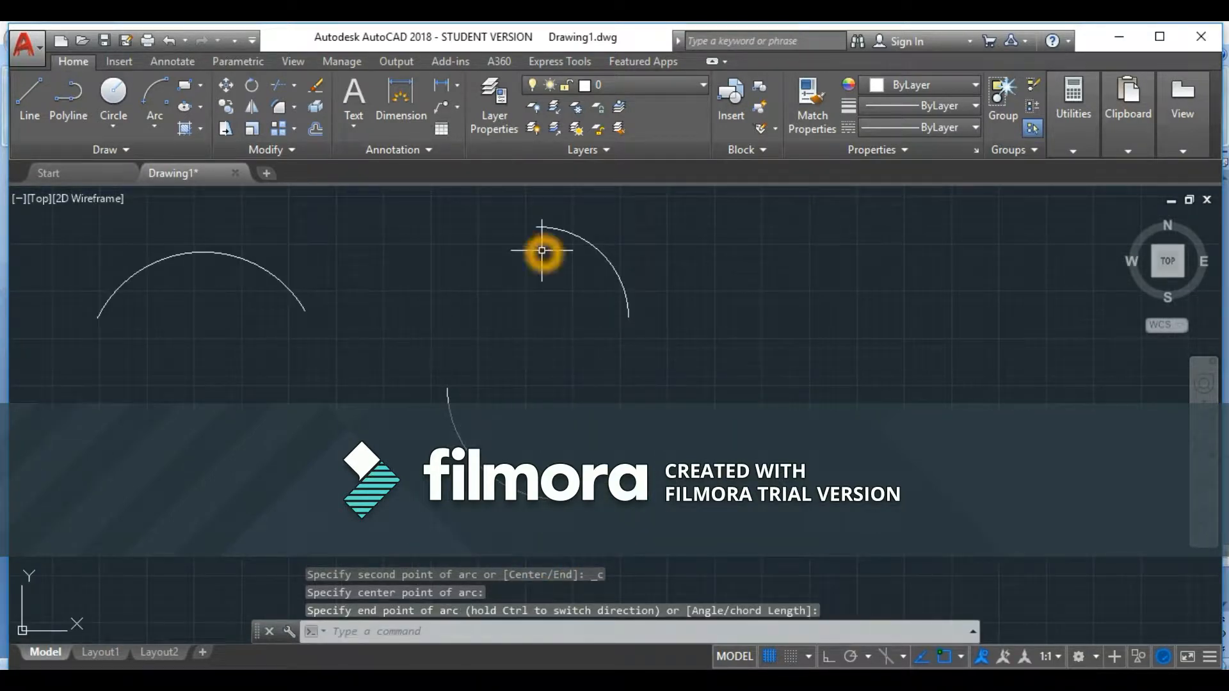
{"action": "left_click", "coordinate": [614, 320]}
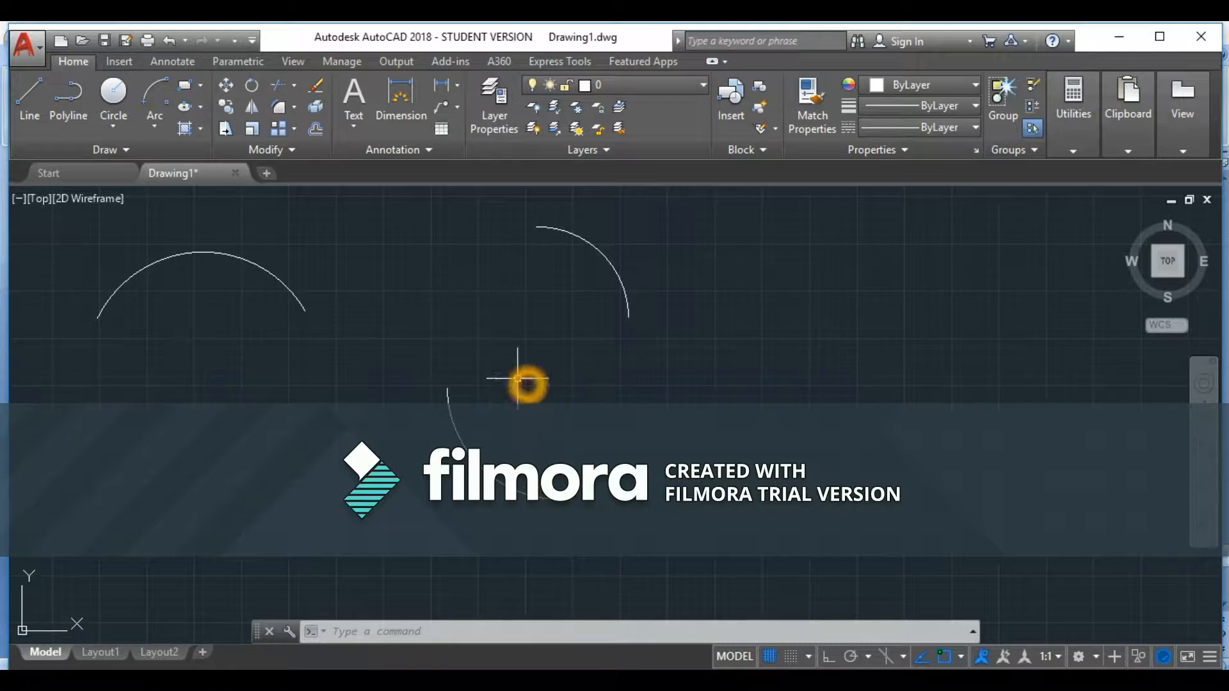
{"action": "left_click", "coordinate": [154, 131]}
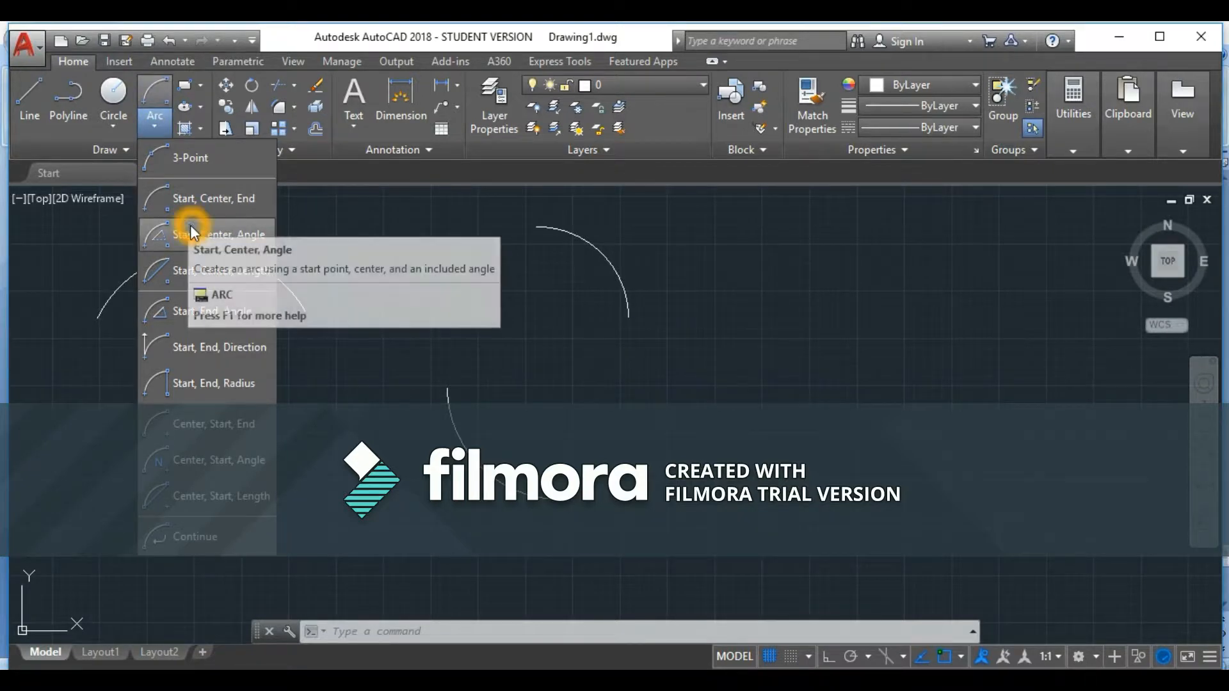
{"action": "left_click", "coordinate": [235, 234]}
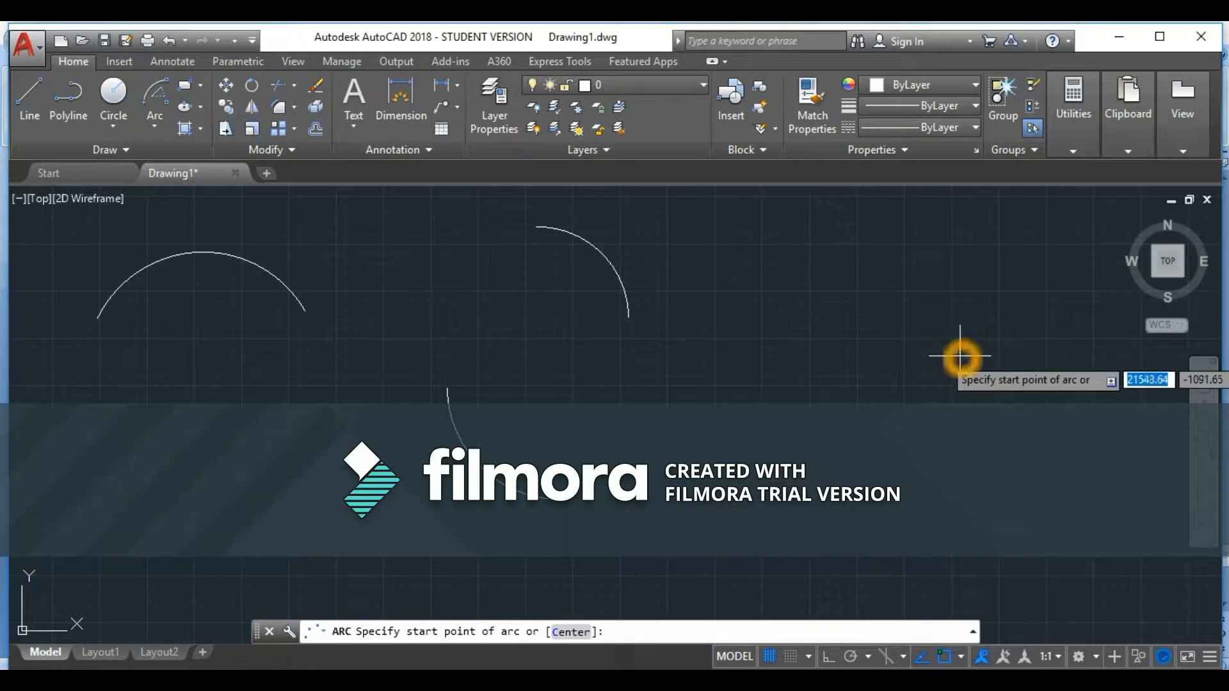
{"action": "left_click", "coordinate": [772, 370]}
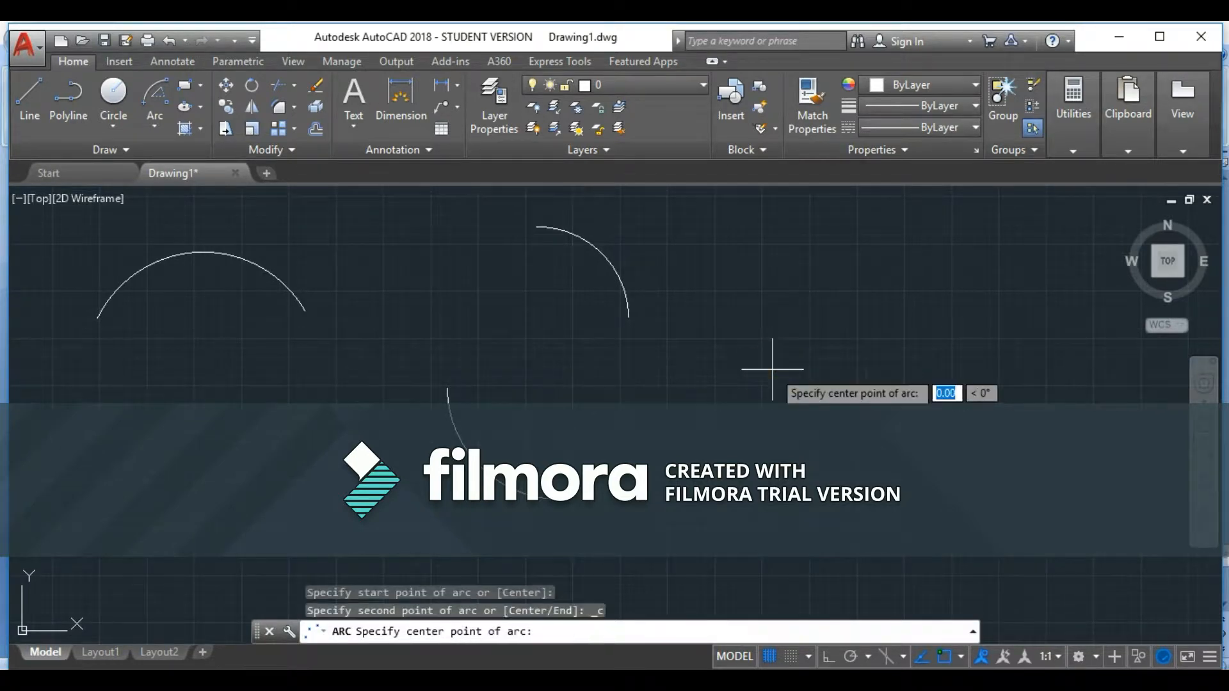
{"action": "left_click", "coordinate": [674, 368]}
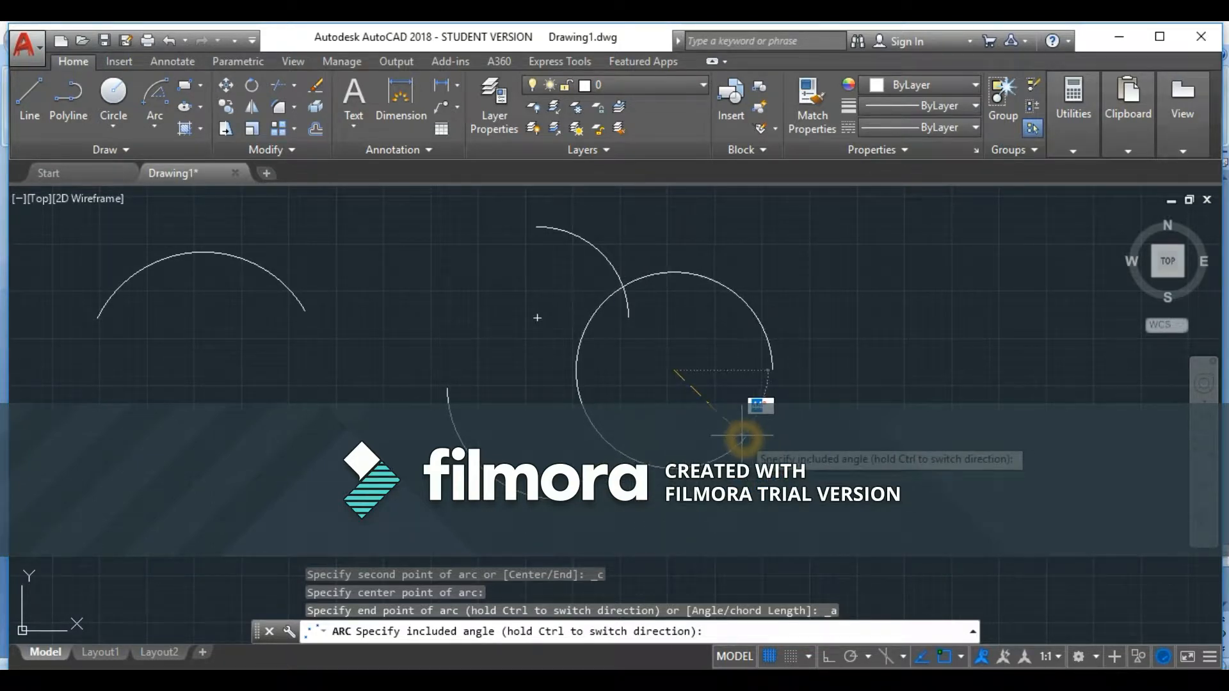
{"action": "left_click", "coordinate": [651, 282]}
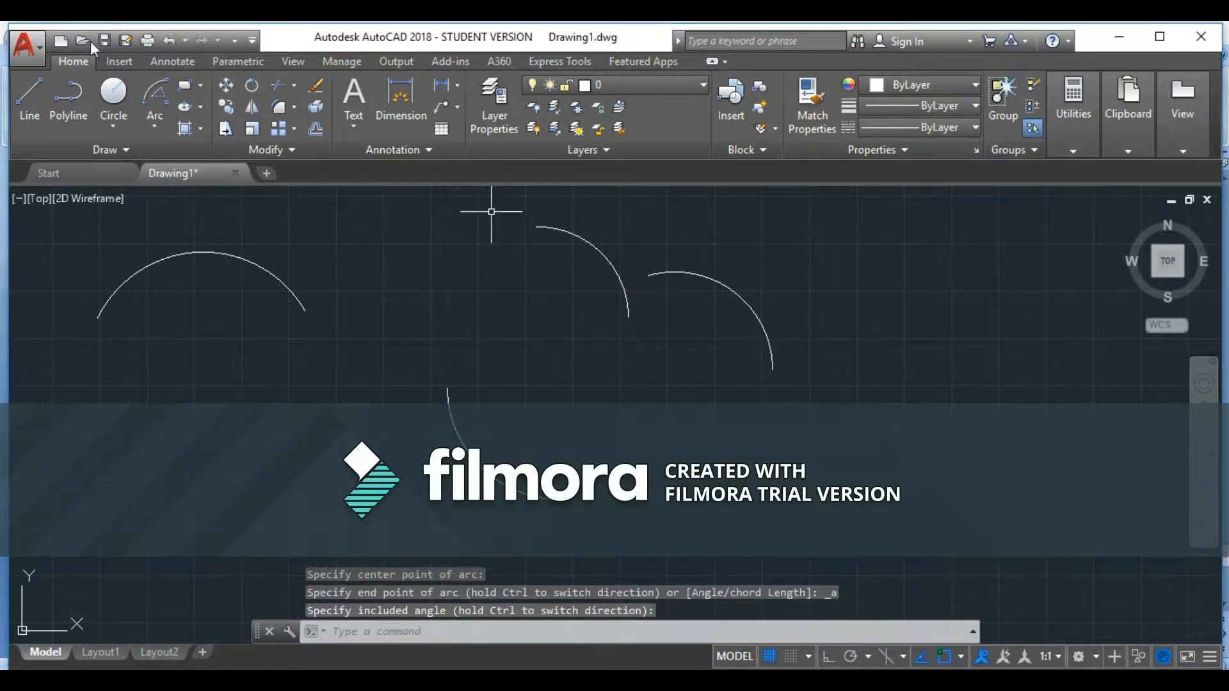
{"action": "left_click", "coordinate": [150, 113]}
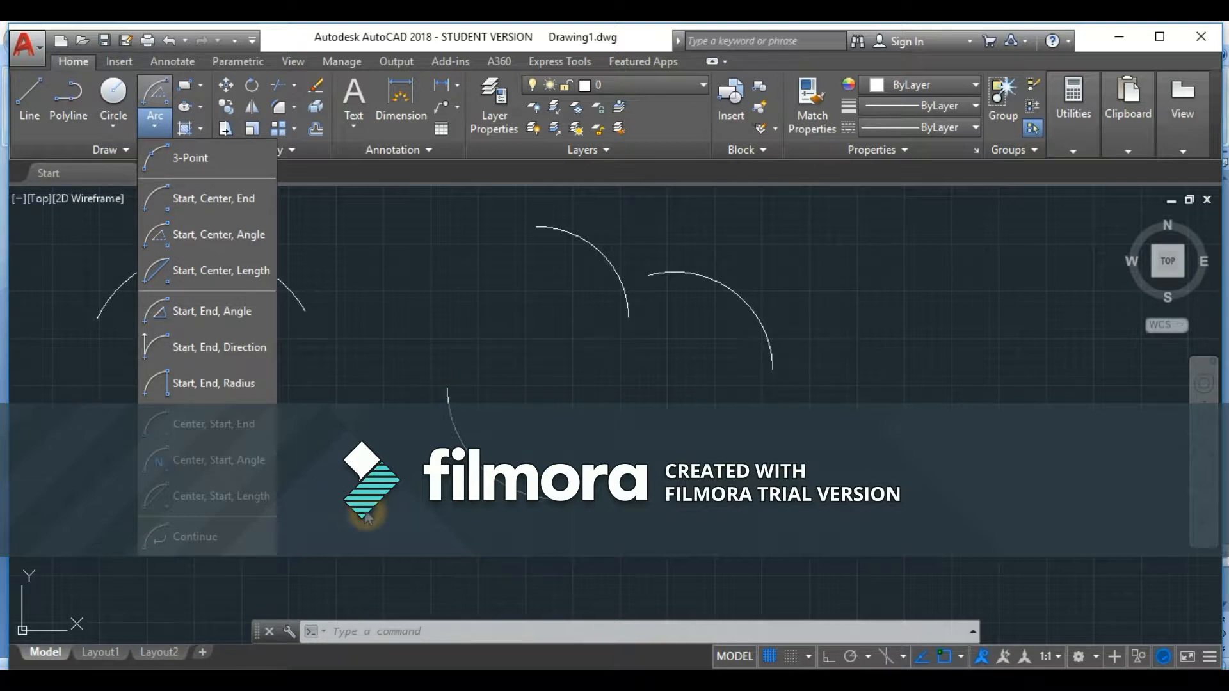
{"action": "left_click", "coordinate": [163, 134]}
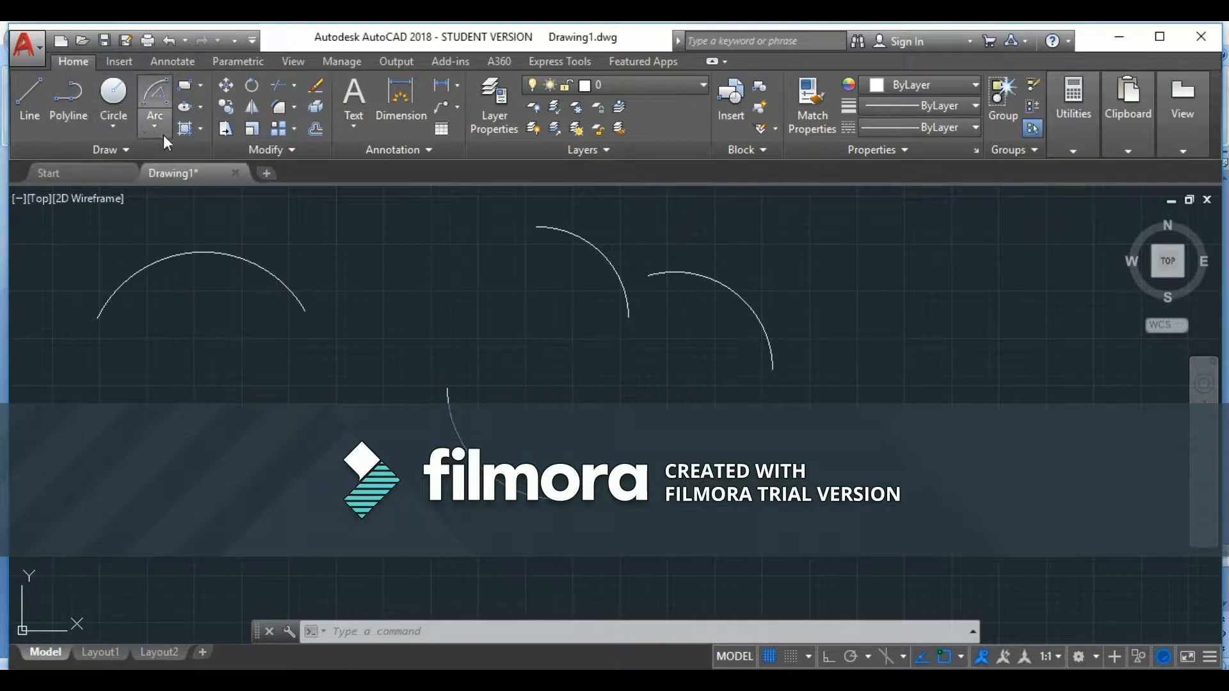
{"action": "left_click", "coordinate": [164, 125]}
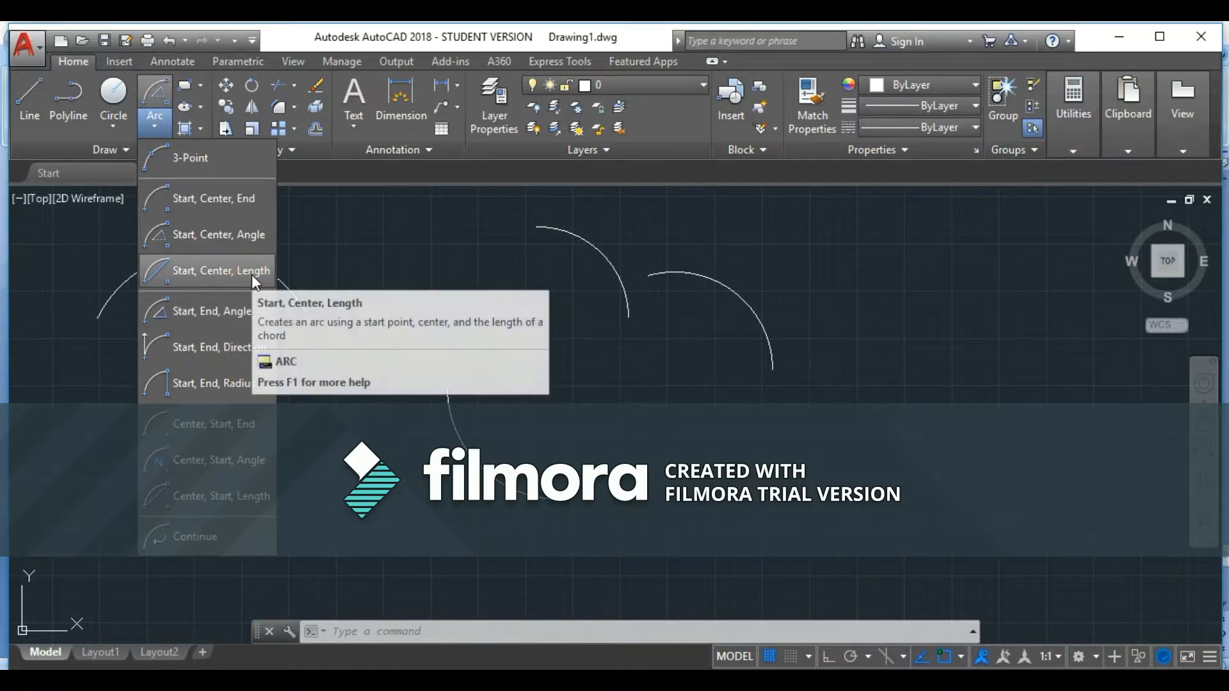
Draw a roughly horizontal line 1000 units long below the rightmost arc, and erase it.
{"action": "left_click", "coordinate": [30, 102]}
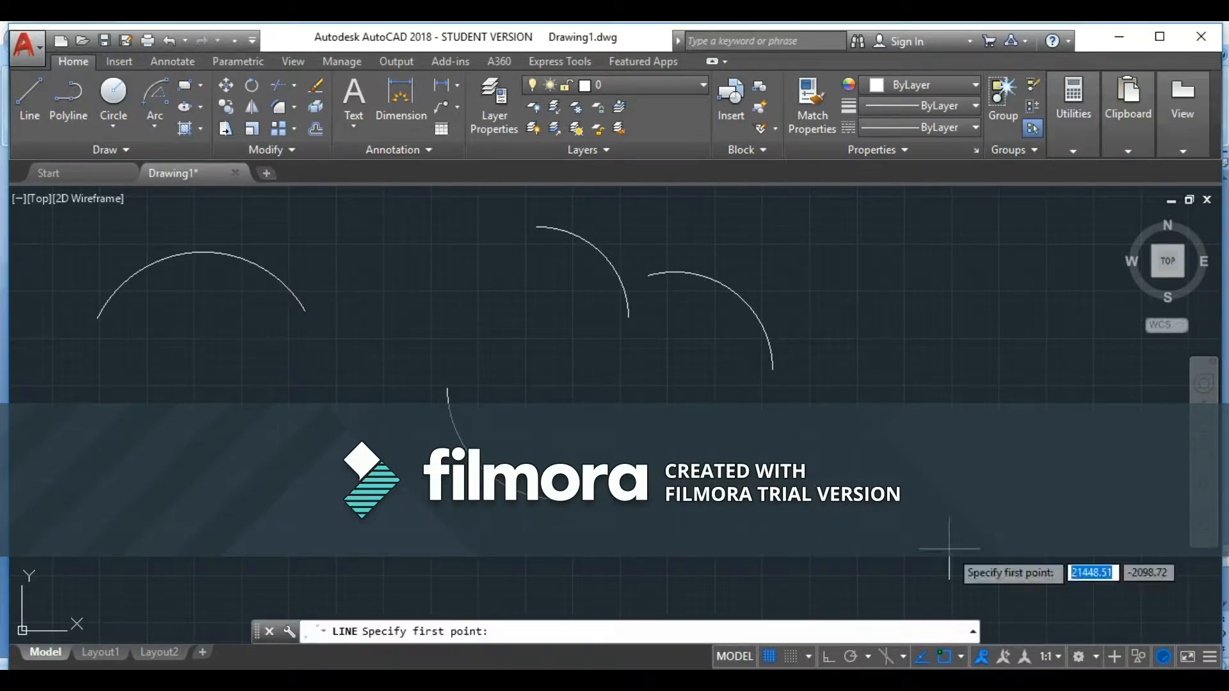
{"action": "left_click", "coordinate": [719, 498]}
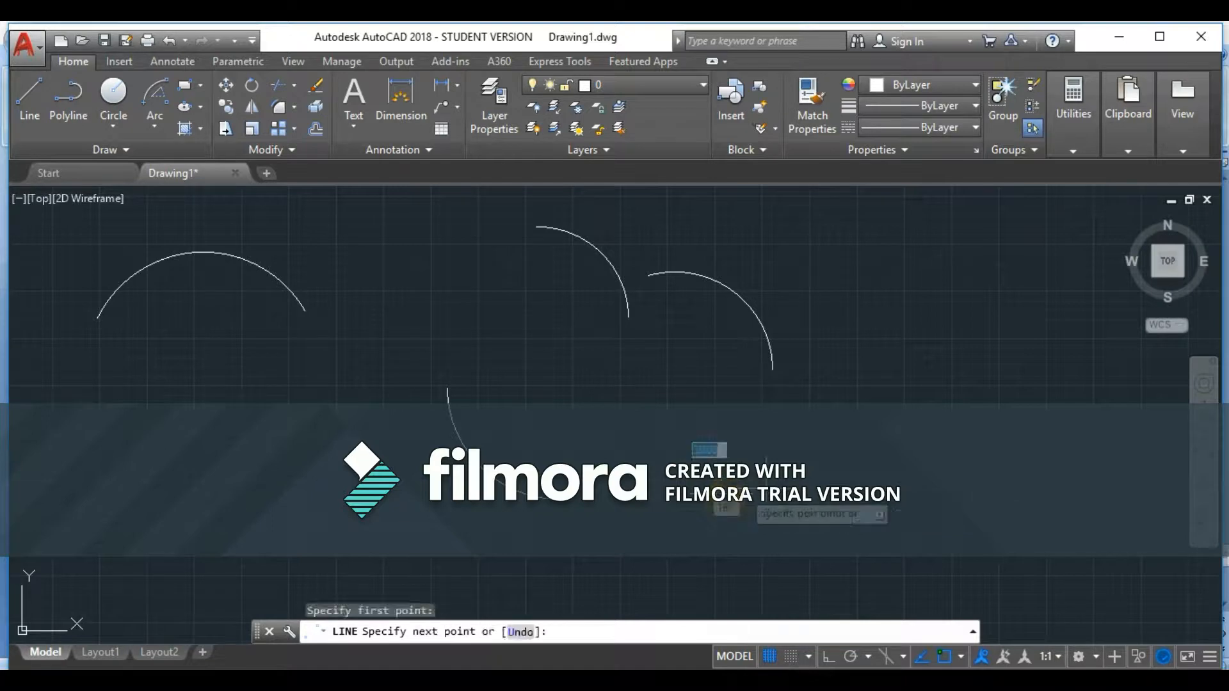
{"action": "left_click", "coordinate": [968, 491]}
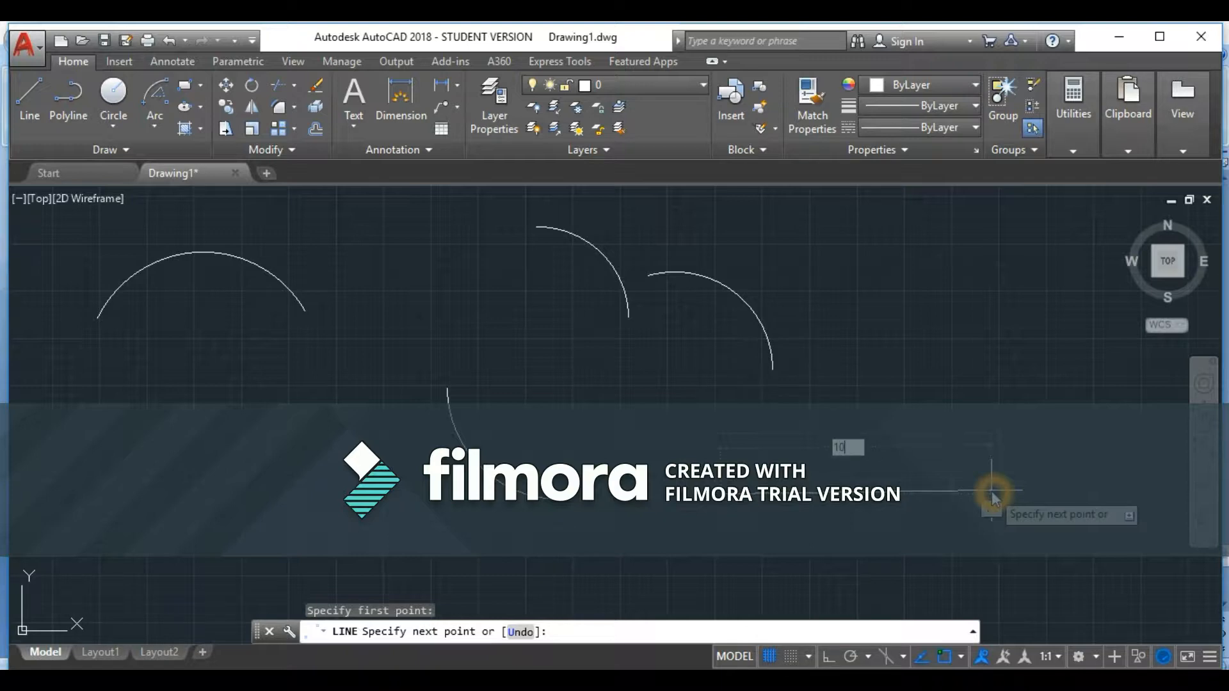
{"action": "type", "text": "1000"}
{"action": "key", "text": "Return"}
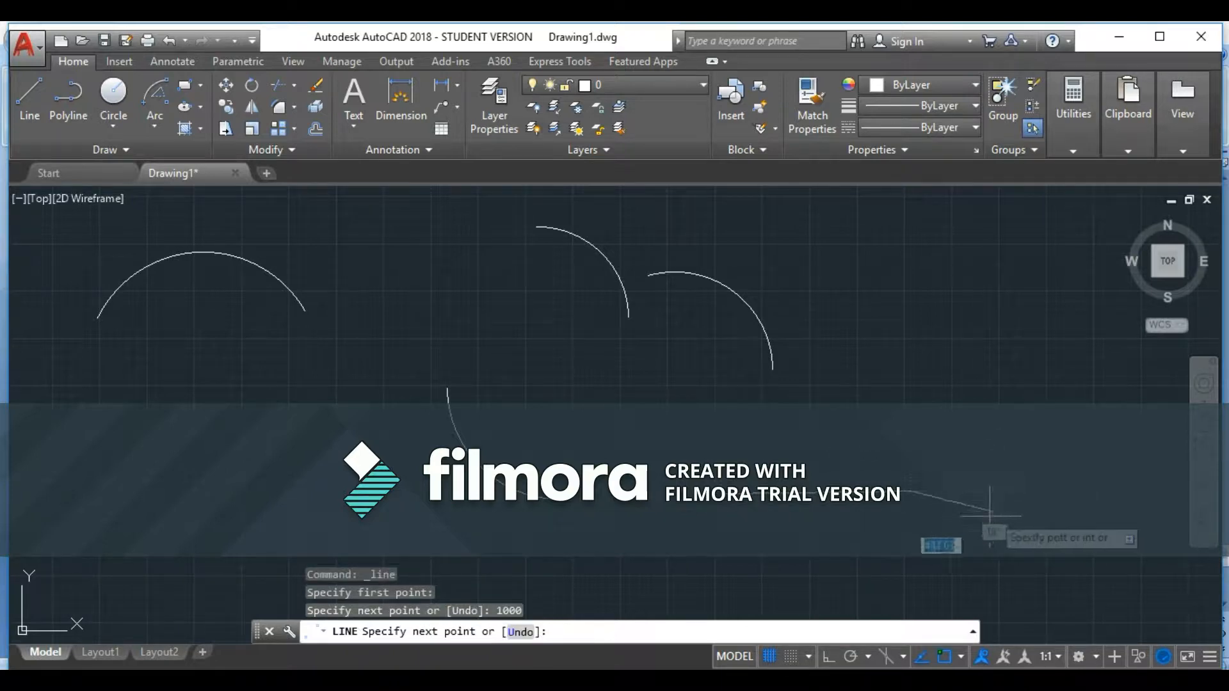
{"action": "key", "text": "Escape"}
{"action": "left_click", "coordinate": [888, 492]}
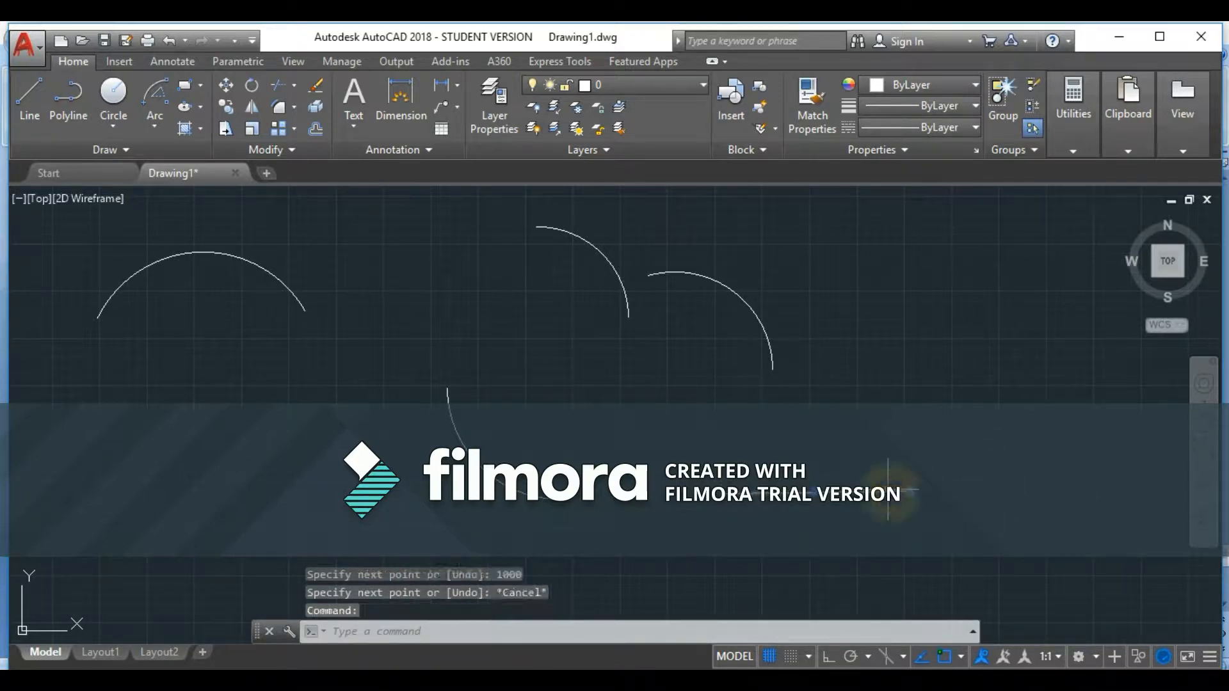
{"action": "key", "text": "Delete"}
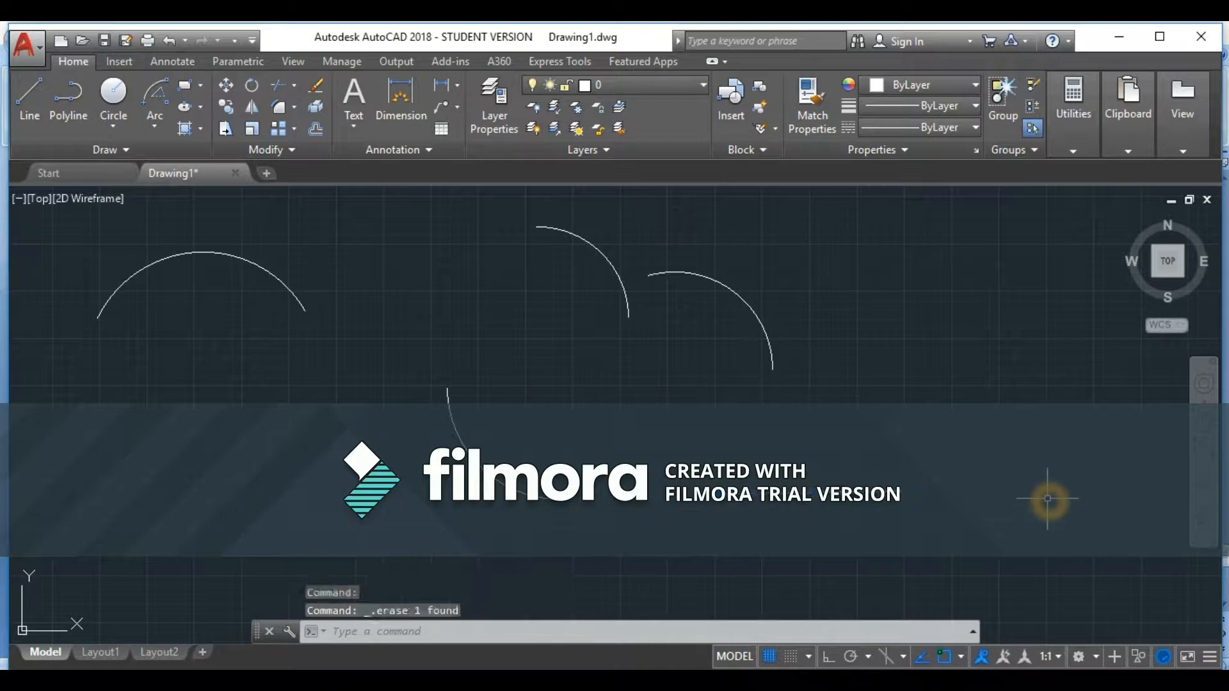
Turn on Ortho mode.
{"action": "left_click", "coordinate": [829, 657]}
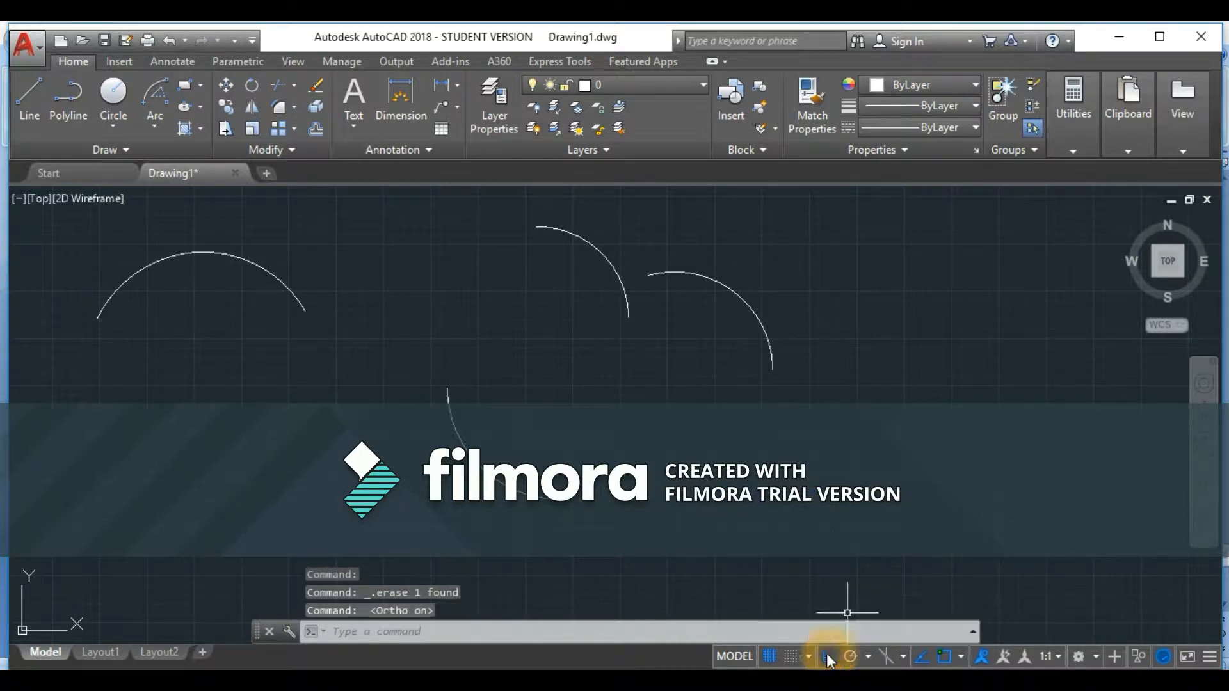
Draw a horizontal line 1000 units long below the rightmost arc.
{"action": "left_click", "coordinate": [21, 92]}
{"action": "left_click", "coordinate": [702, 460]}
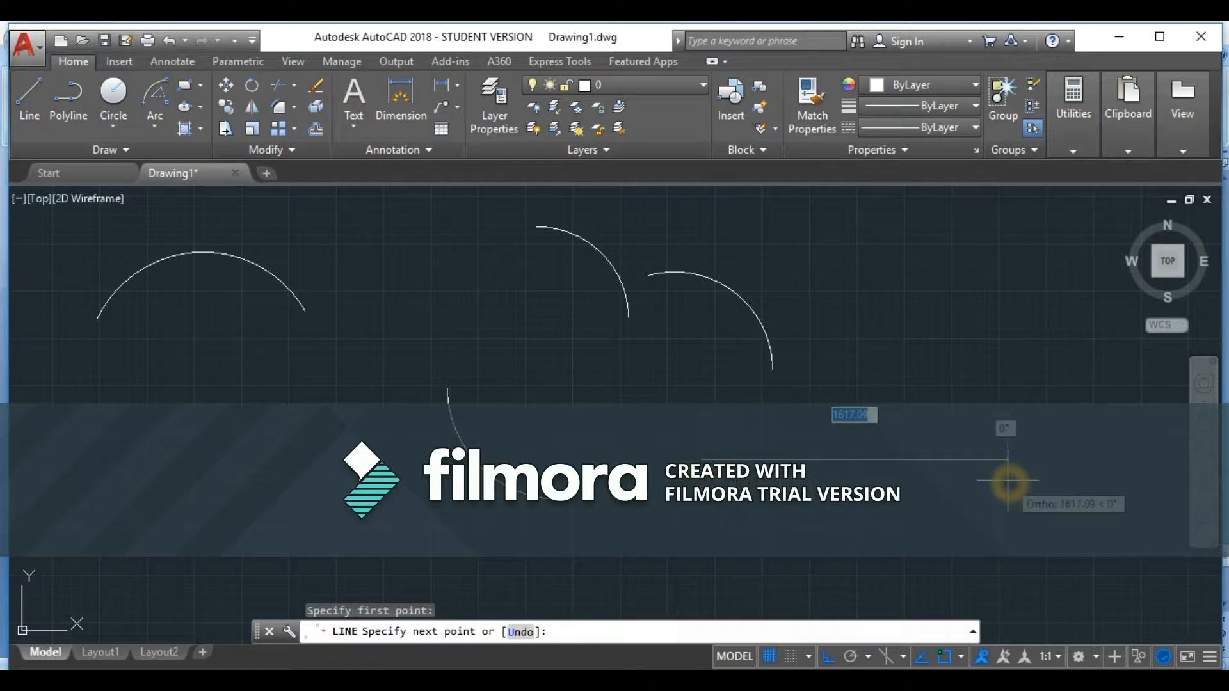
{"action": "type", "text": "1"}
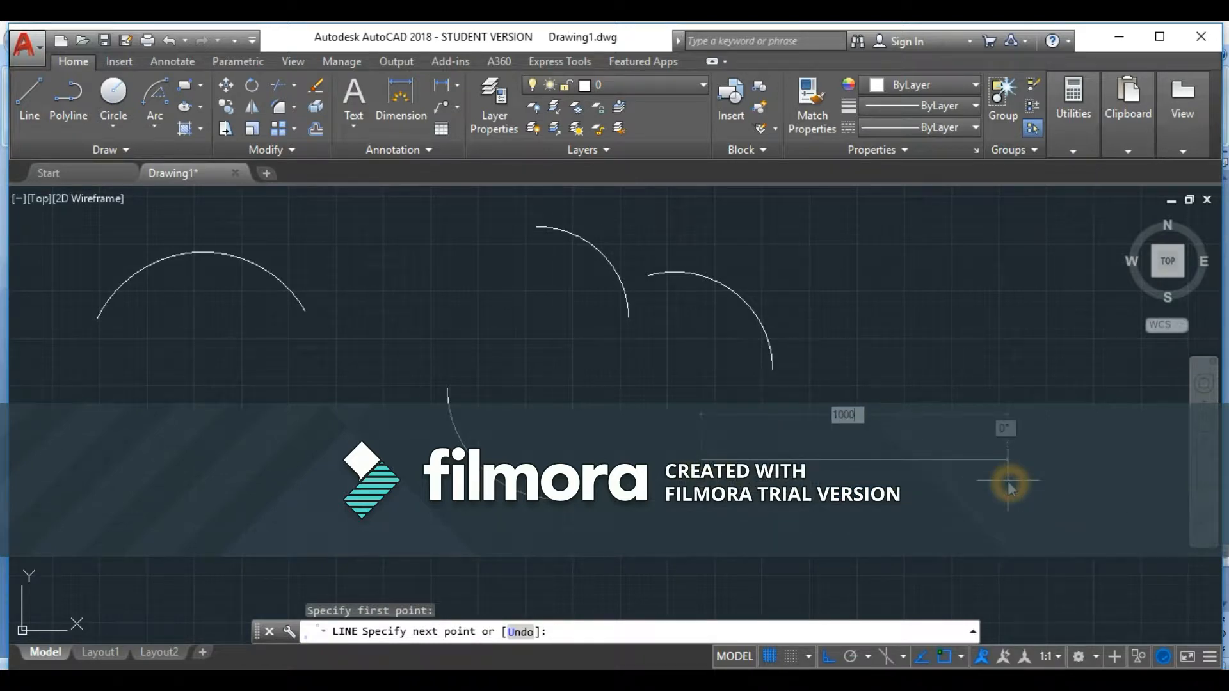
{"action": "type", "text": "000"}
{"action": "key", "text": "Return"}
{"action": "key", "text": "Escape"}
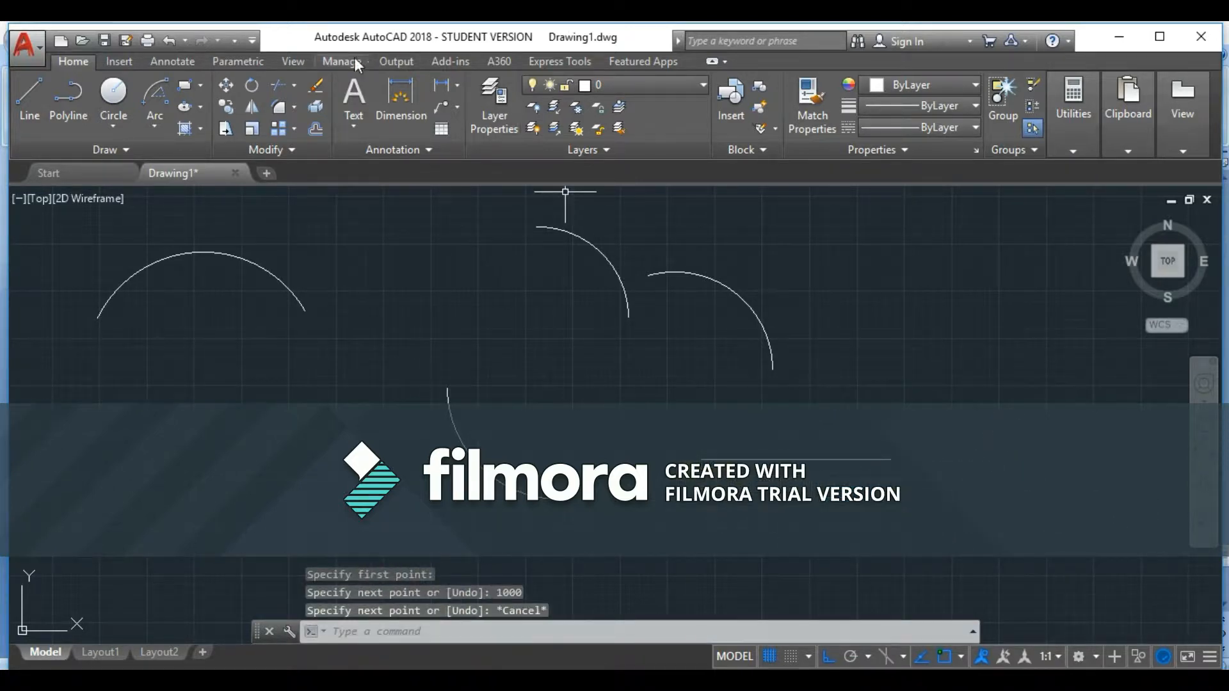
Draw a Start, Center, Length arc from the line's right end, centered on its midpoint, with the chord spanning to the left end.
{"action": "left_click", "coordinate": [151, 126]}
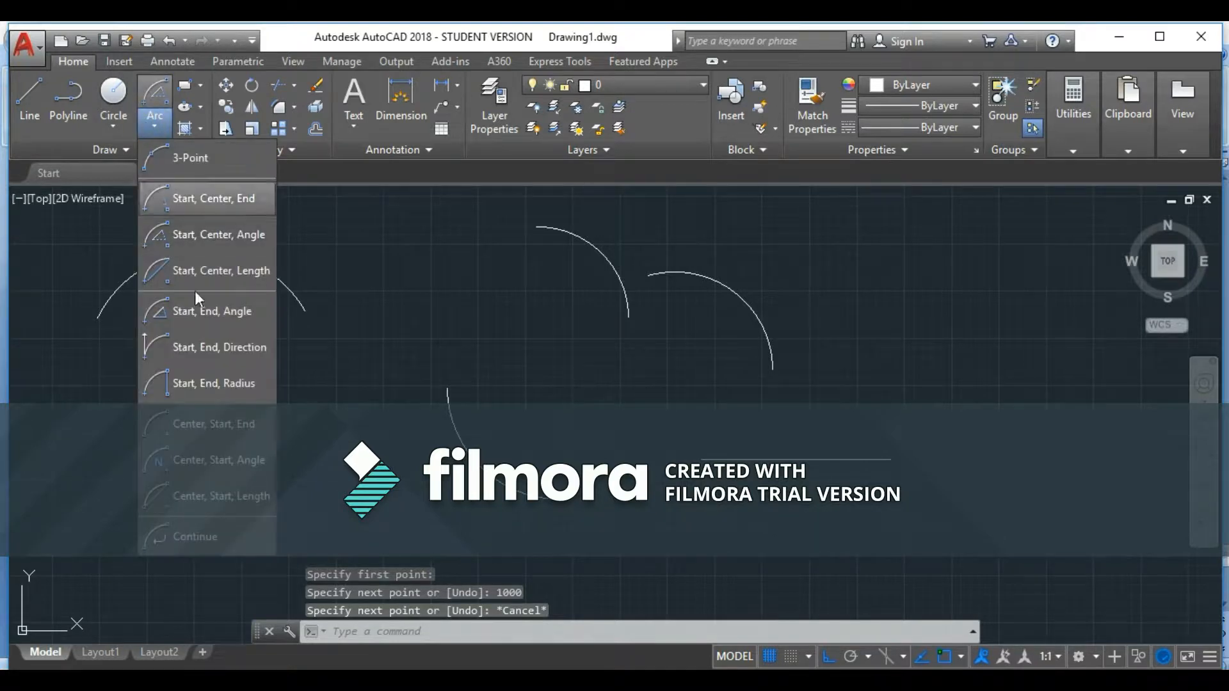
{"action": "left_click", "coordinate": [233, 267]}
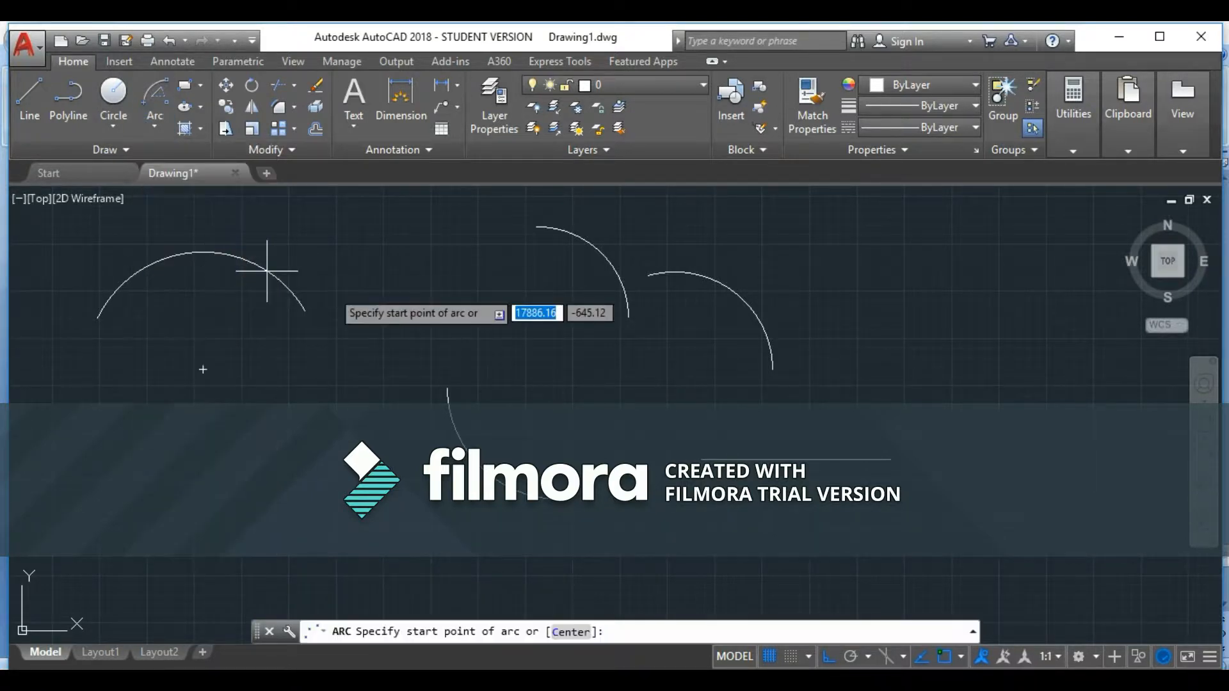
{"action": "left_click", "coordinate": [898, 462]}
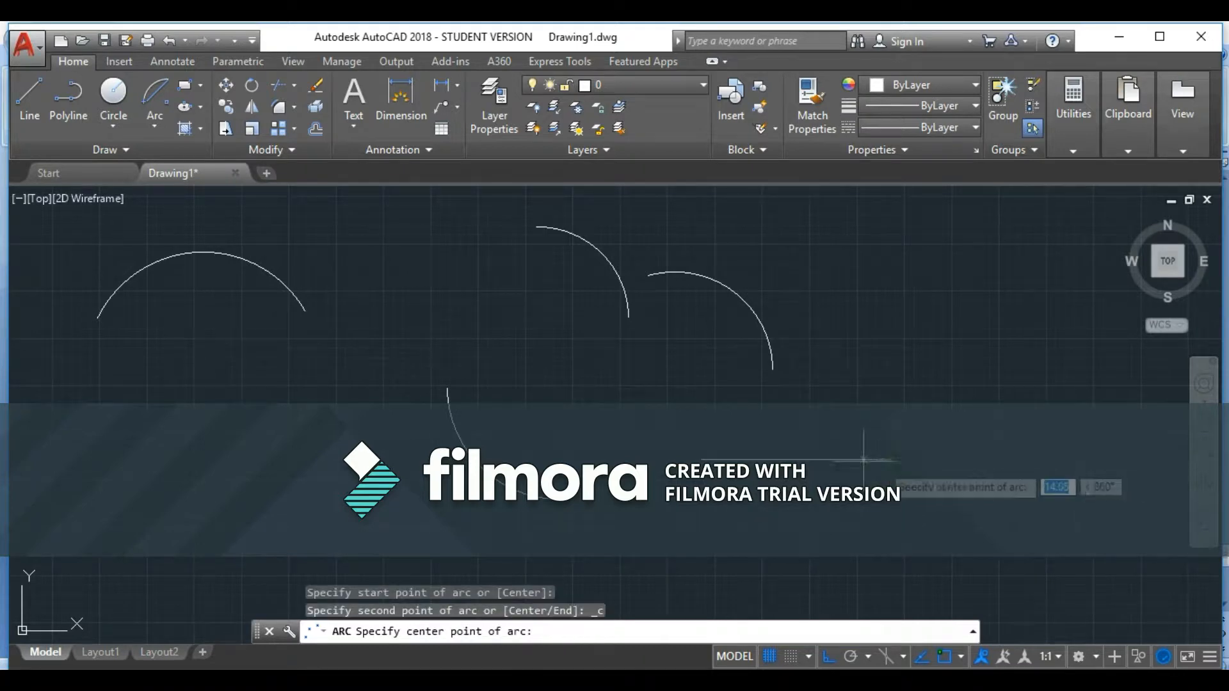
{"action": "left_click", "coordinate": [796, 459]}
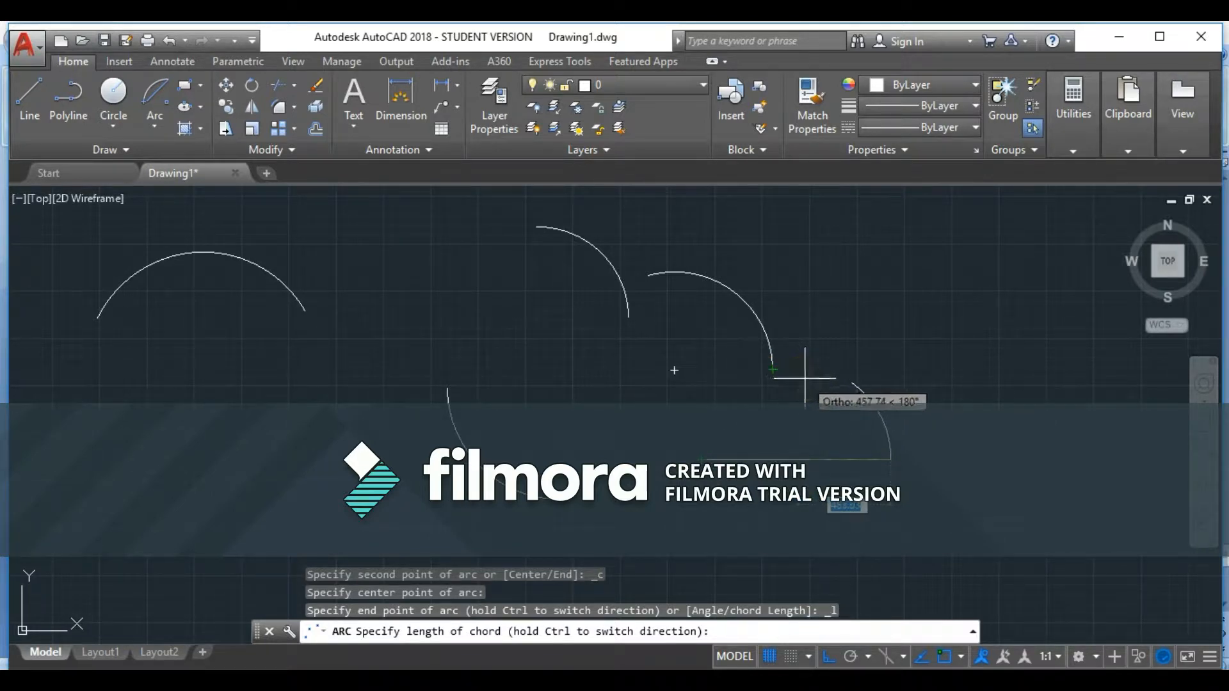
{"action": "left_click", "coordinate": [819, 391]}
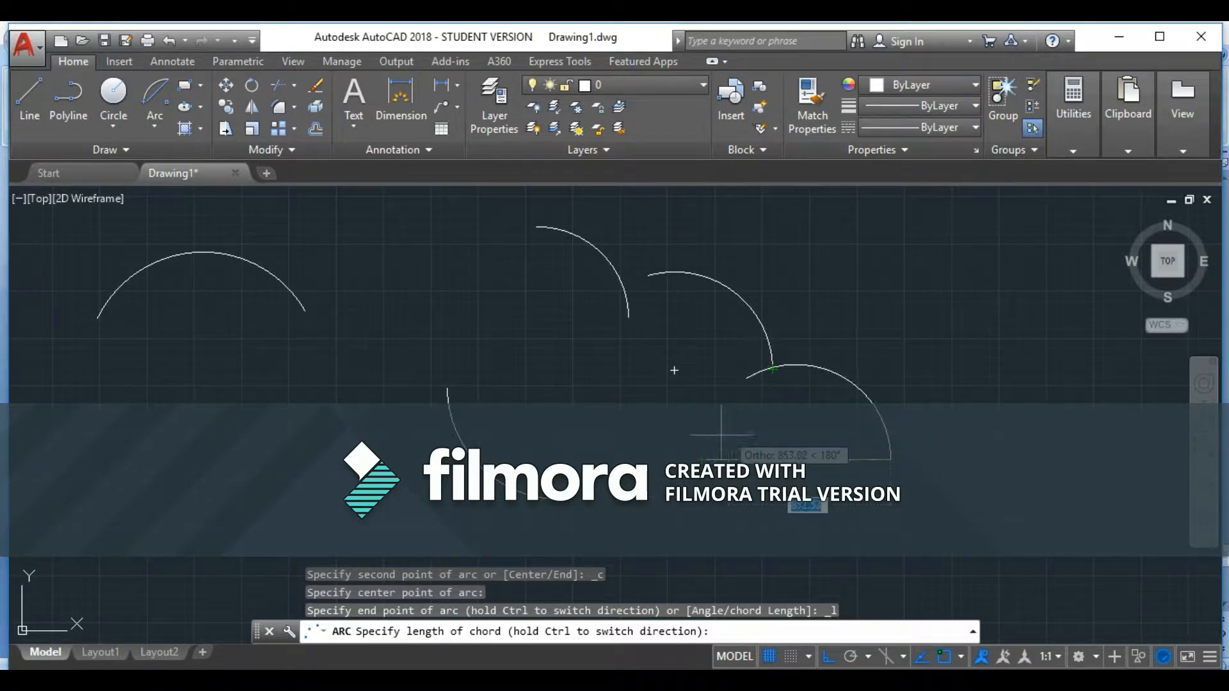
{"action": "left_click", "coordinate": [703, 453]}
{"action": "left_click", "coordinate": [899, 416]}
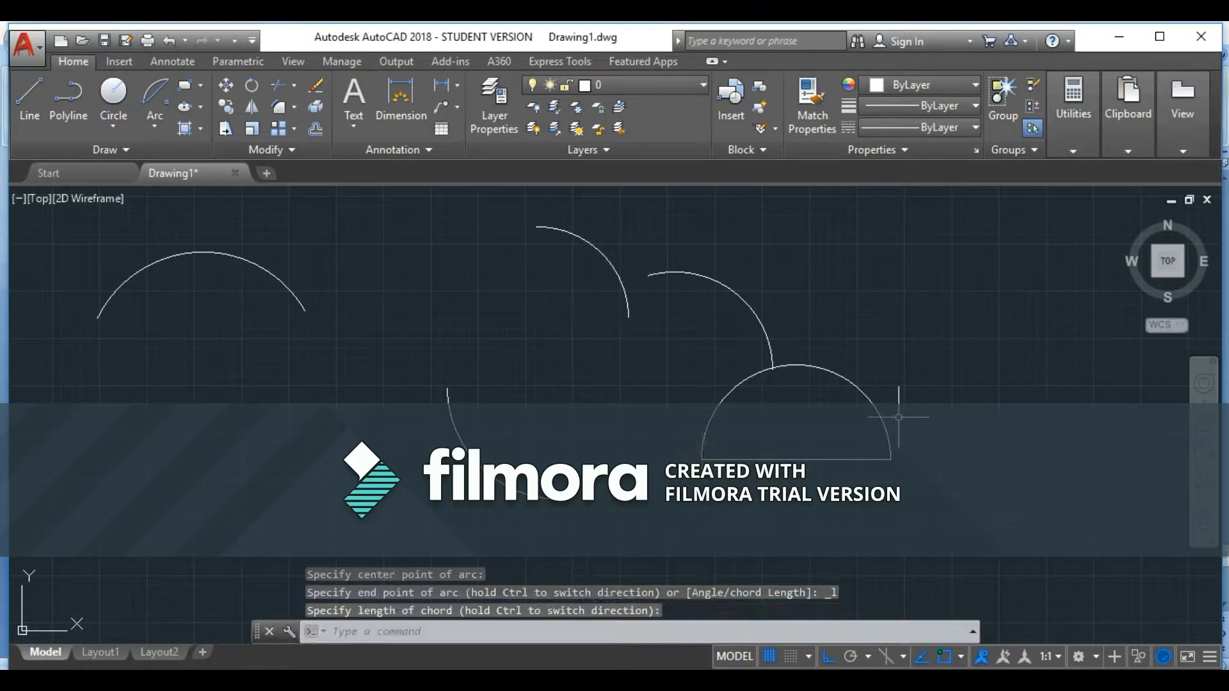
Draw a Start, End, Angle arc right of the semicircle, ending up and left of its start, turning Ortho off to set roughly a quarter-turn angle.
{"action": "middle_click_drag", "start_coordinate": [1028, 407], "coordinate": [811, 401]}
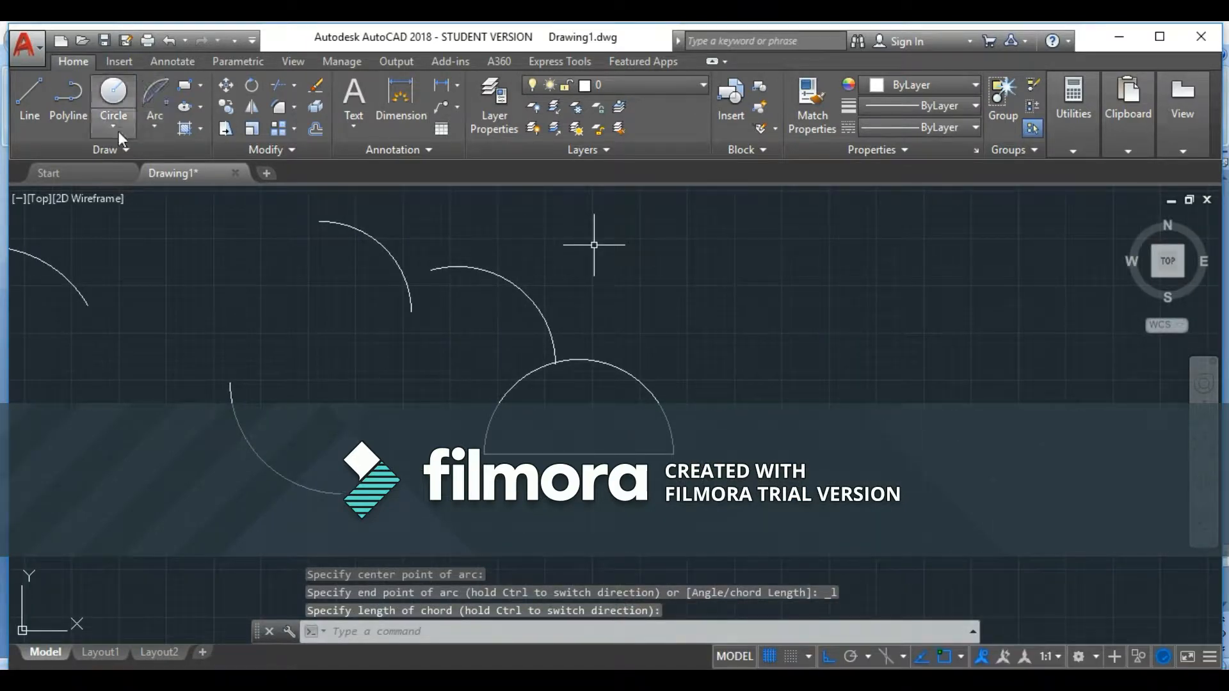
{"action": "left_click", "coordinate": [160, 115]}
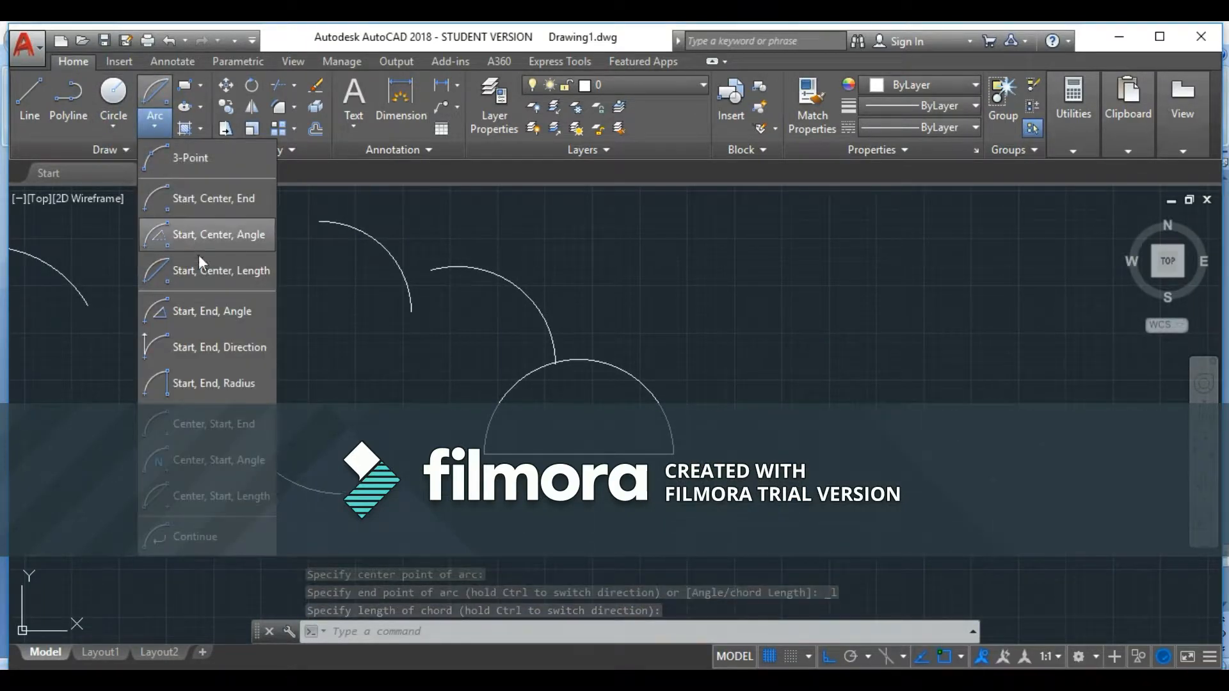
{"action": "left_click", "coordinate": [205, 307]}
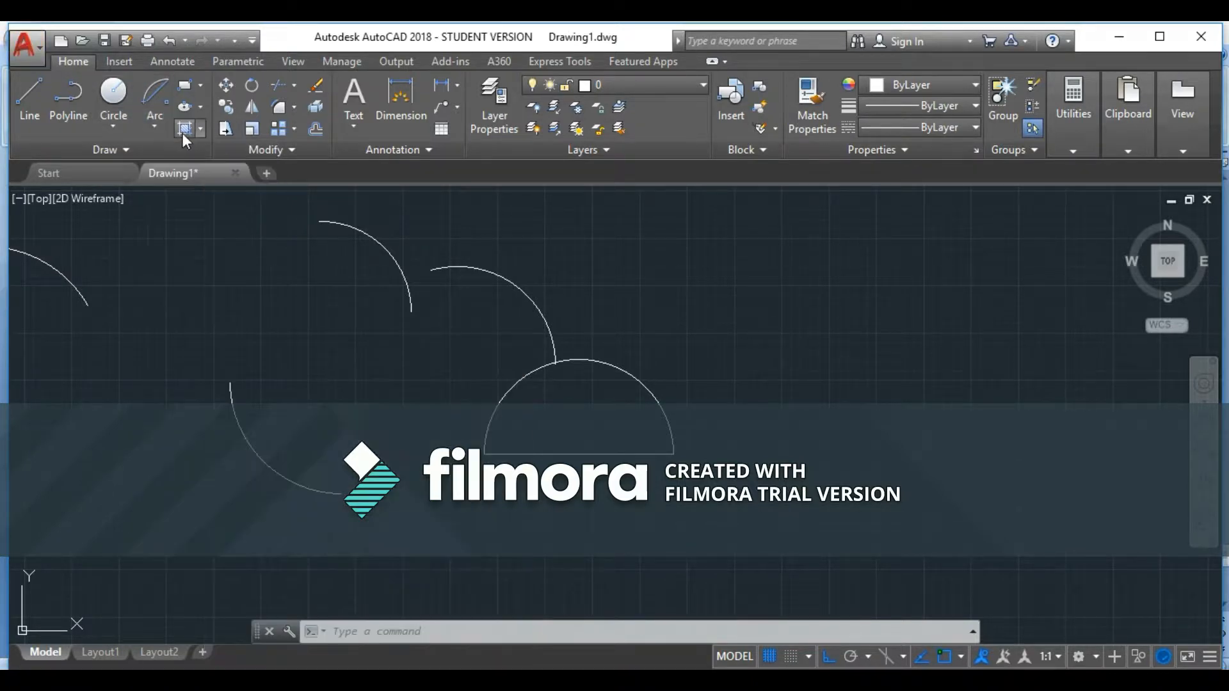
{"action": "left_click", "coordinate": [154, 123]}
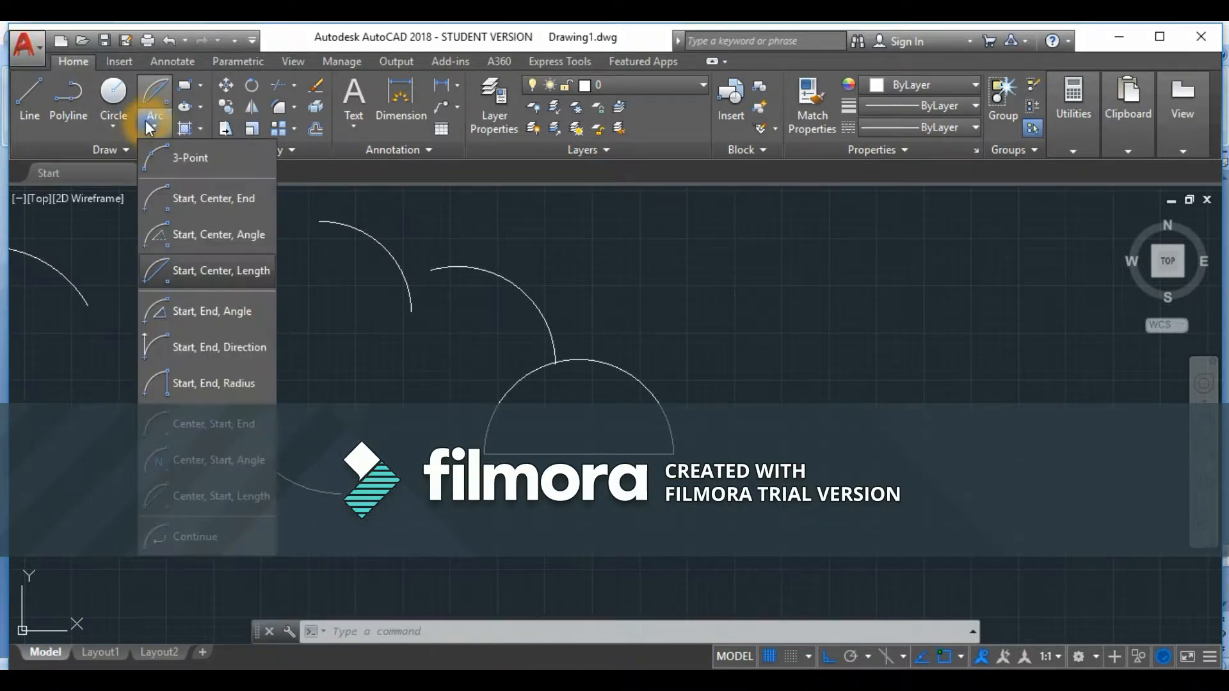
{"action": "left_click", "coordinate": [224, 314]}
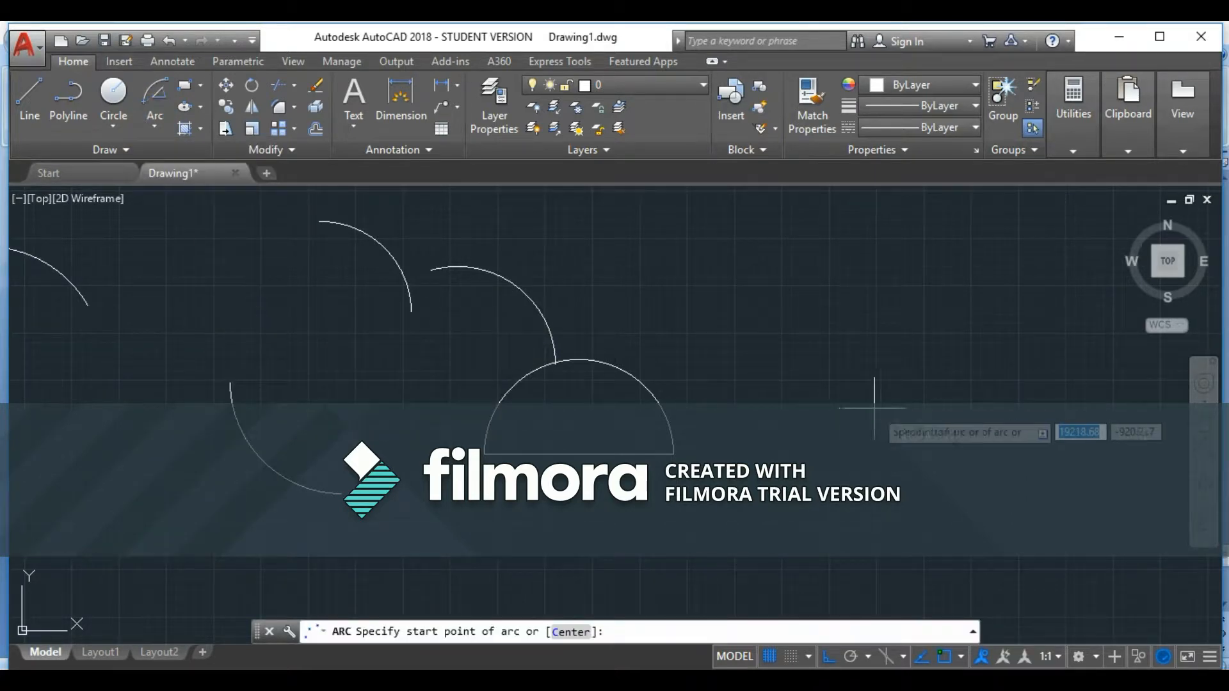
{"action": "left_click", "coordinate": [984, 374]}
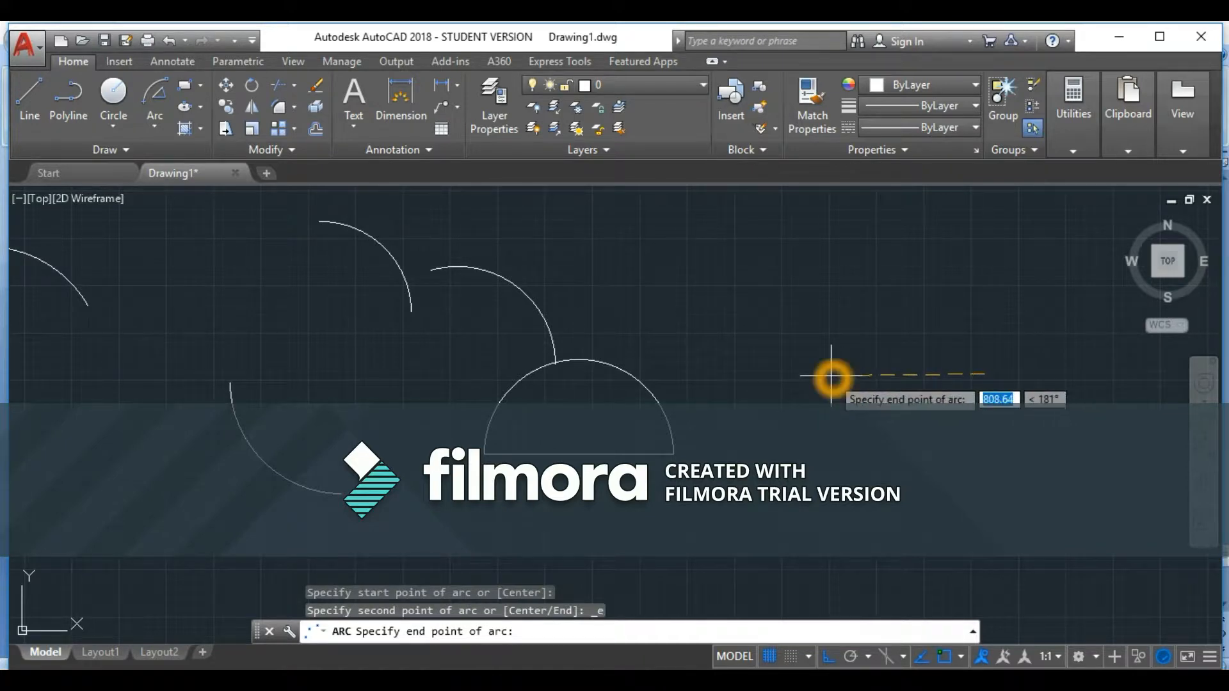
{"action": "left_click", "coordinate": [866, 253]}
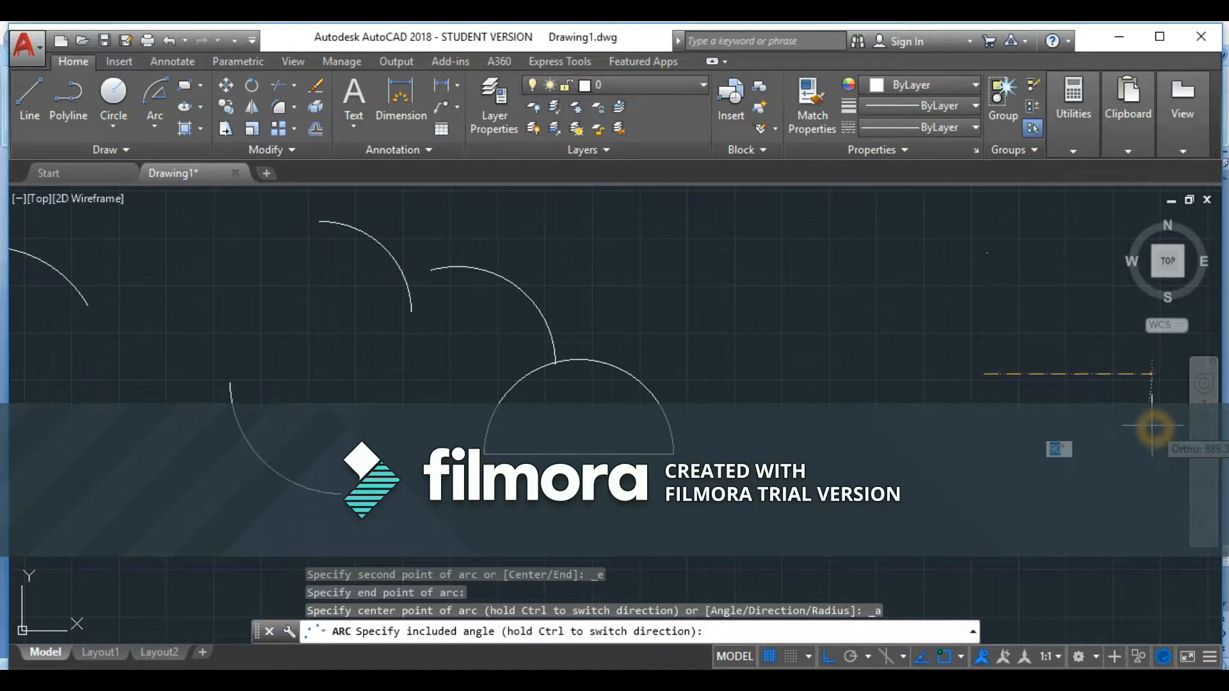
{"action": "left_click", "coordinate": [840, 656]}
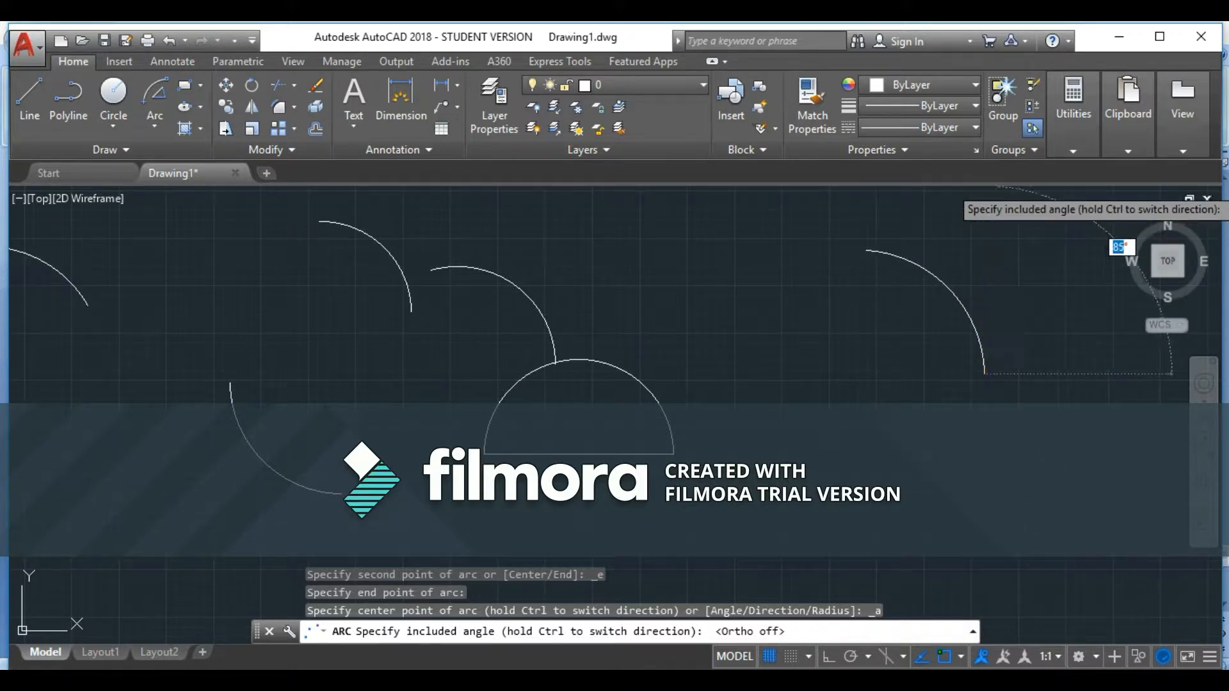
{"action": "left_click", "coordinate": [984, 199]}
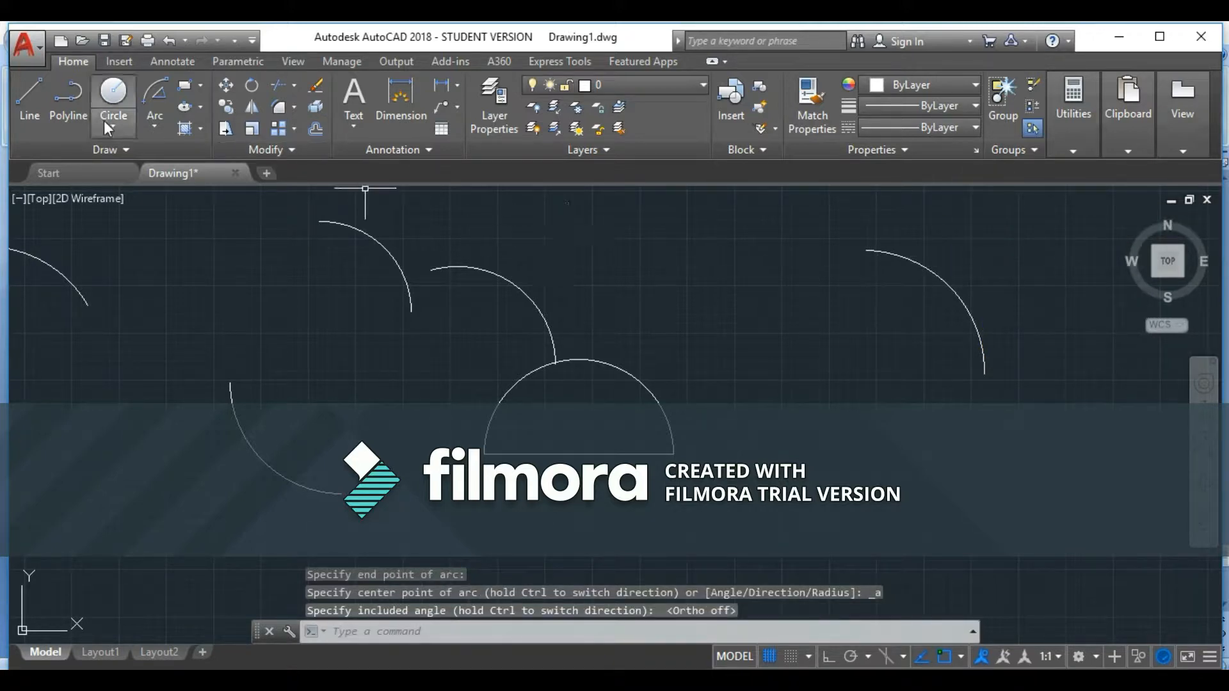
Draw a second Start, End, Angle arc above the semicircle, ending up and right of its start, with an included angle slightly past vertical.
{"action": "left_click", "coordinate": [151, 114]}
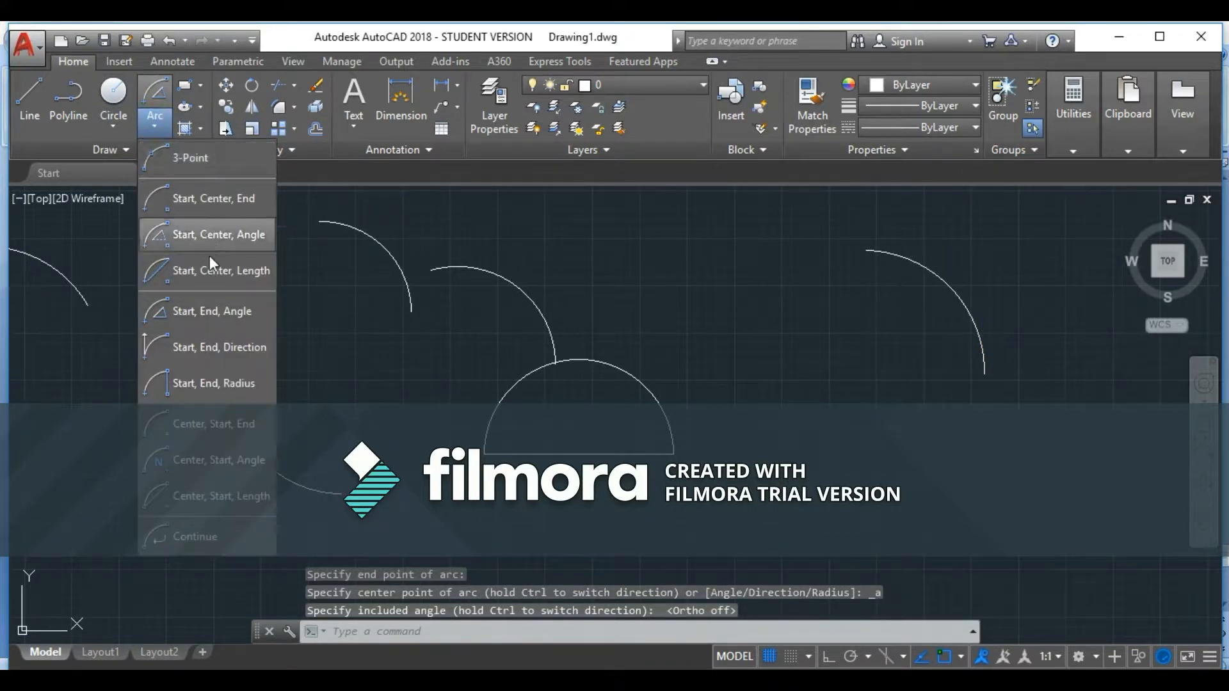
{"action": "left_click", "coordinate": [230, 310]}
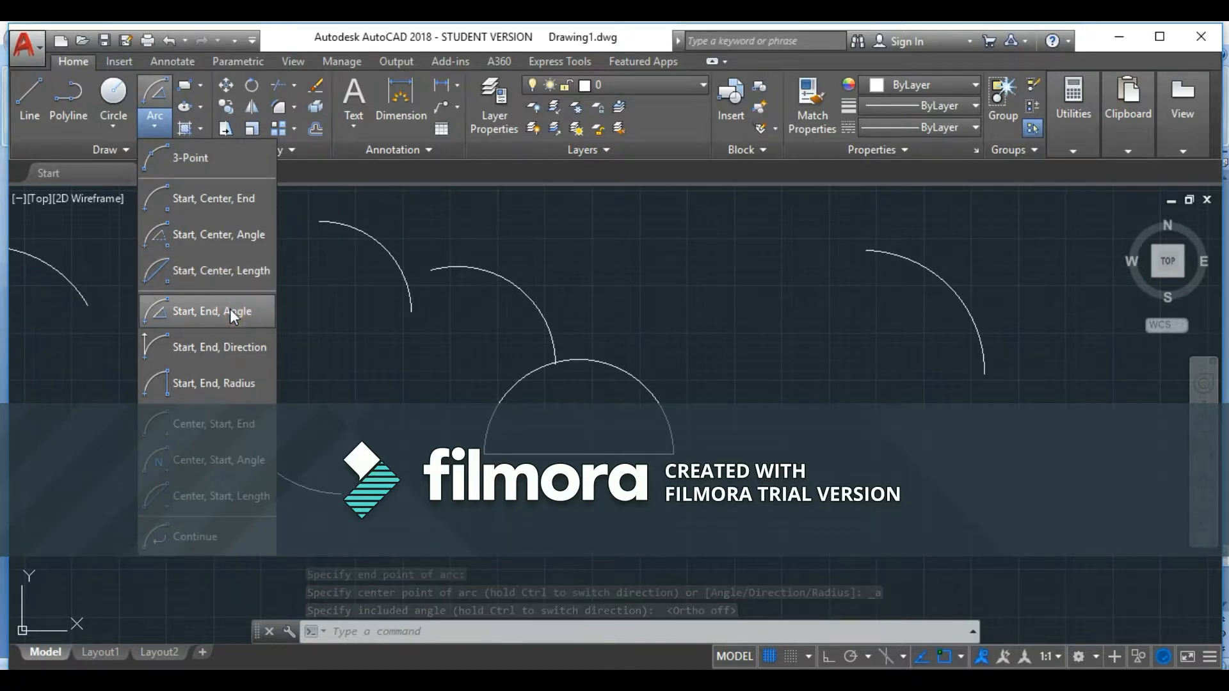
{"action": "left_click", "coordinate": [715, 402]}
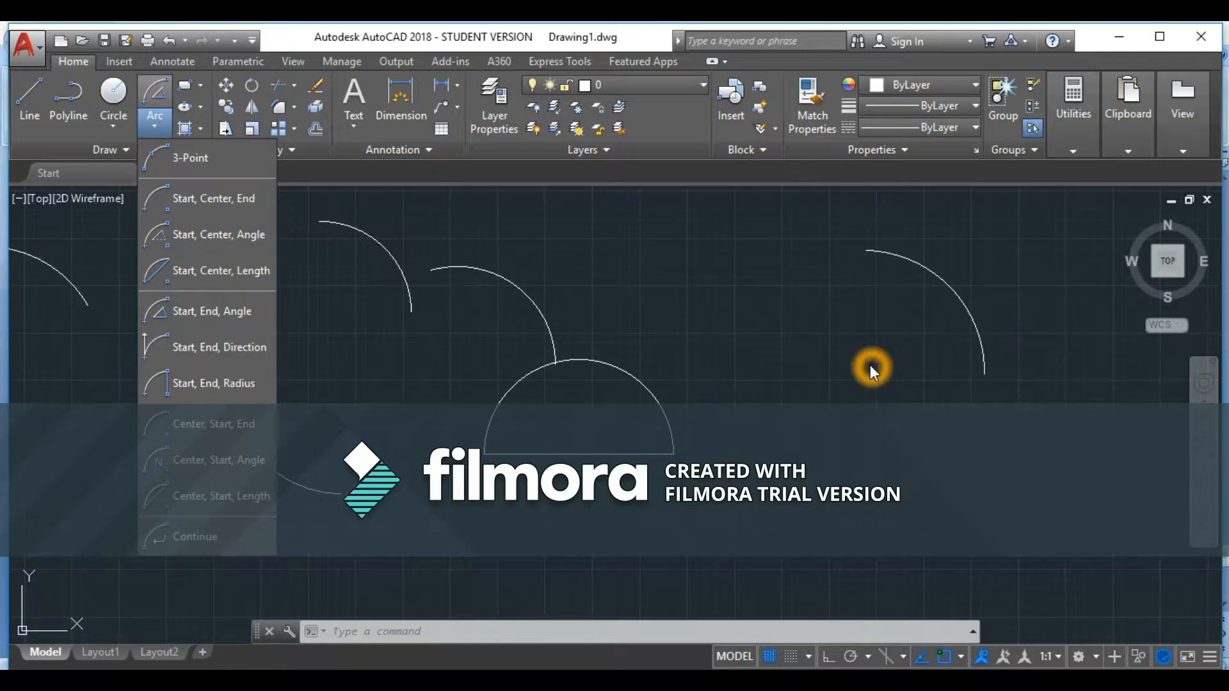
{"action": "left_click", "coordinate": [802, 434]}
{"action": "left_click", "coordinate": [229, 320]}
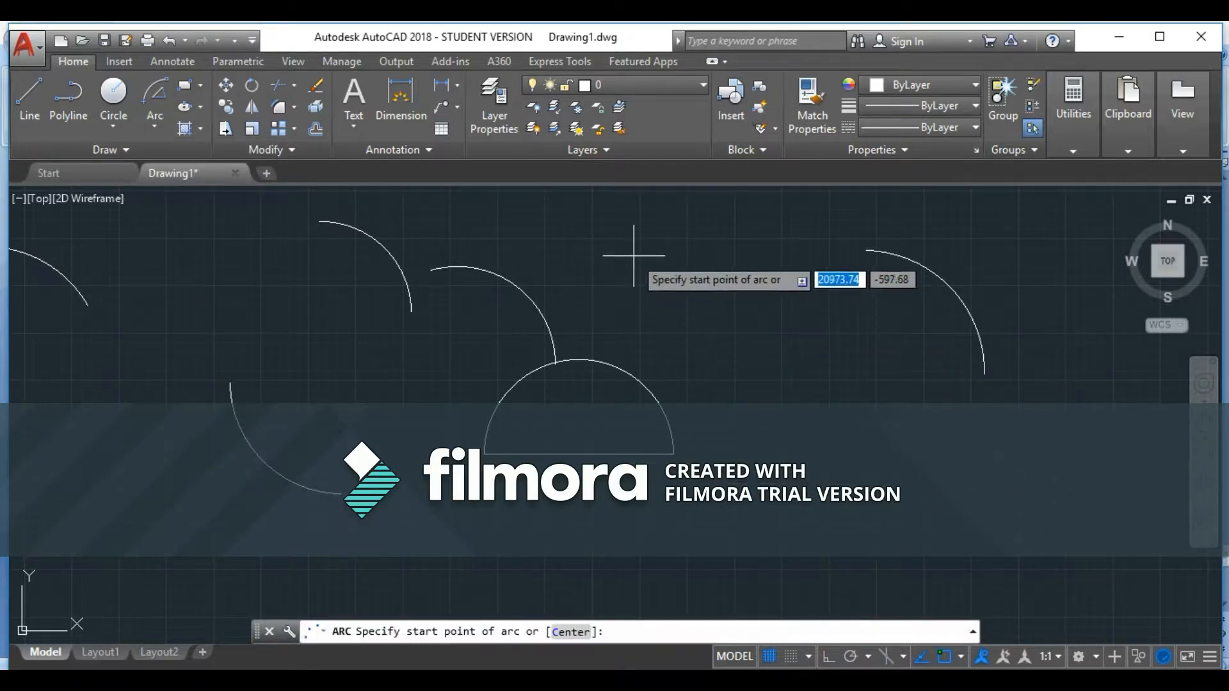
{"action": "middle_click_drag", "start_coordinate": [640, 263], "coordinate": [609, 424]}
{"action": "left_click", "coordinate": [585, 359]}
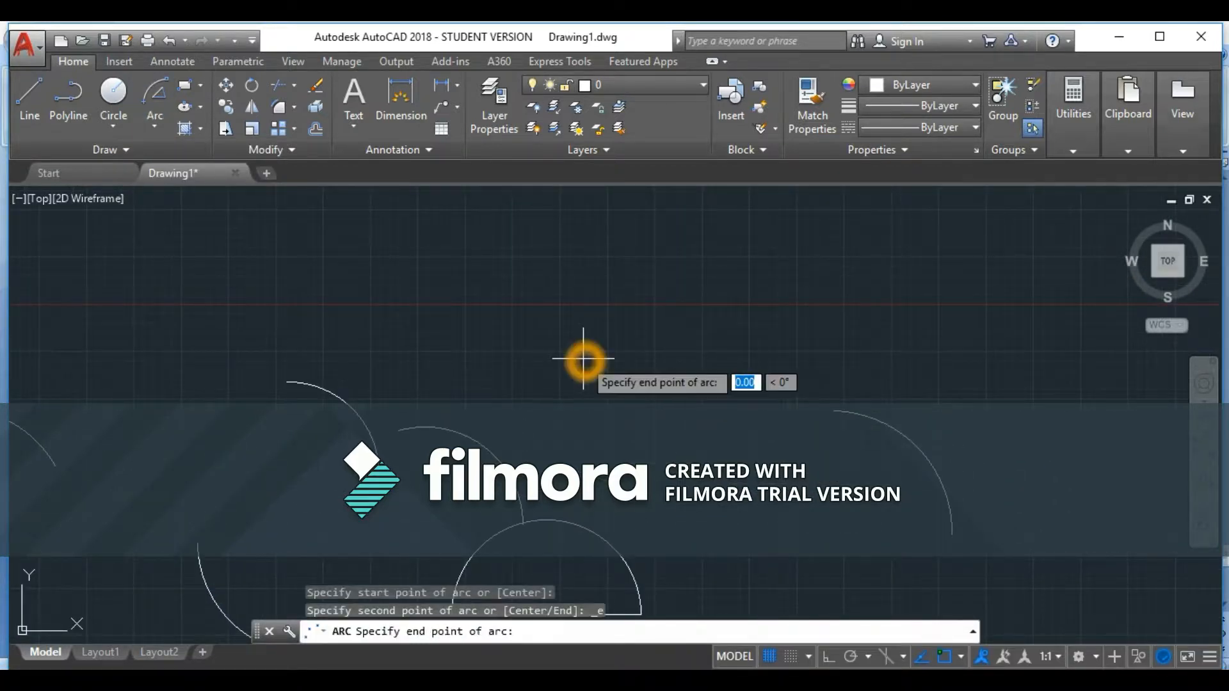
{"action": "left_click", "coordinate": [695, 247]}
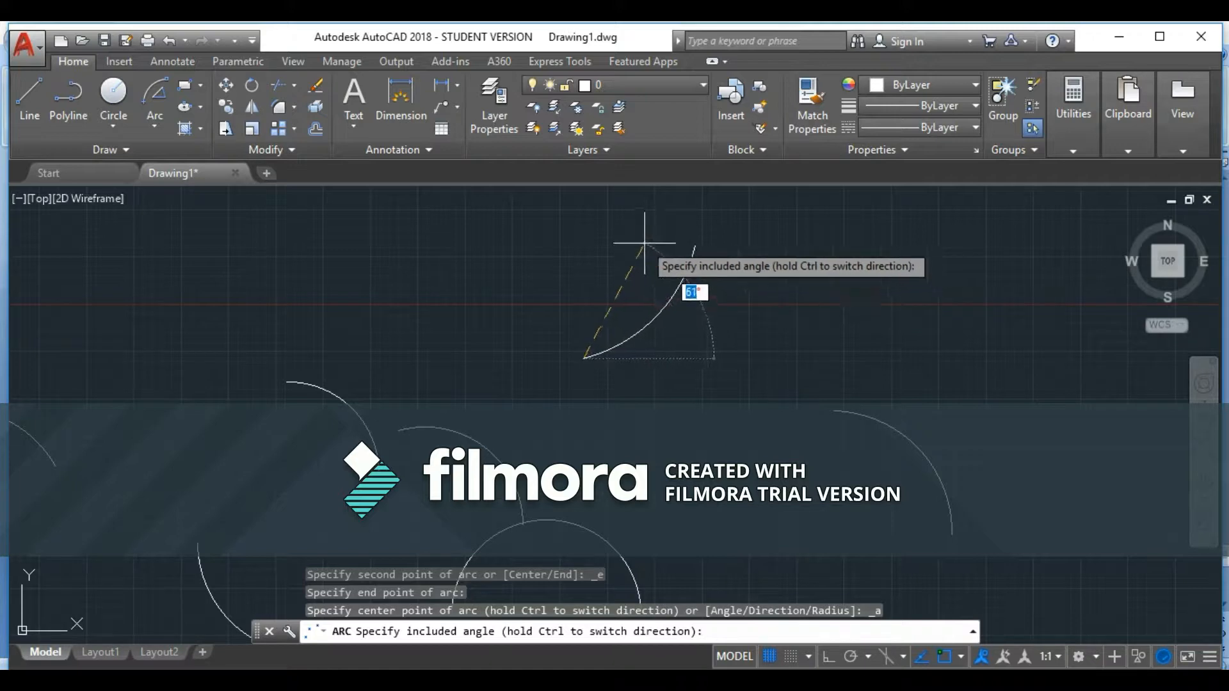
{"action": "left_click", "coordinate": [540, 231]}
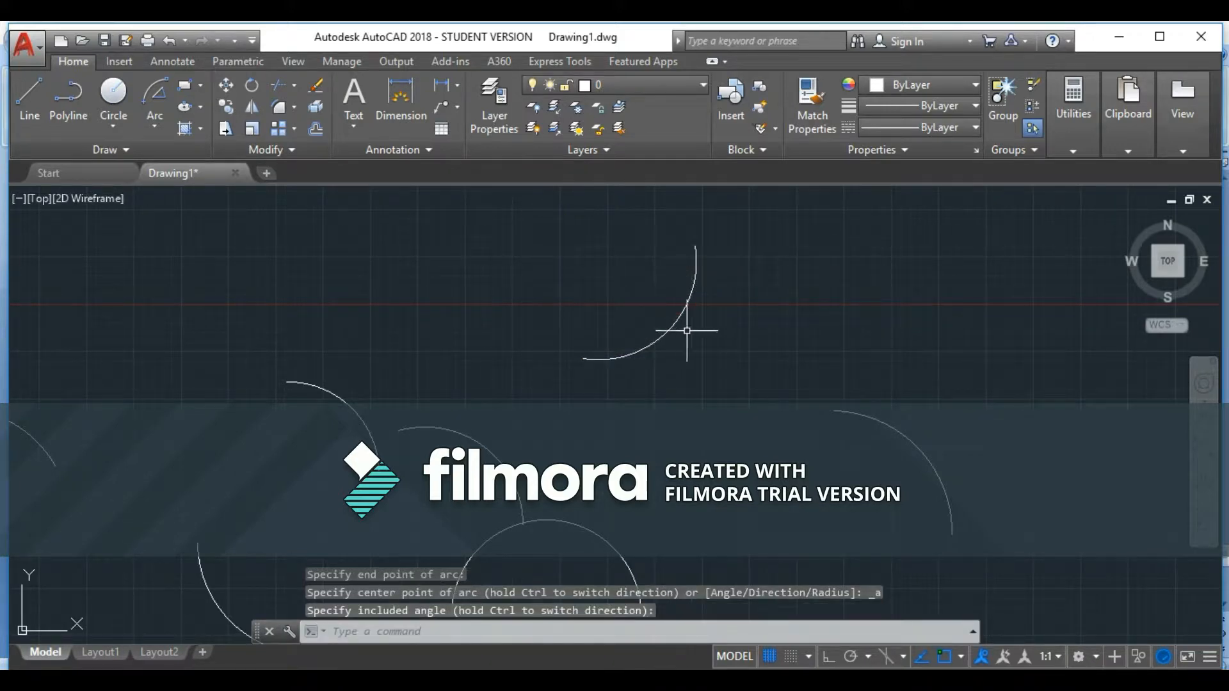
Draw a Start, End, Direction arc right of the upper arc, ending left of its start, with a tangent direction of about 97°.
{"action": "mouse_move", "coordinate": [797, 344]}
{"action": "middle_mouse_down"}
{"action": "mouse_move", "coordinate": [702, 343]}
{"action": "mouse_move", "coordinate": [605, 392]}
{"action": "middle_mouse_up"}
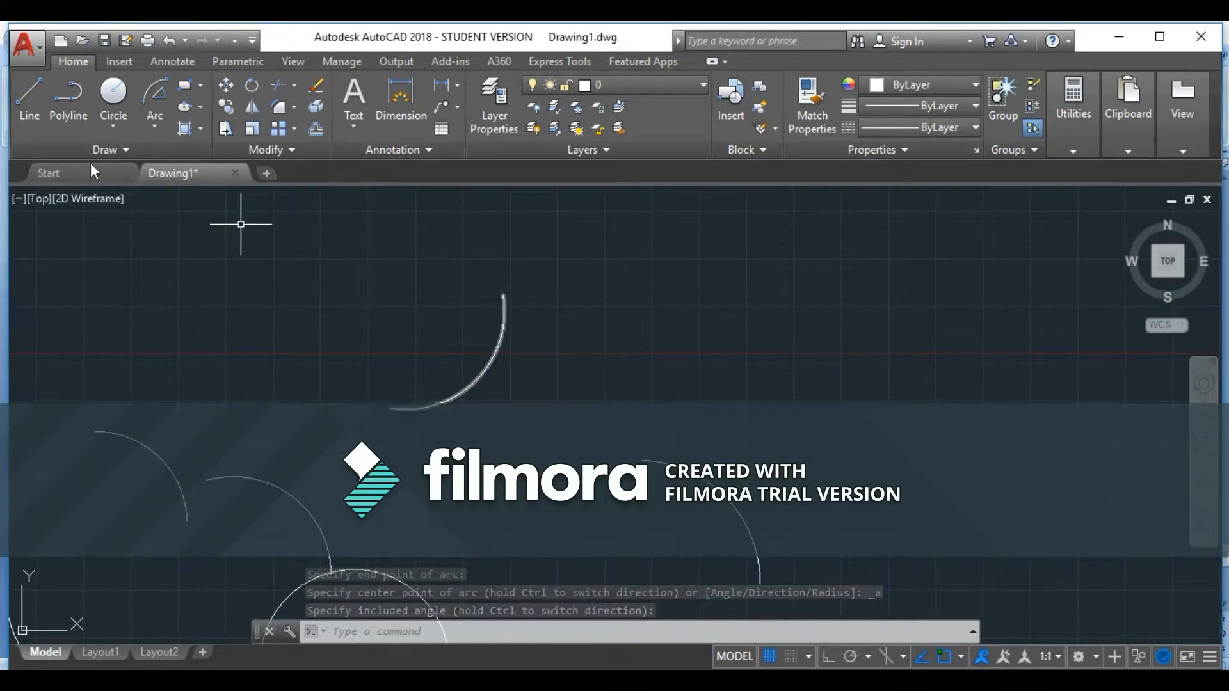
{"action": "left_click", "coordinate": [150, 122]}
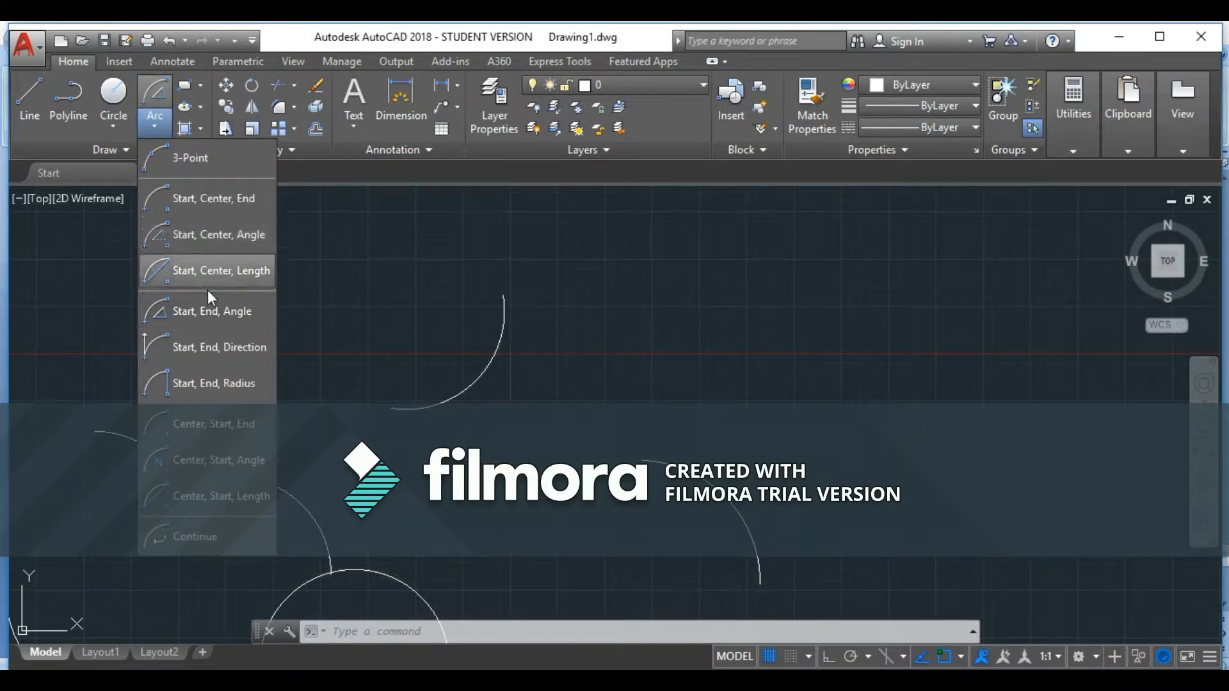
{"action": "left_click", "coordinate": [216, 310]}
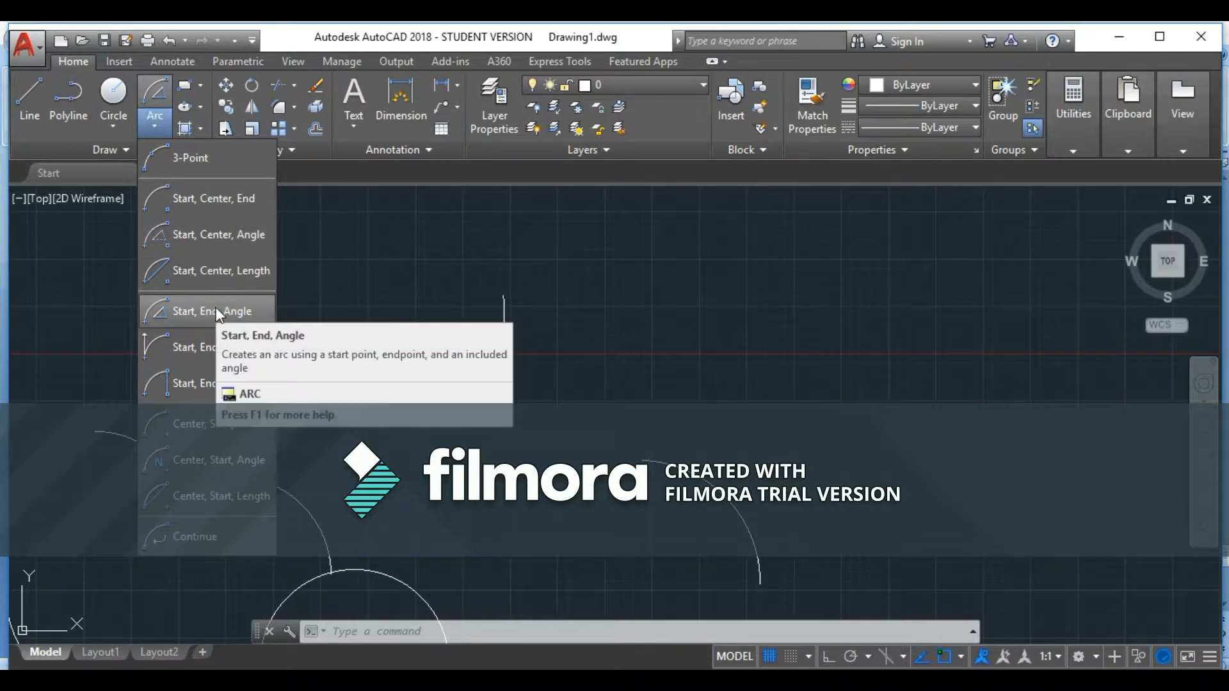
{"action": "left_click", "coordinate": [188, 355]}
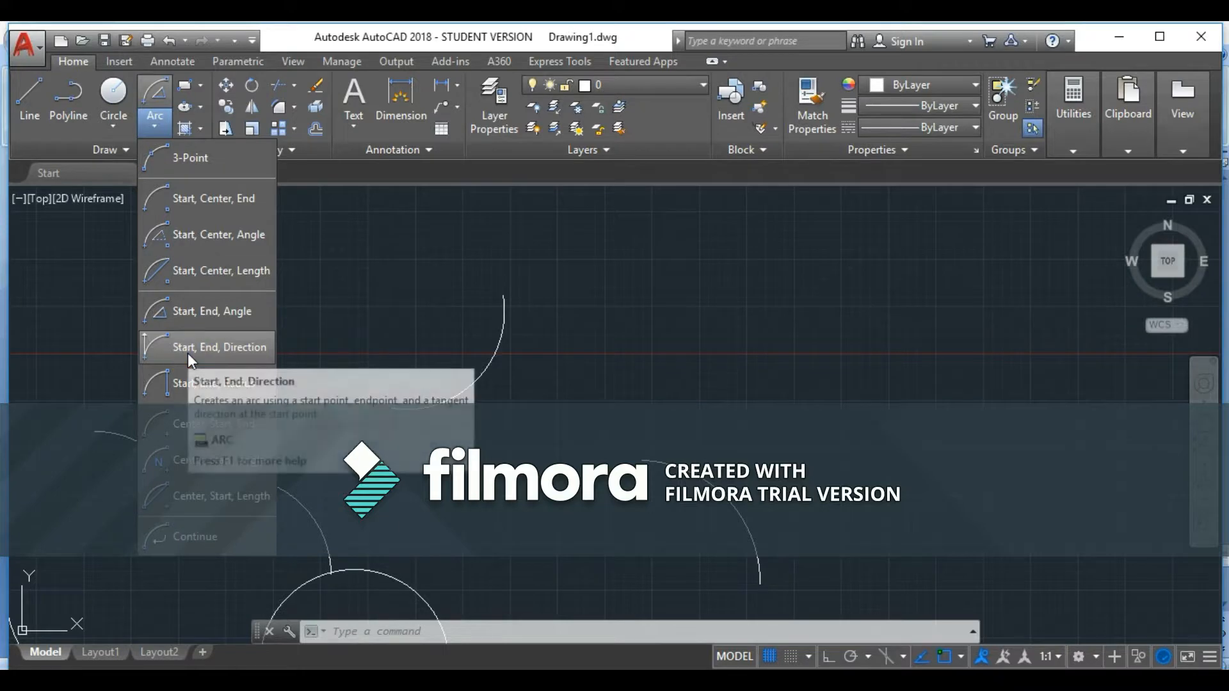
{"action": "left_click", "coordinate": [209, 345]}
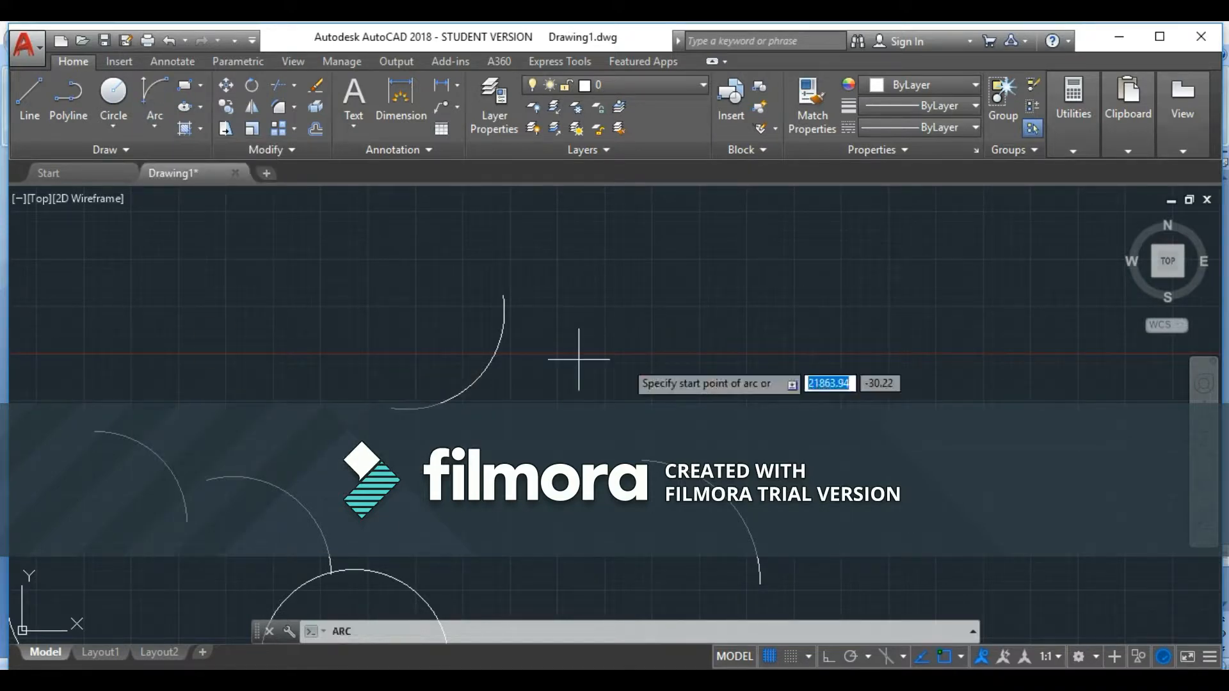
{"action": "left_click", "coordinate": [944, 341]}
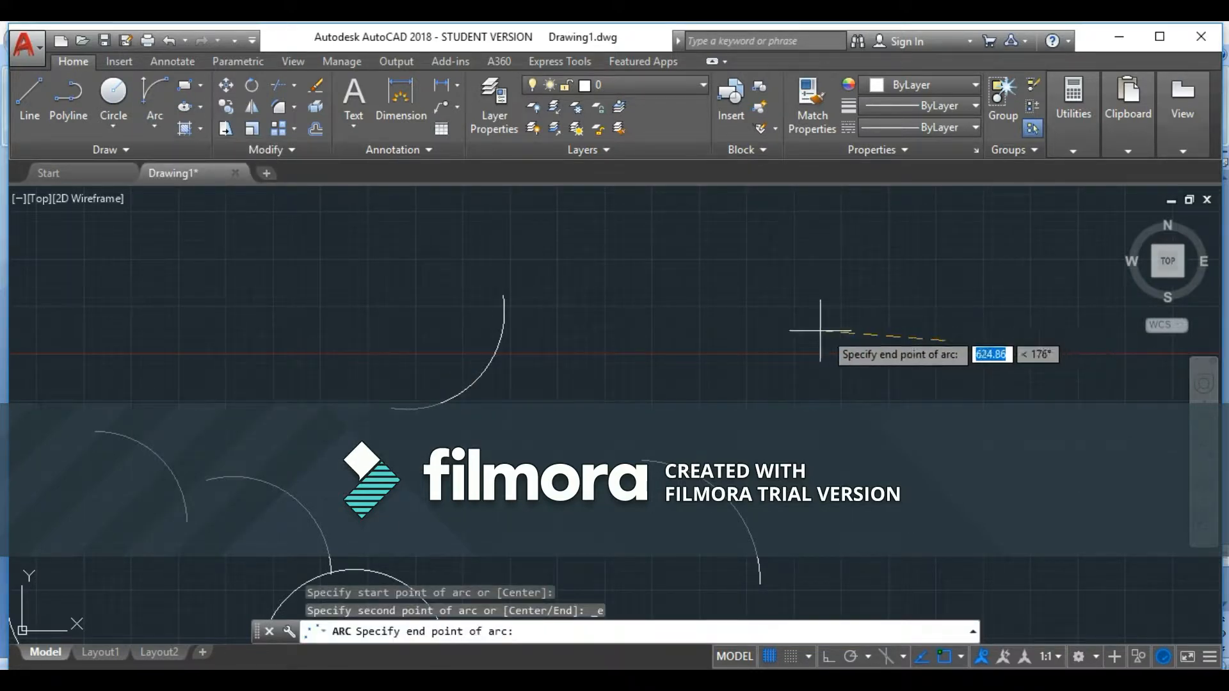
{"action": "left_click", "coordinate": [755, 308]}
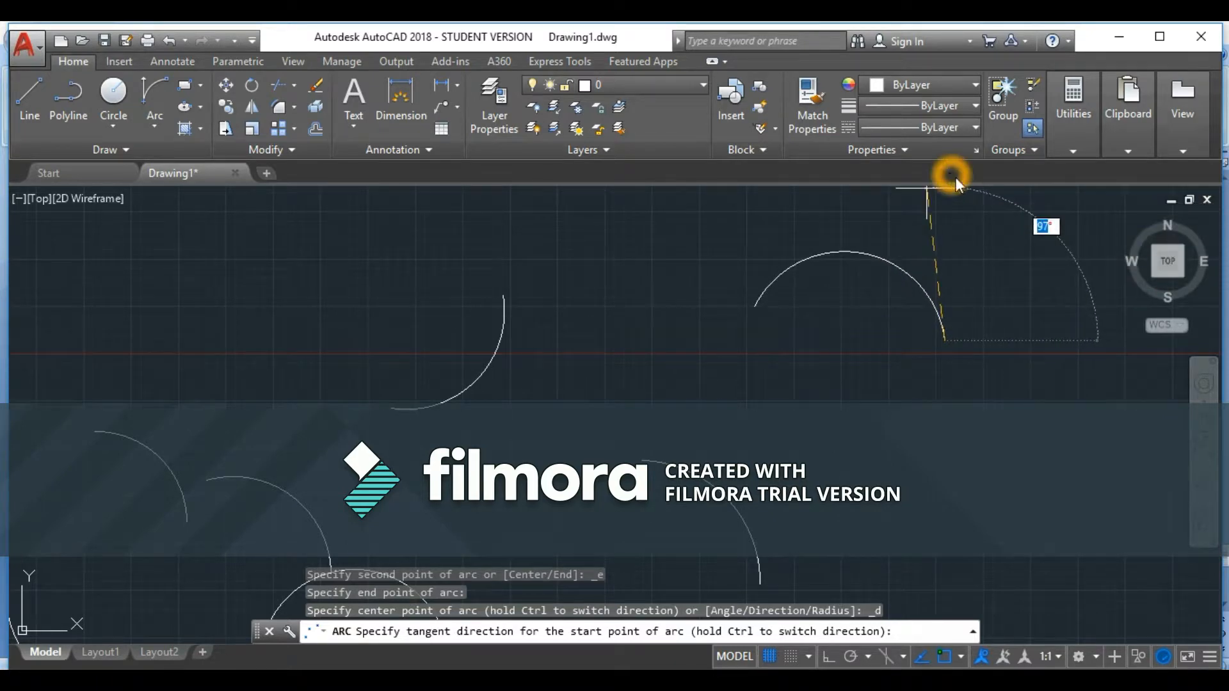
{"action": "left_click", "coordinate": [933, 236]}
{"action": "mouse_move", "coordinate": [872, 376]}
{"action": "middle_mouse_down"}
{"action": "mouse_move", "coordinate": [847, 388]}
{"action": "mouse_move", "coordinate": [666, 325]}
{"action": "middle_mouse_up"}
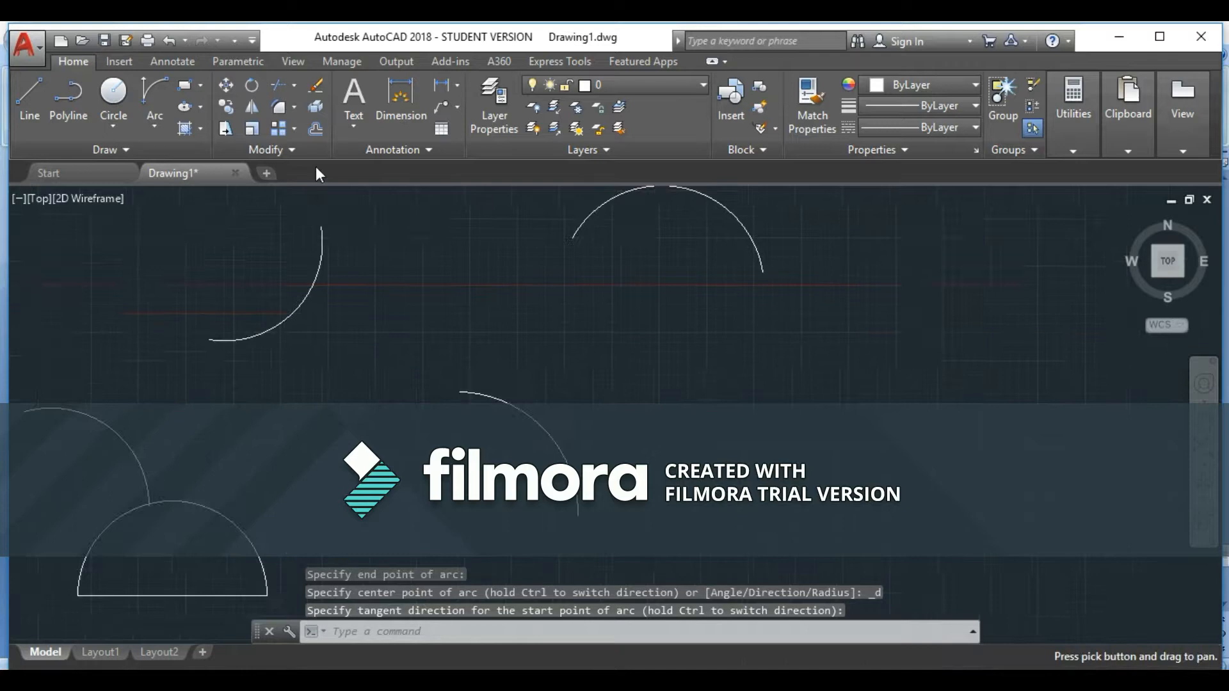
{"action": "left_click", "coordinate": [160, 117]}
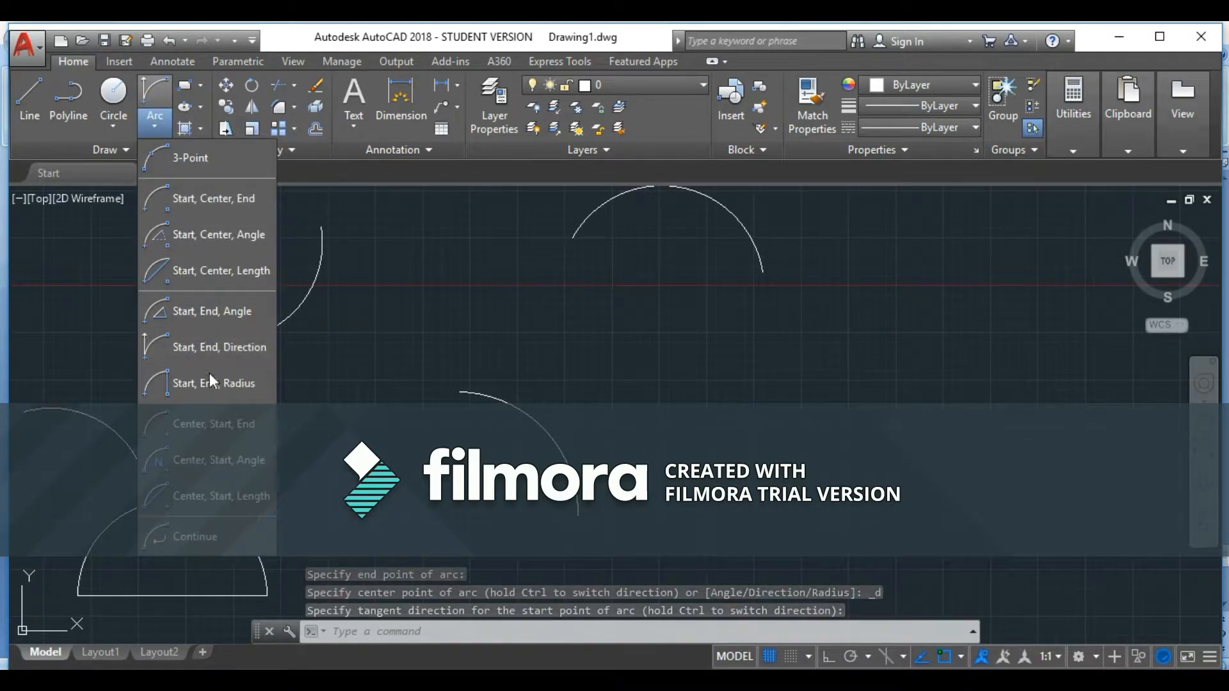
{"action": "left_click", "coordinate": [216, 389]}
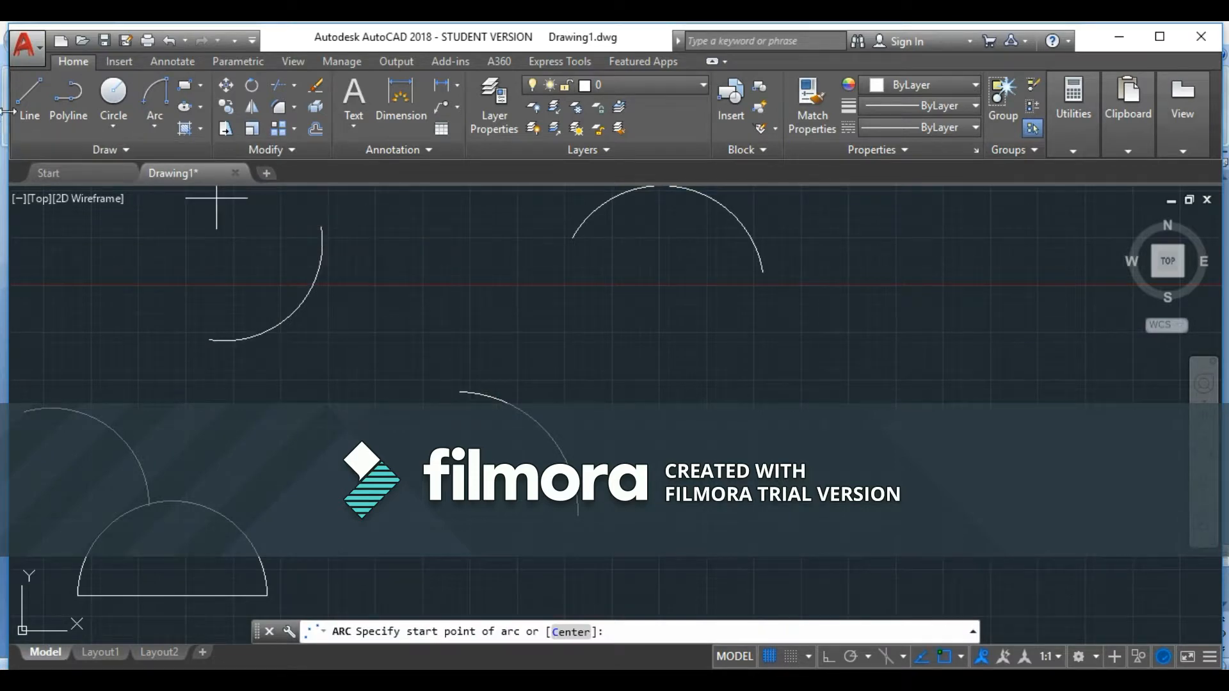
With Ortho turned on, draw a 100-unit horizontal line right of the arcs and a 1000-unit vertical line up from its right end.
{"action": "left_click", "coordinate": [40, 105]}
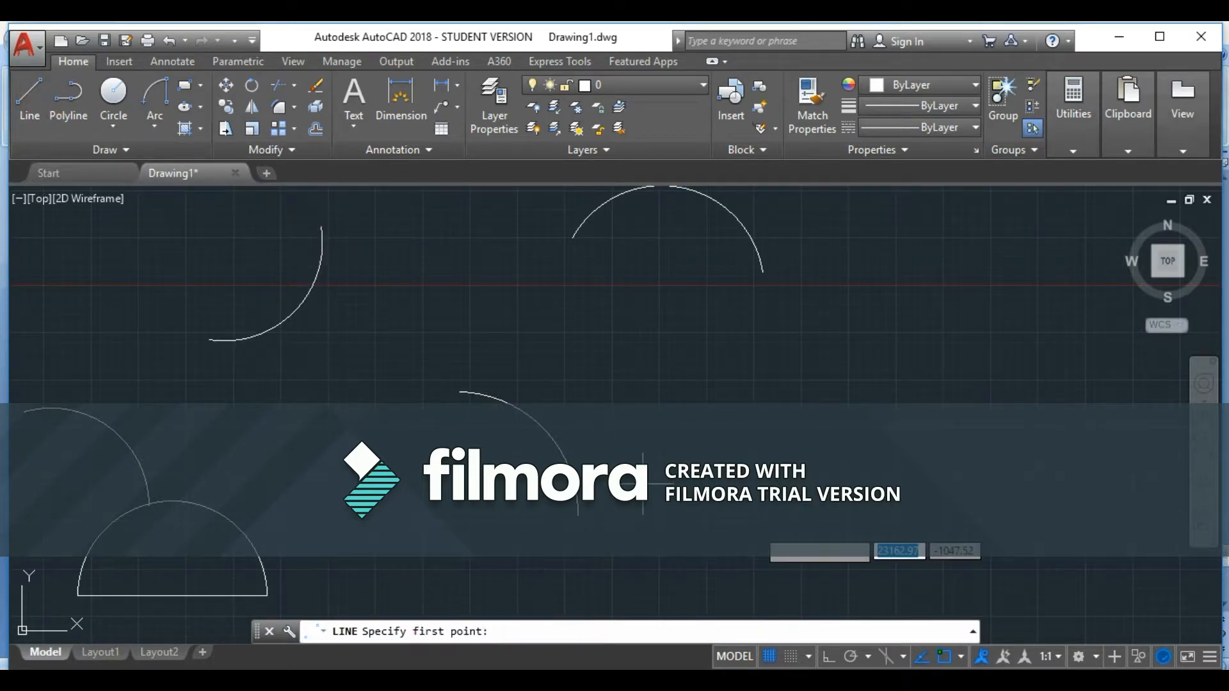
{"action": "left_click", "coordinate": [819, 441]}
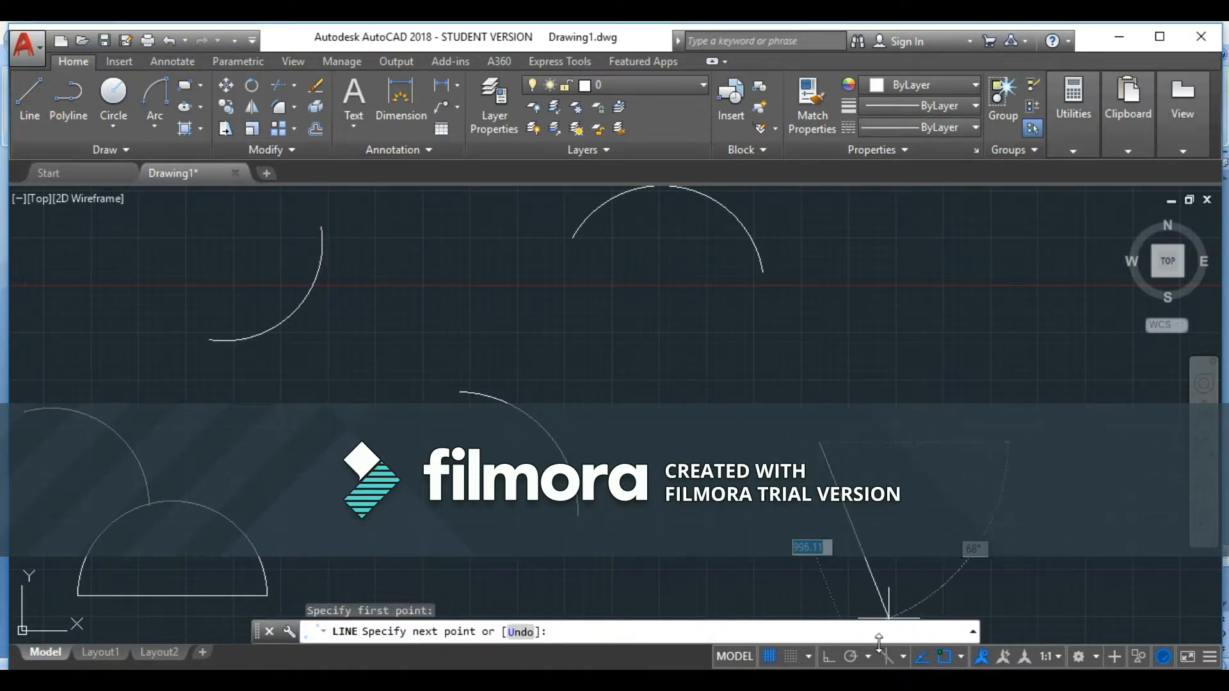
{"action": "left_click", "coordinate": [829, 659]}
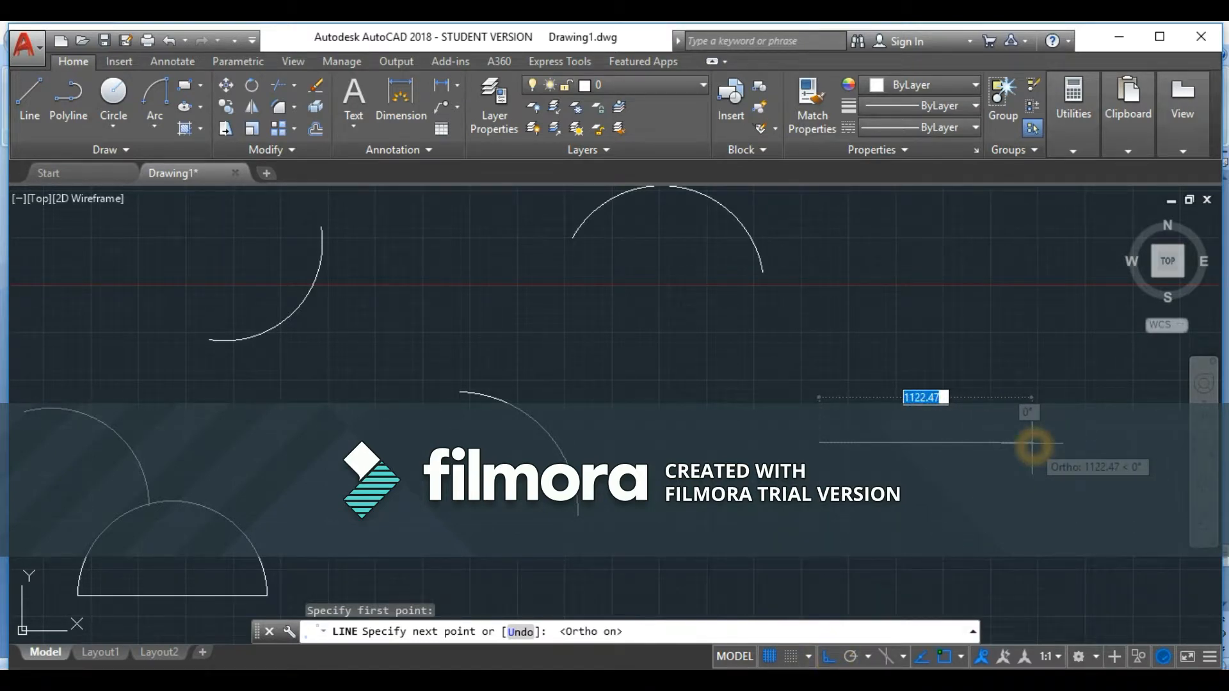
{"action": "type", "text": "100"}
{"action": "key", "text": "Return"}
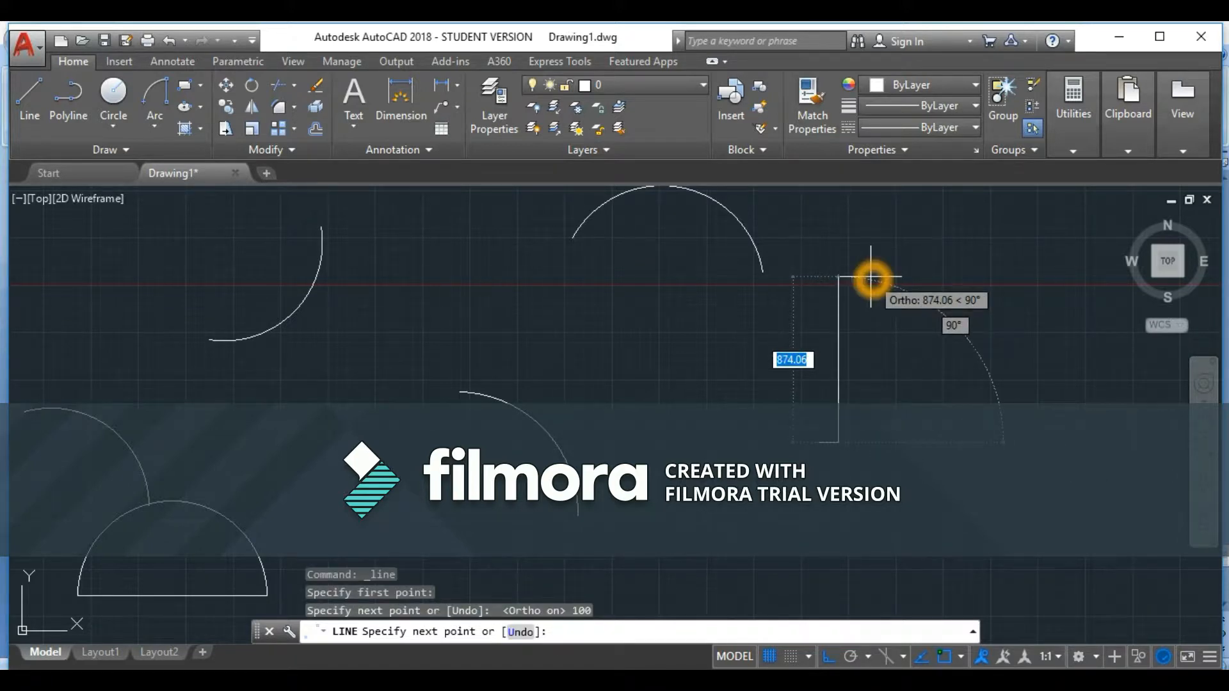
{"action": "type", "text": "100"}
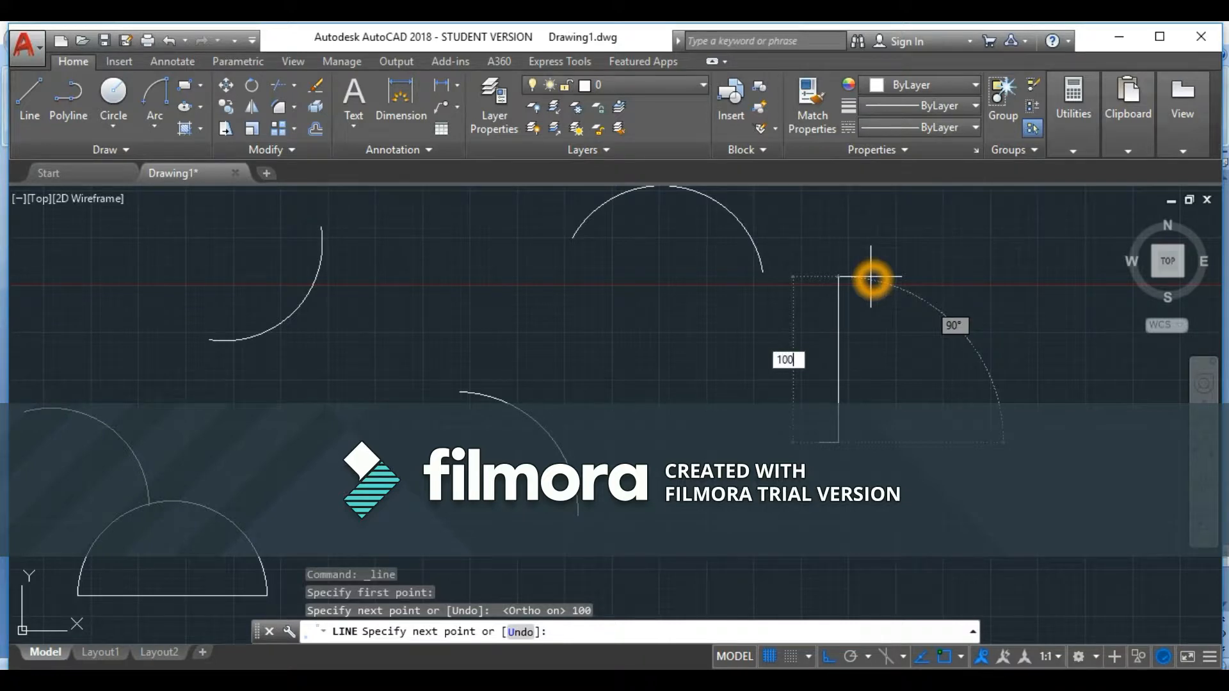
{"action": "key", "text": "Return"}
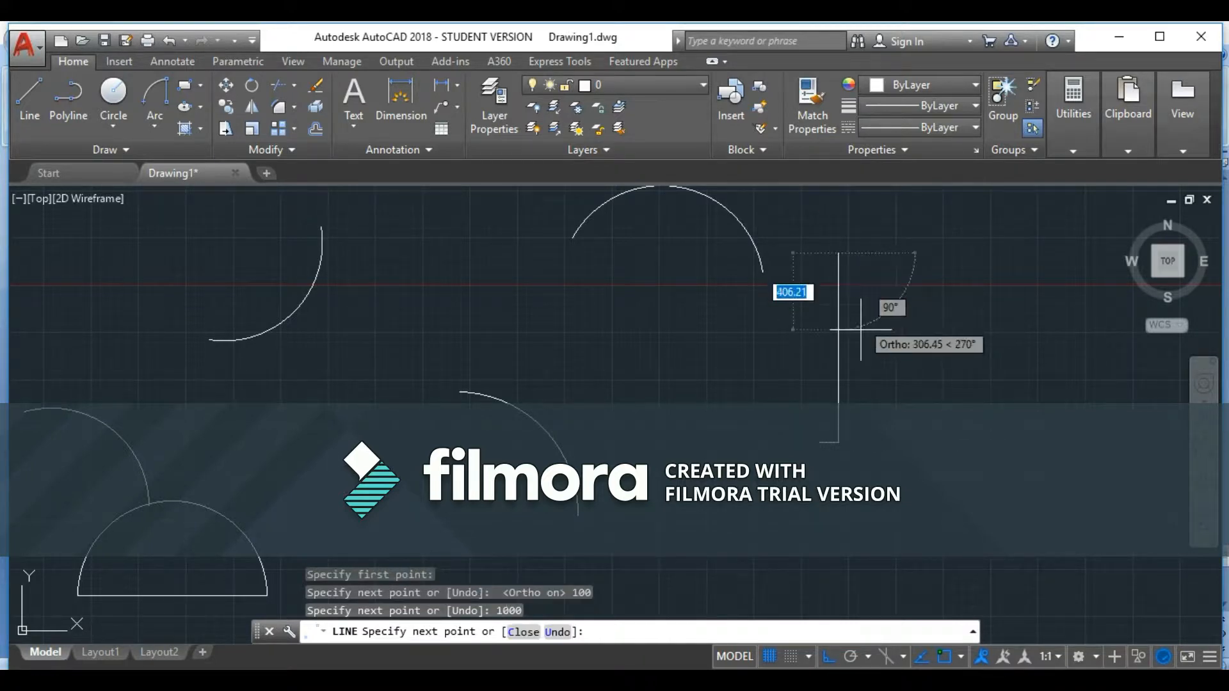
{"action": "key", "text": "Escape"}
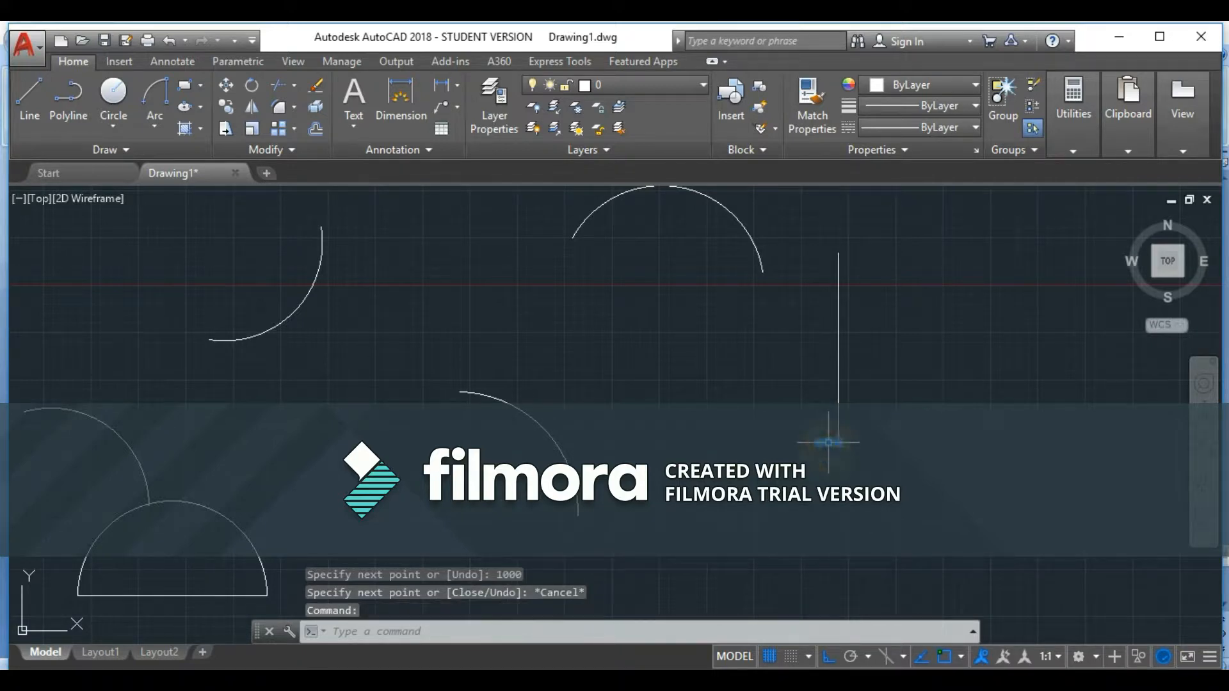
Stretch the short horizontal line's left end outward by 100 units, and erase both that line and the vertical line.
{"action": "left_click", "coordinate": [821, 442]}
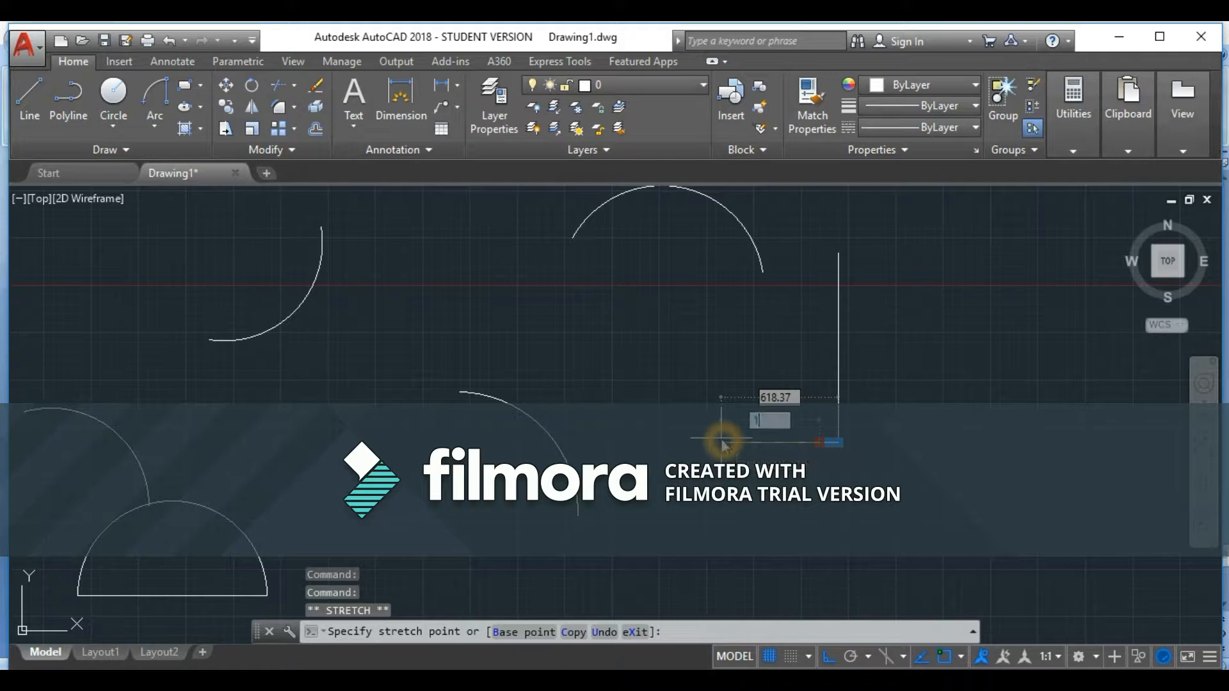
{"action": "key", "text": "Return"}
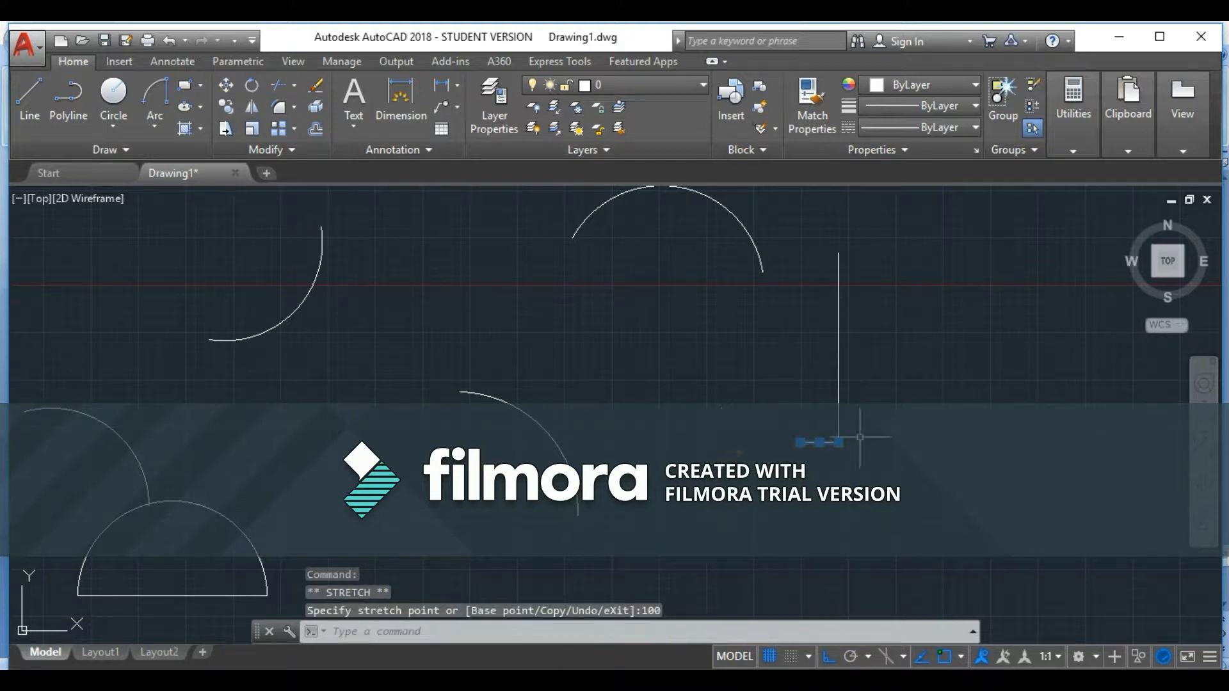
{"action": "key", "text": "Delete"}
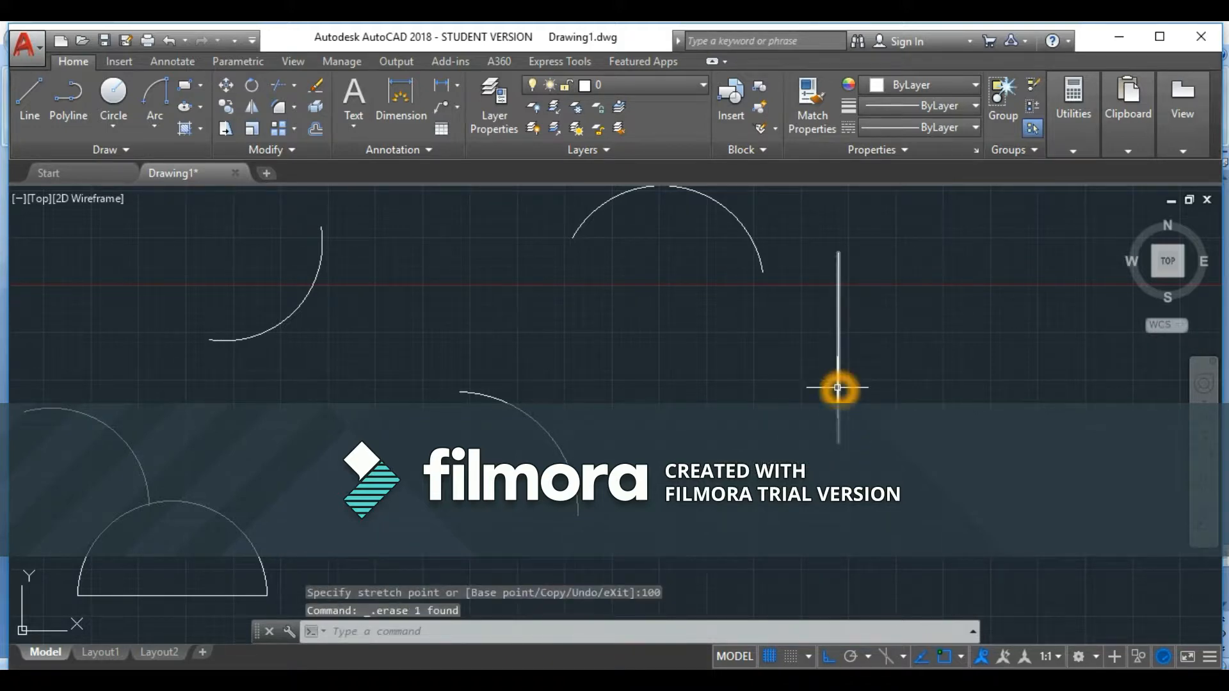
{"action": "left_click", "coordinate": [837, 388]}
{"action": "key", "text": "Delete"}
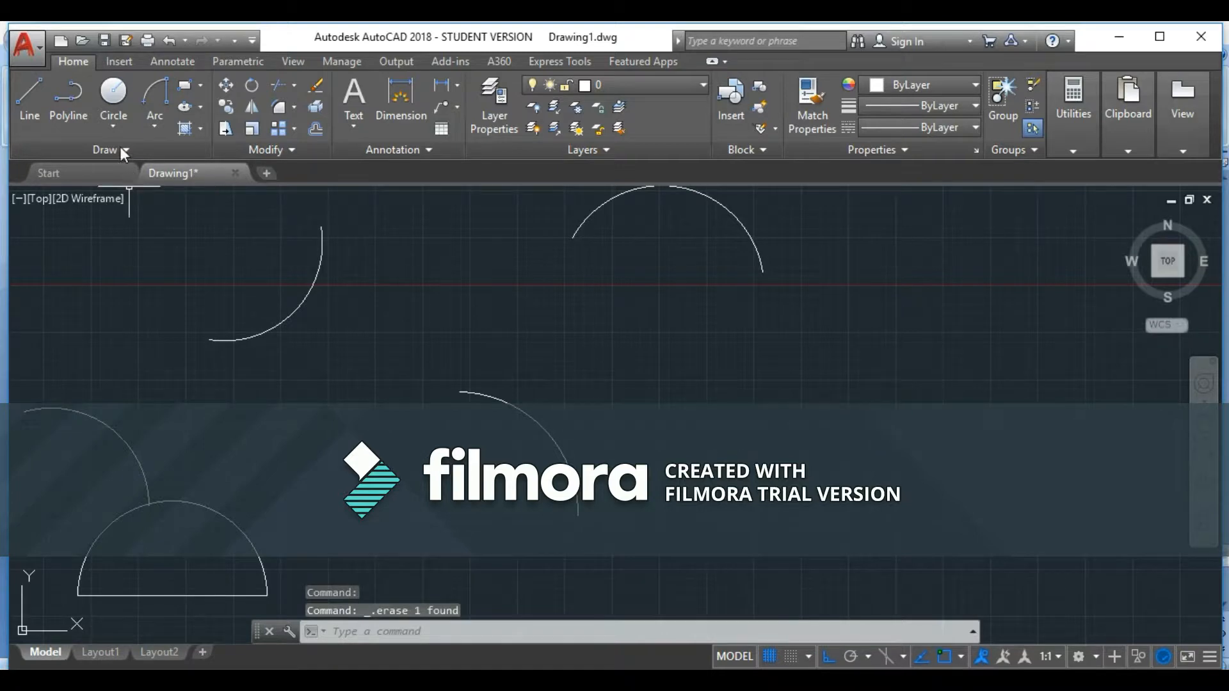
Draw a 1000-unit horizontal line to the right and a 1000-unit vertical line up from its right end, right of the arcs.
{"action": "left_click", "coordinate": [30, 103]}
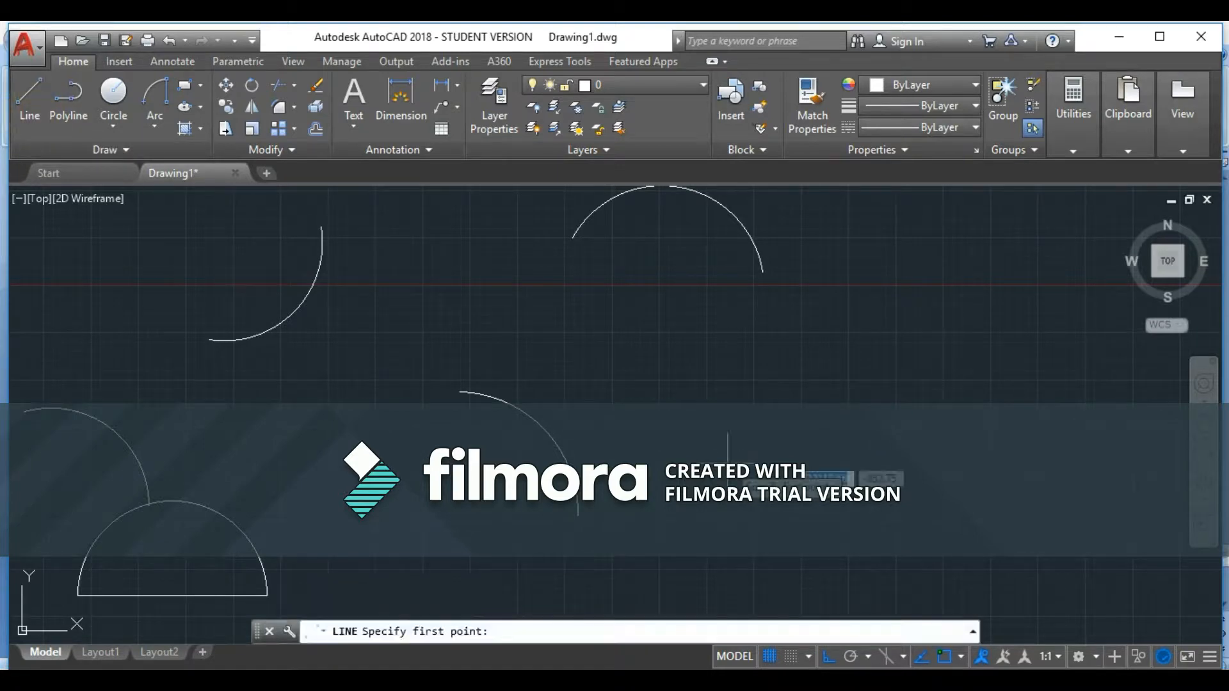
{"action": "left_click", "coordinate": [782, 451]}
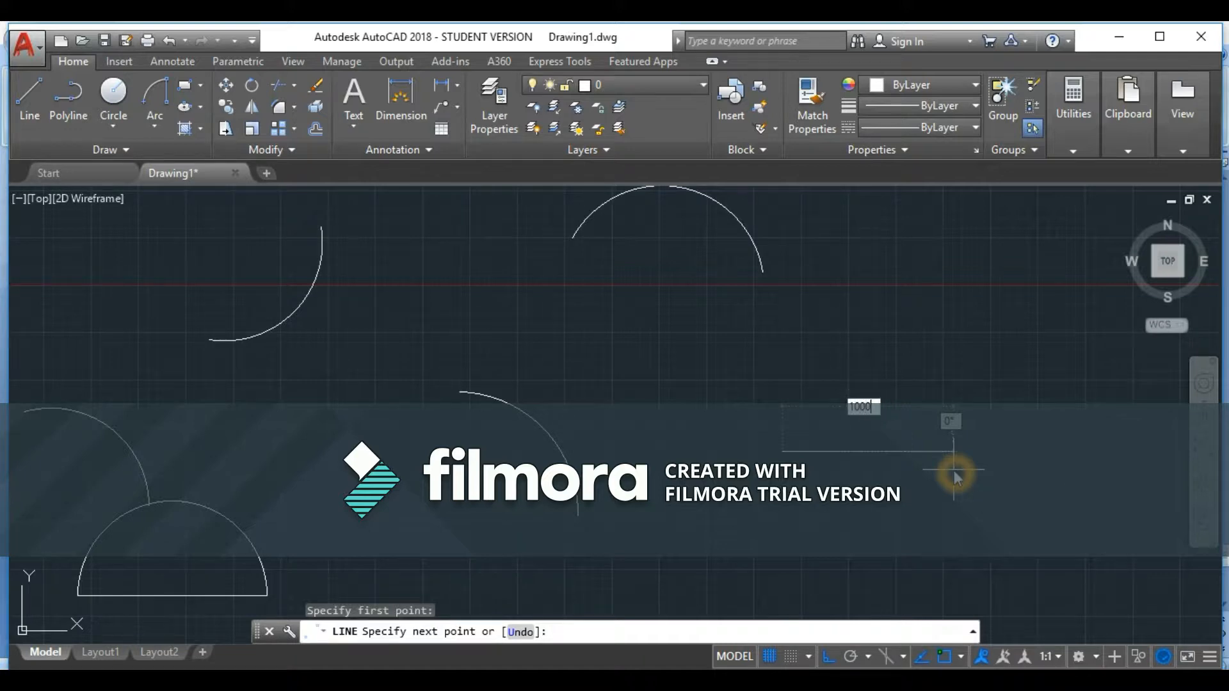
{"action": "type", "text": "1000"}
{"action": "key", "text": "Return"}
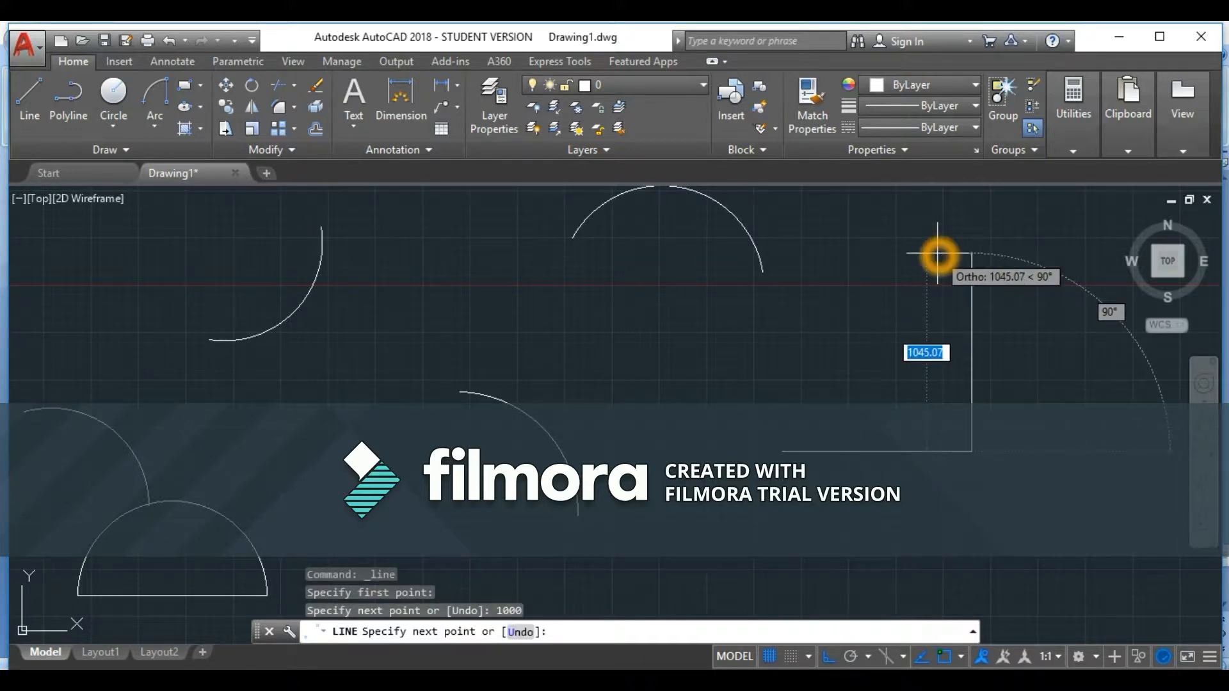
{"action": "type", "text": "1000"}
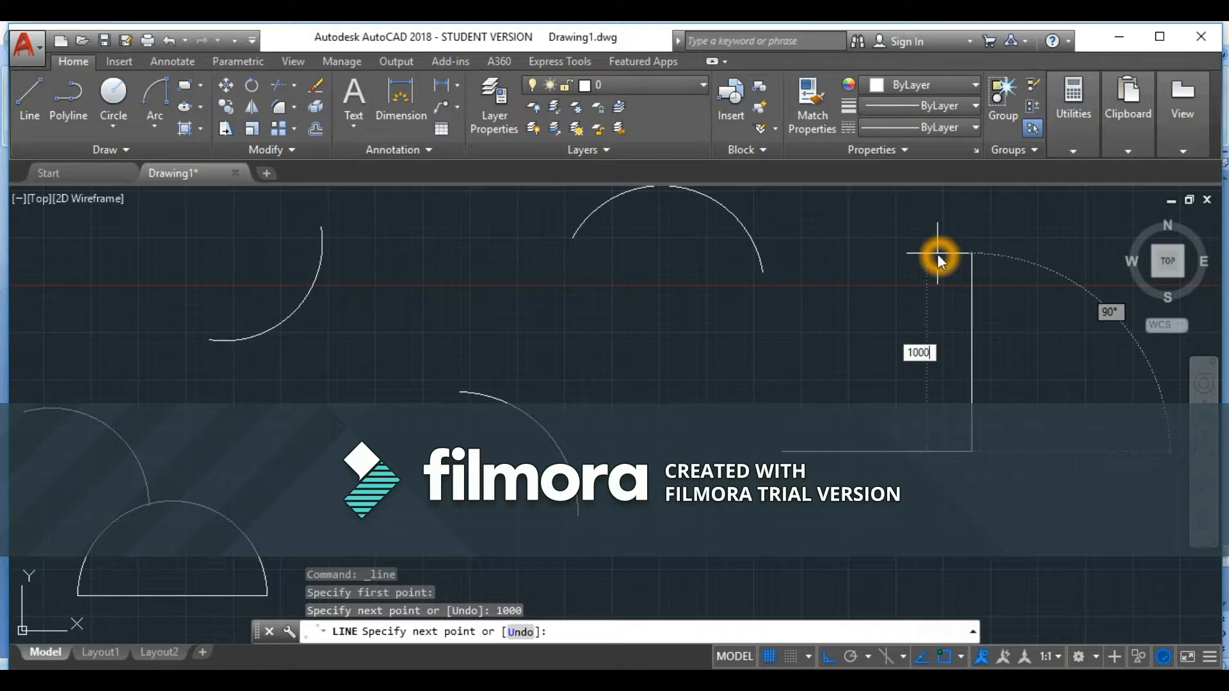
{"action": "key", "text": "Return"}
{"action": "key", "text": "Escape"}
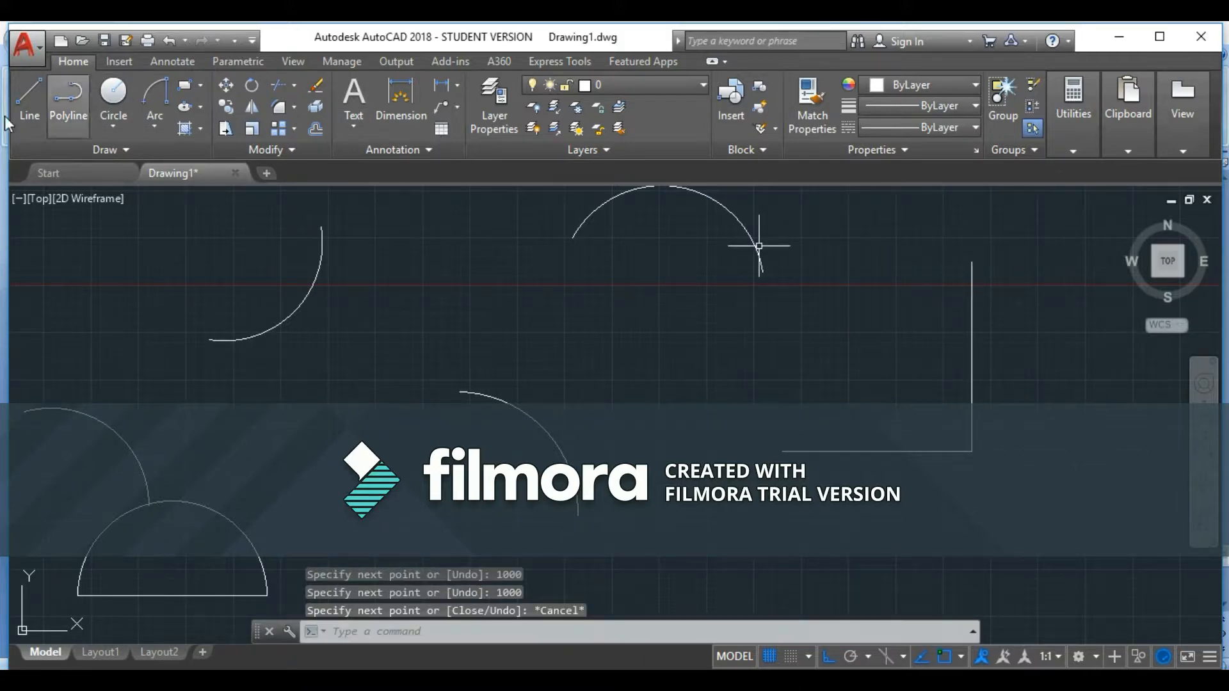
Draw a Start, End, Radius arc from the horizontal line's left end to the vertical line's top, picking the radius below the corner.
{"action": "left_click", "coordinate": [152, 126]}
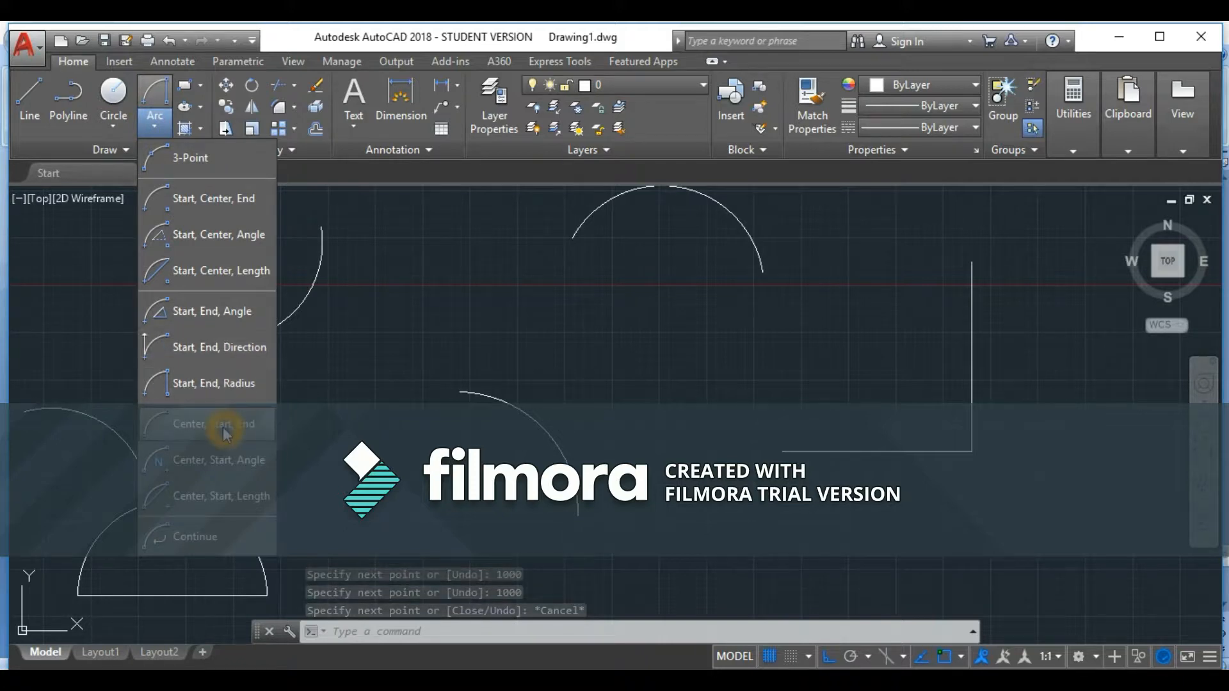
{"action": "left_click", "coordinate": [239, 384]}
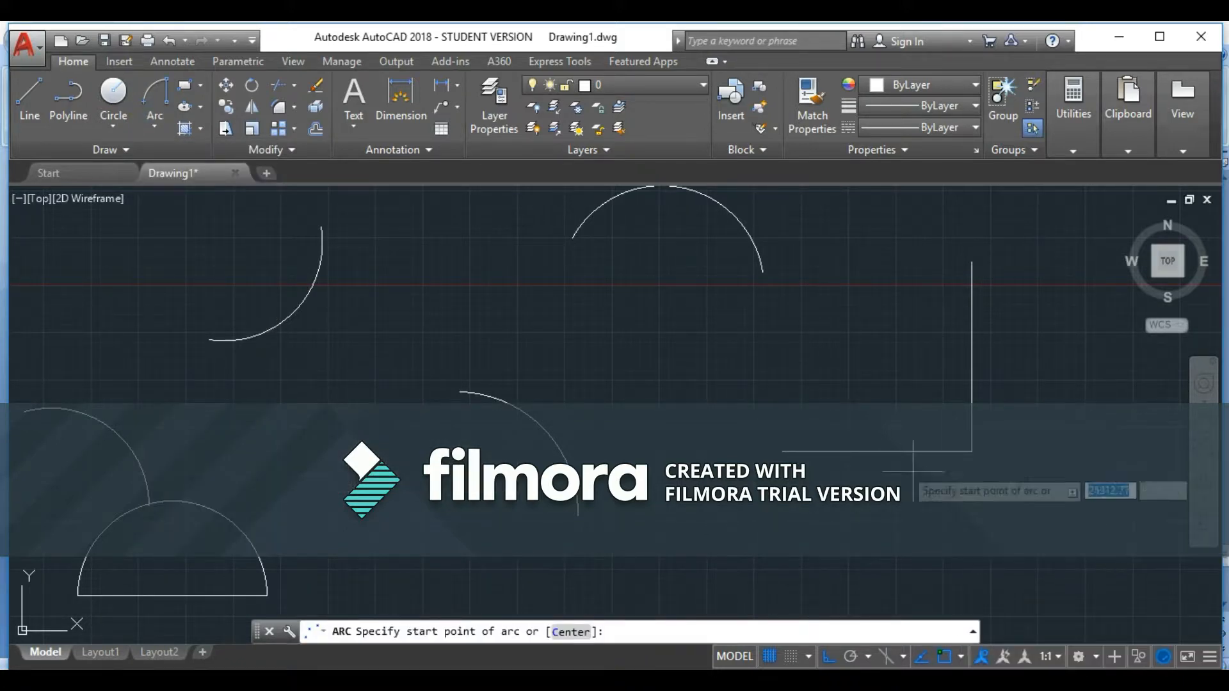
{"action": "left_click", "coordinate": [781, 448]}
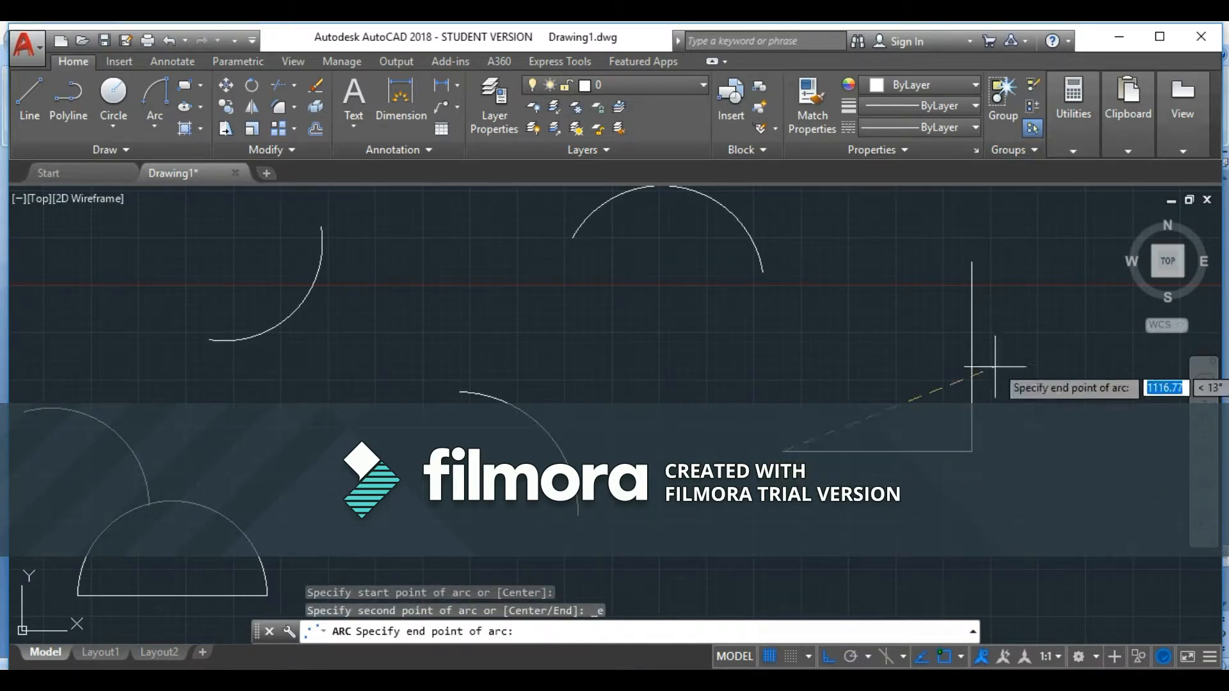
{"action": "left_click", "coordinate": [980, 263]}
{"action": "left_click", "coordinate": [973, 263]}
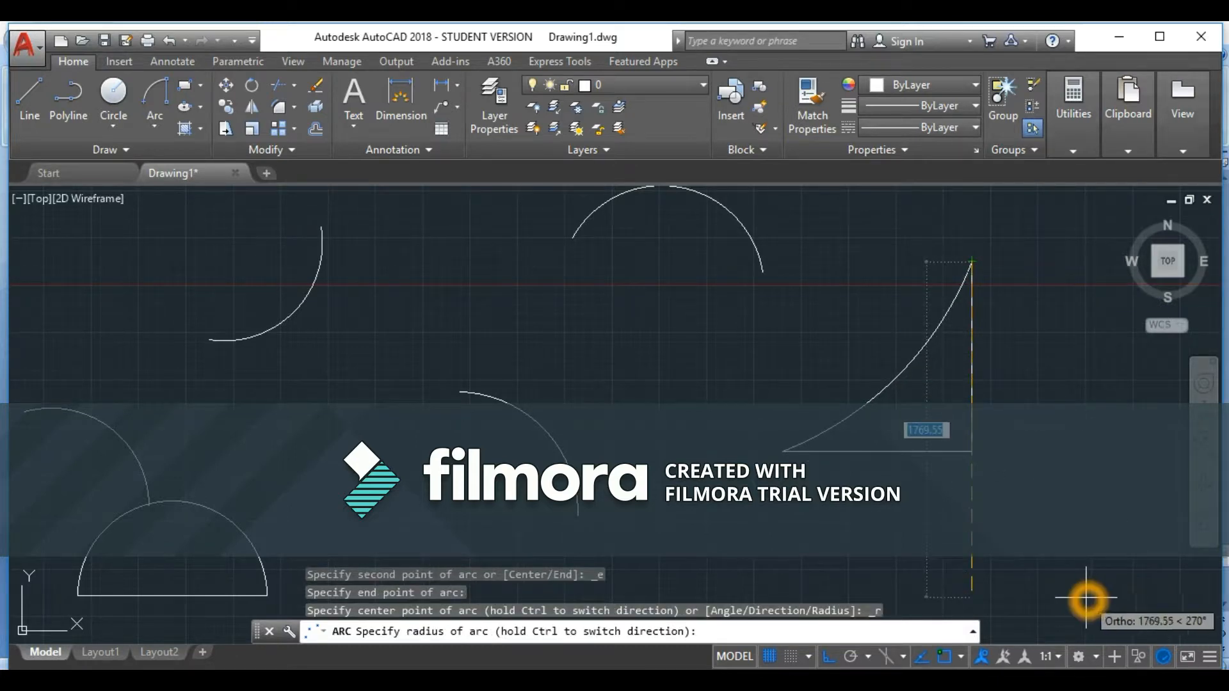
{"action": "left_click", "coordinate": [1016, 526]}
{"action": "left_click", "coordinate": [1001, 502]}
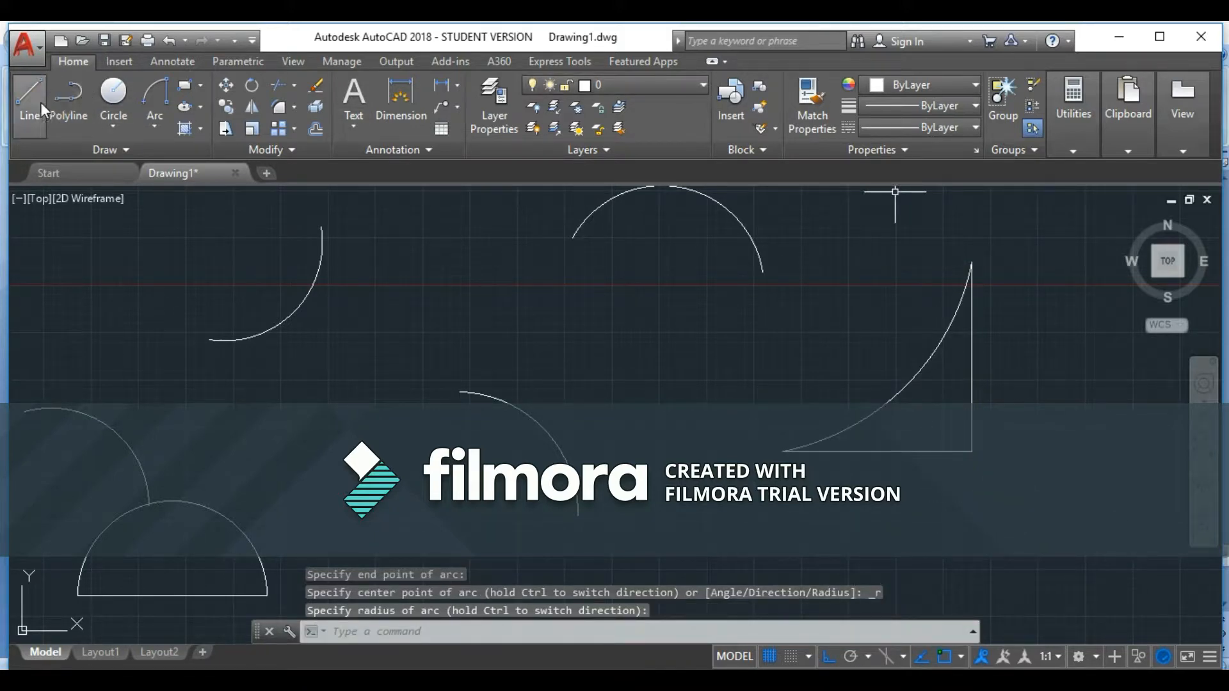
Draw a second Start, End, Radius arc from the vertical line's top to the horizontal line's left end, picking the radius at the corner.
{"action": "left_click", "coordinate": [156, 122]}
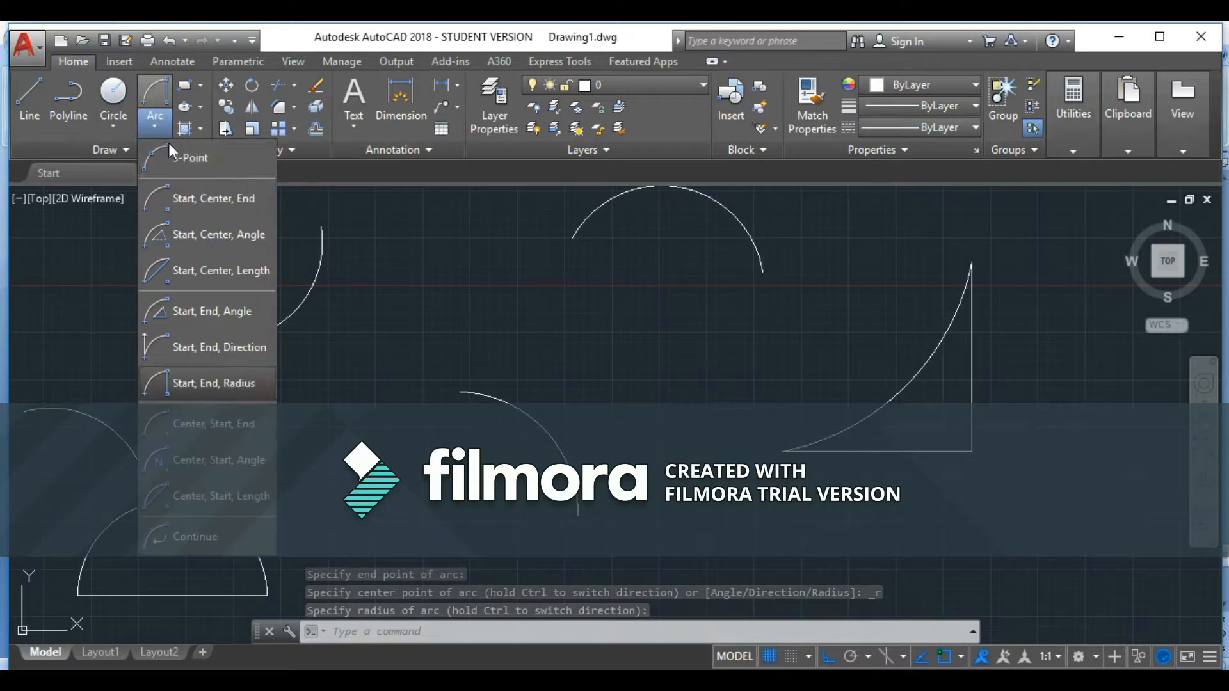
{"action": "left_click", "coordinate": [220, 382]}
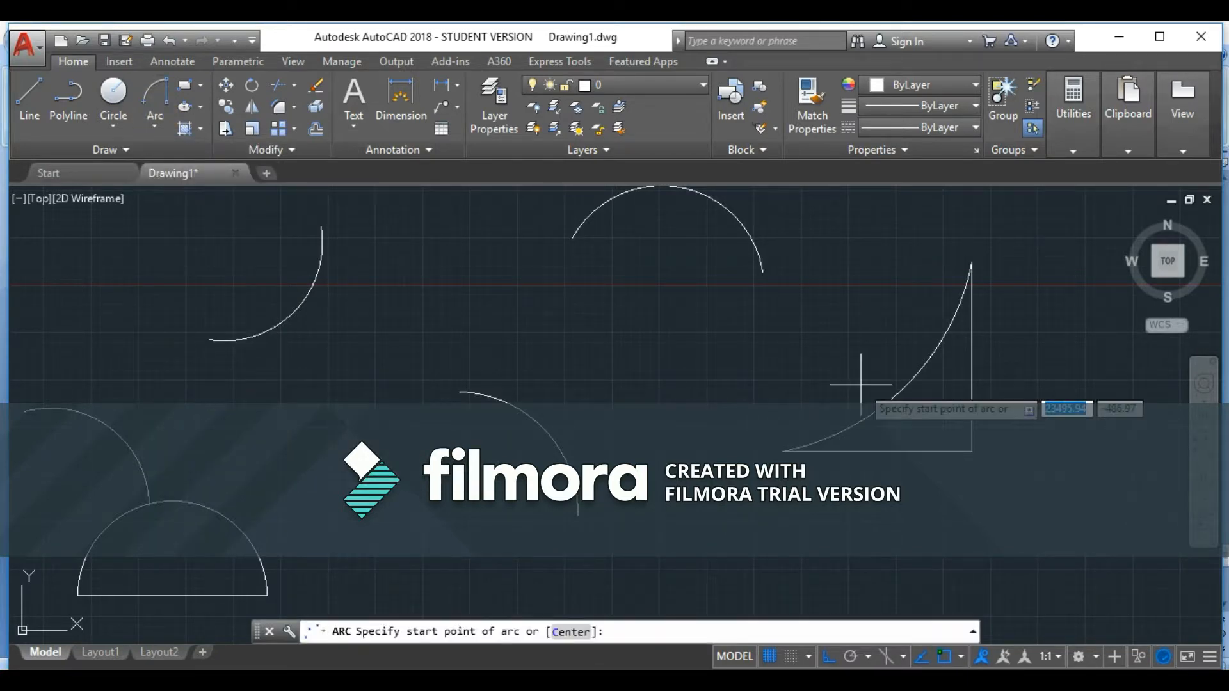
{"action": "left_click", "coordinate": [972, 261]}
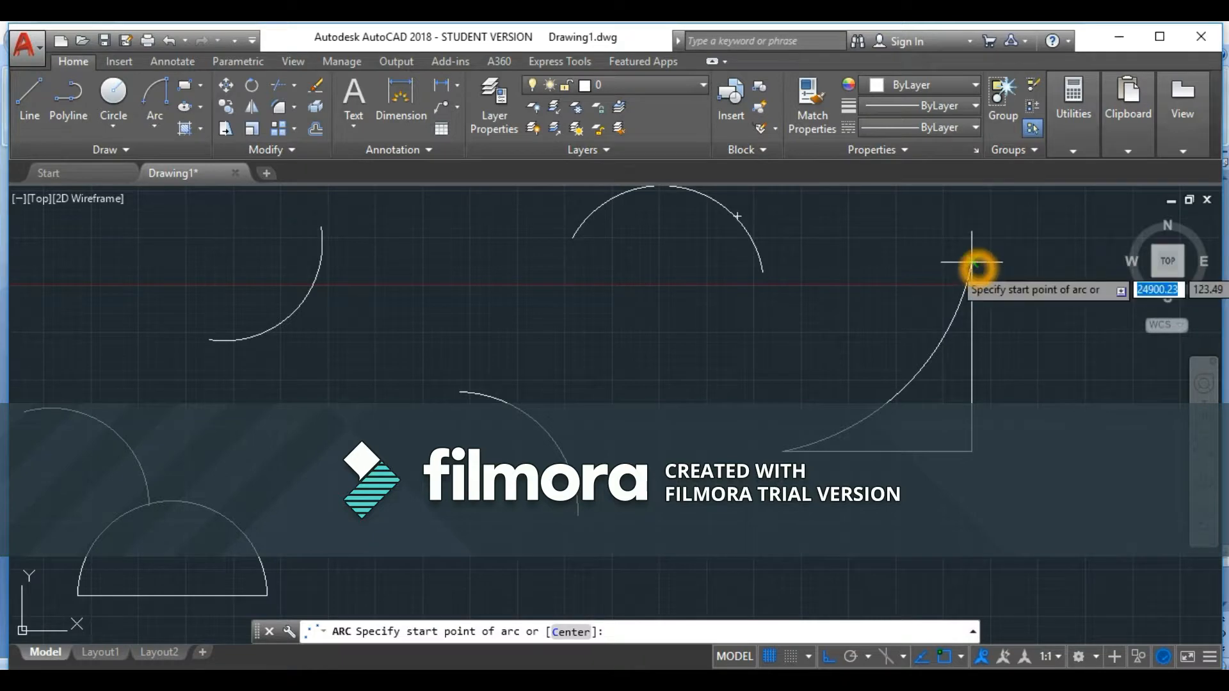
{"action": "left_click", "coordinate": [781, 451]}
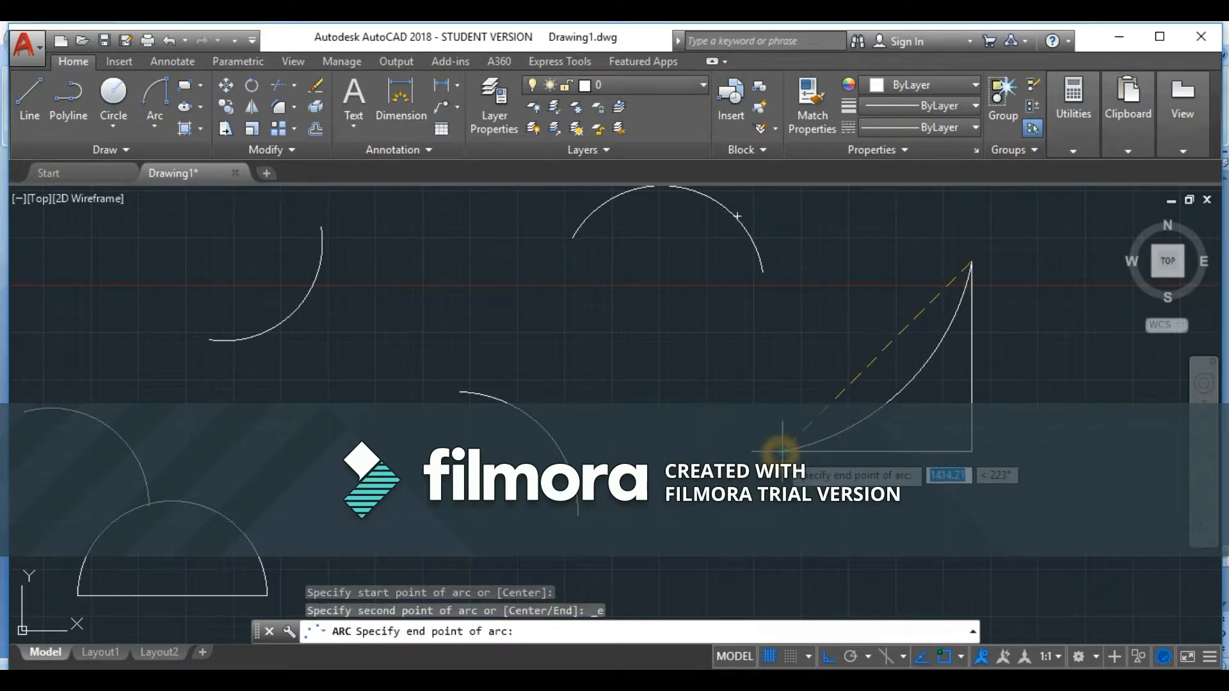
{"action": "left_click", "coordinate": [970, 455]}
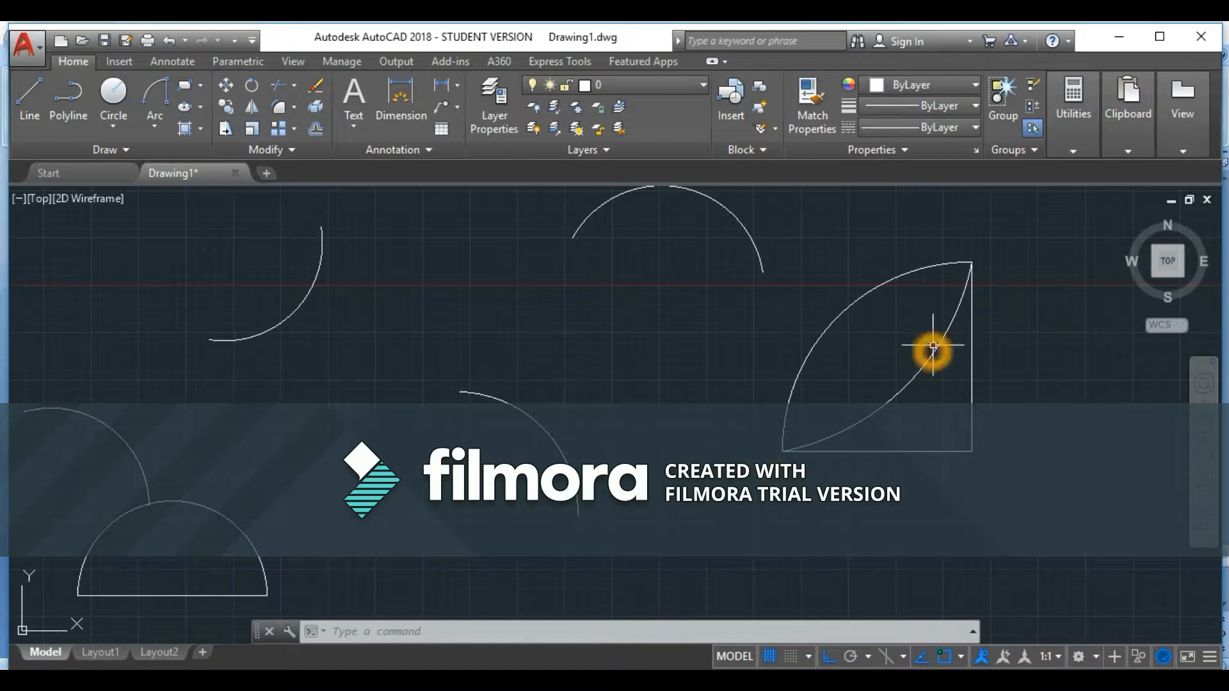
Draw a Center, Start, End arc in the empty area right of the leaf shape, starting directly above its center and ending directly left.
{"action": "mouse_move", "coordinate": [896, 386]}
{"action": "middle_mouse_down"}
{"action": "mouse_move", "coordinate": [902, 357]}
{"action": "mouse_move", "coordinate": [847, 340]}
{"action": "mouse_move", "coordinate": [807, 347]}
{"action": "middle_mouse_up"}
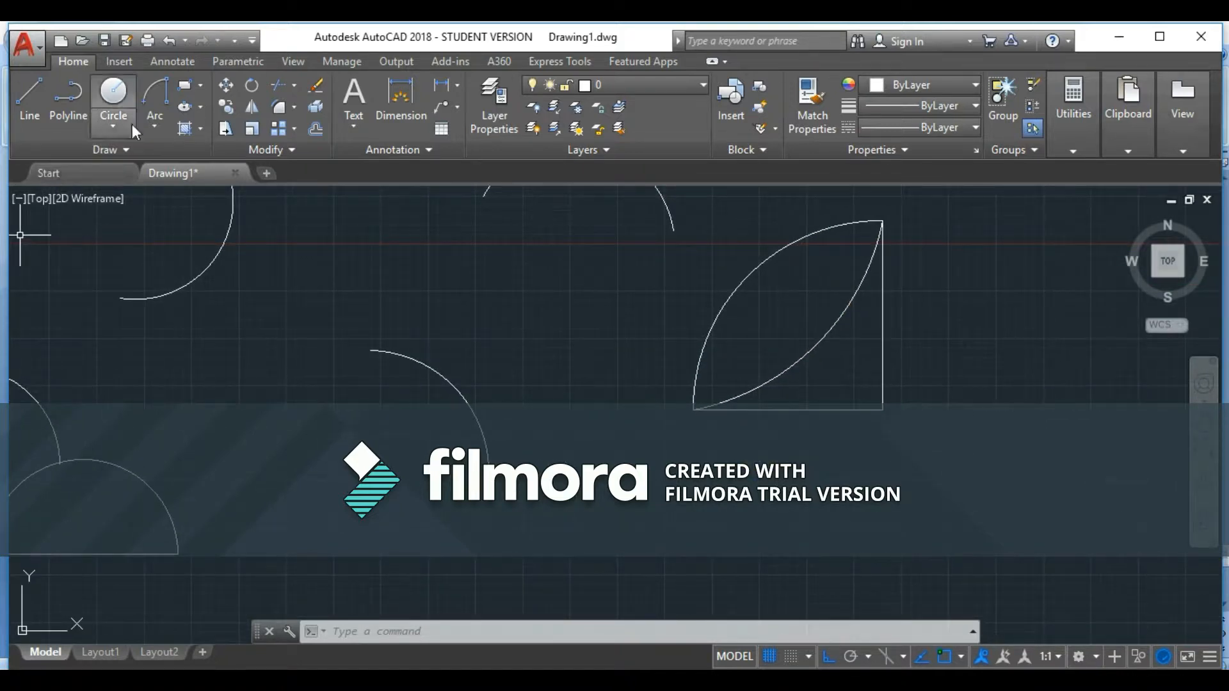
{"action": "left_click", "coordinate": [161, 125]}
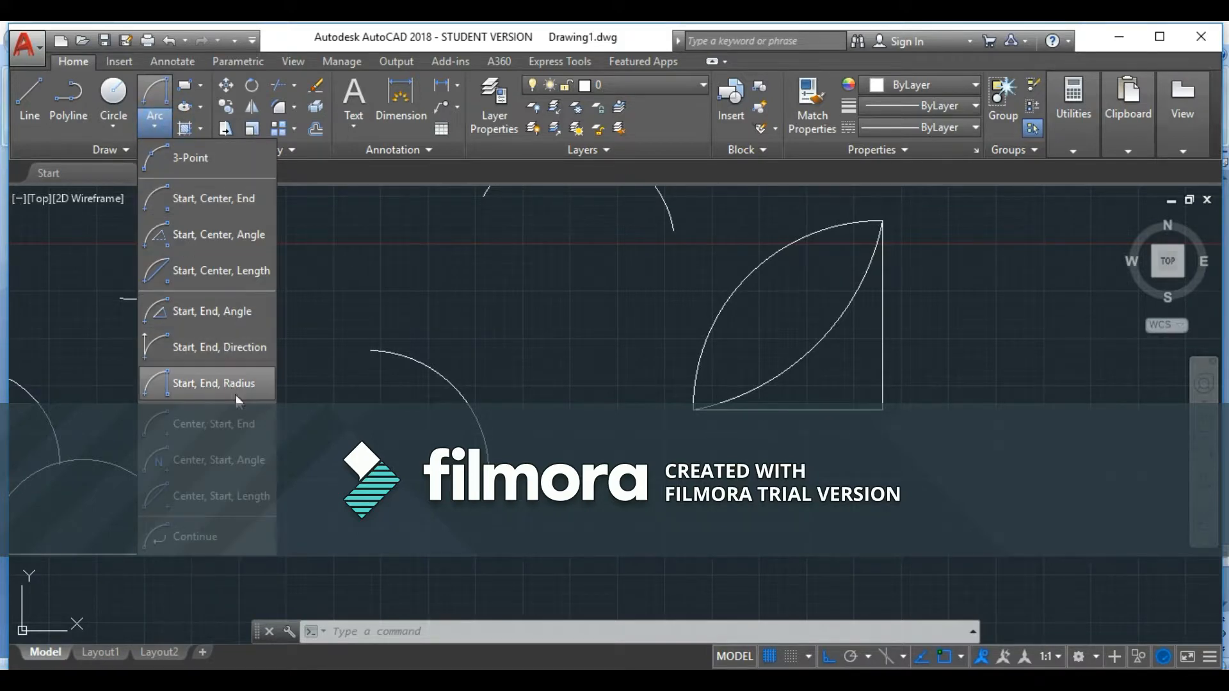
{"action": "left_click", "coordinate": [249, 438]}
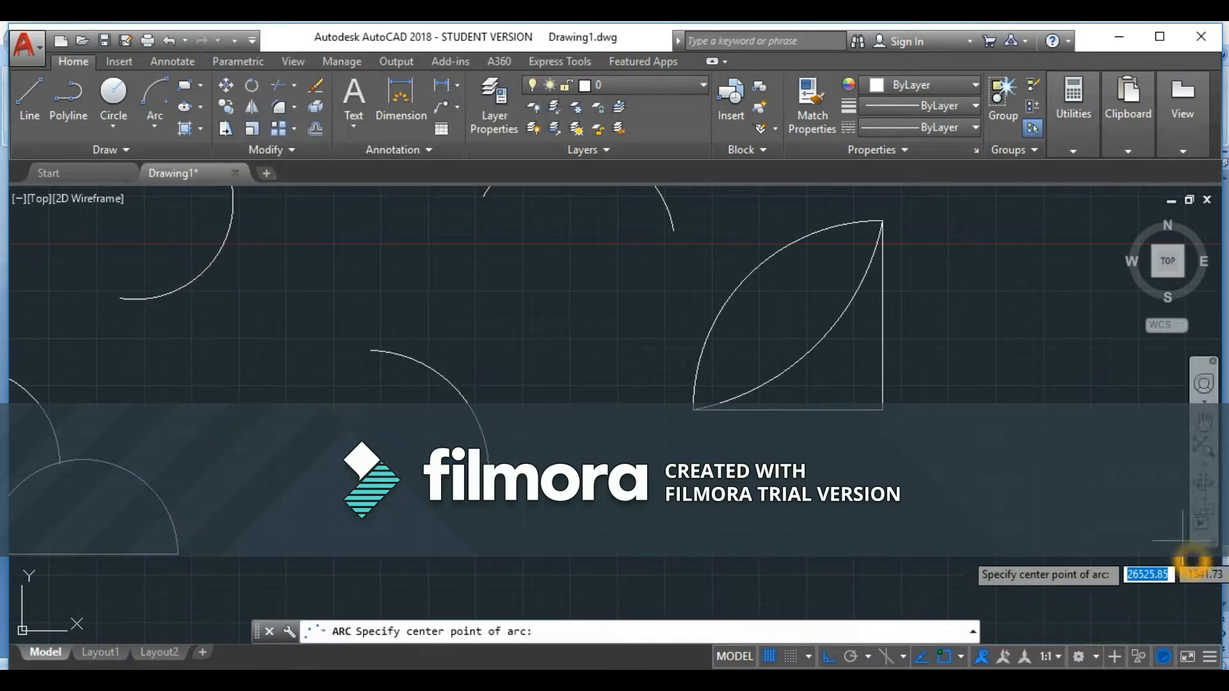
{"action": "middle_click_drag", "start_coordinate": [1190, 556], "coordinate": [764, 548]}
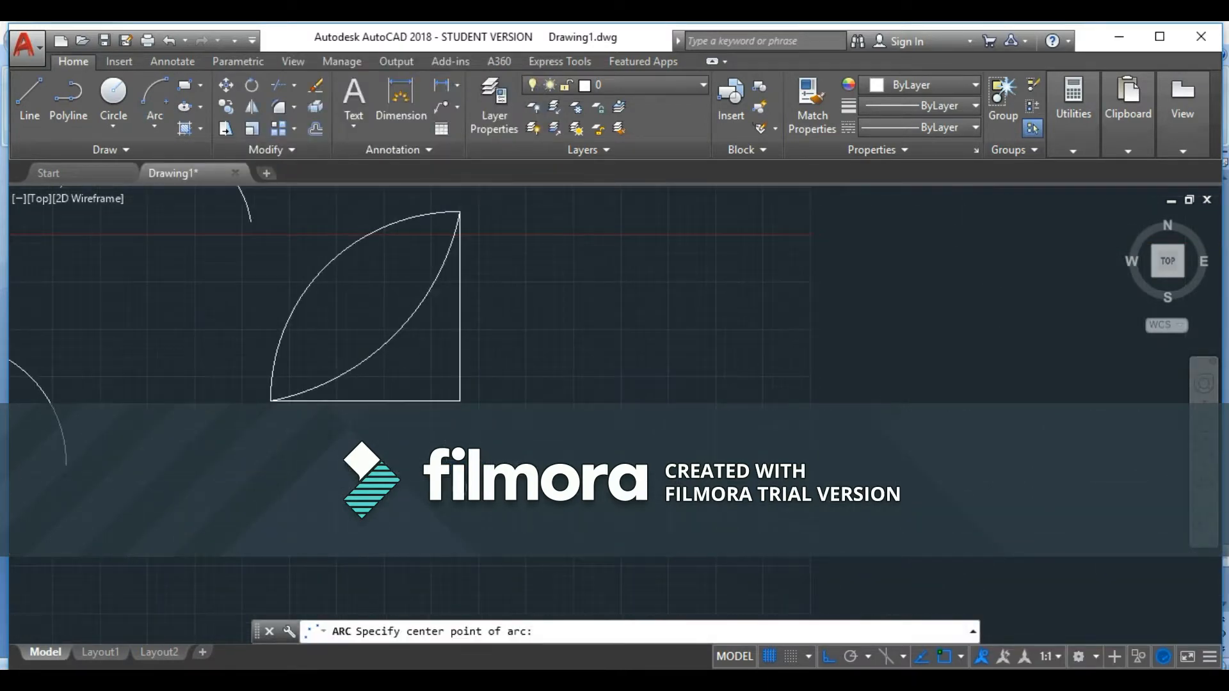
{"action": "left_click", "coordinate": [856, 451]}
{"action": "left_click", "coordinate": [854, 286]}
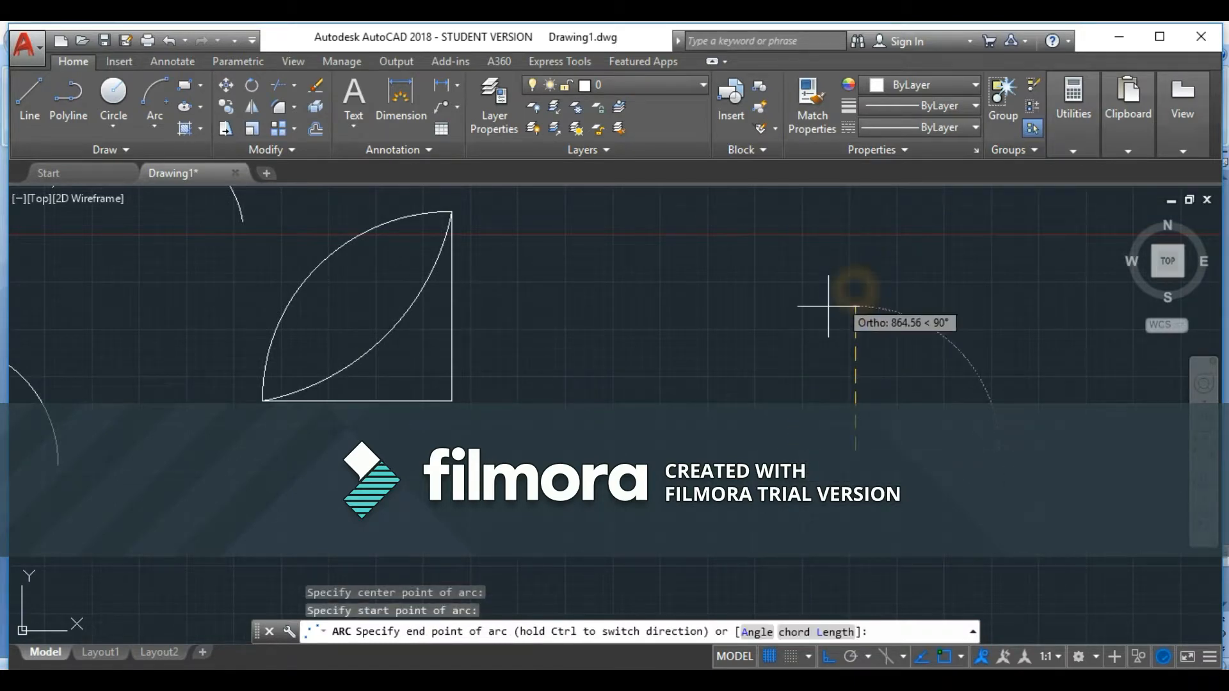
{"action": "left_click", "coordinate": [736, 450]}
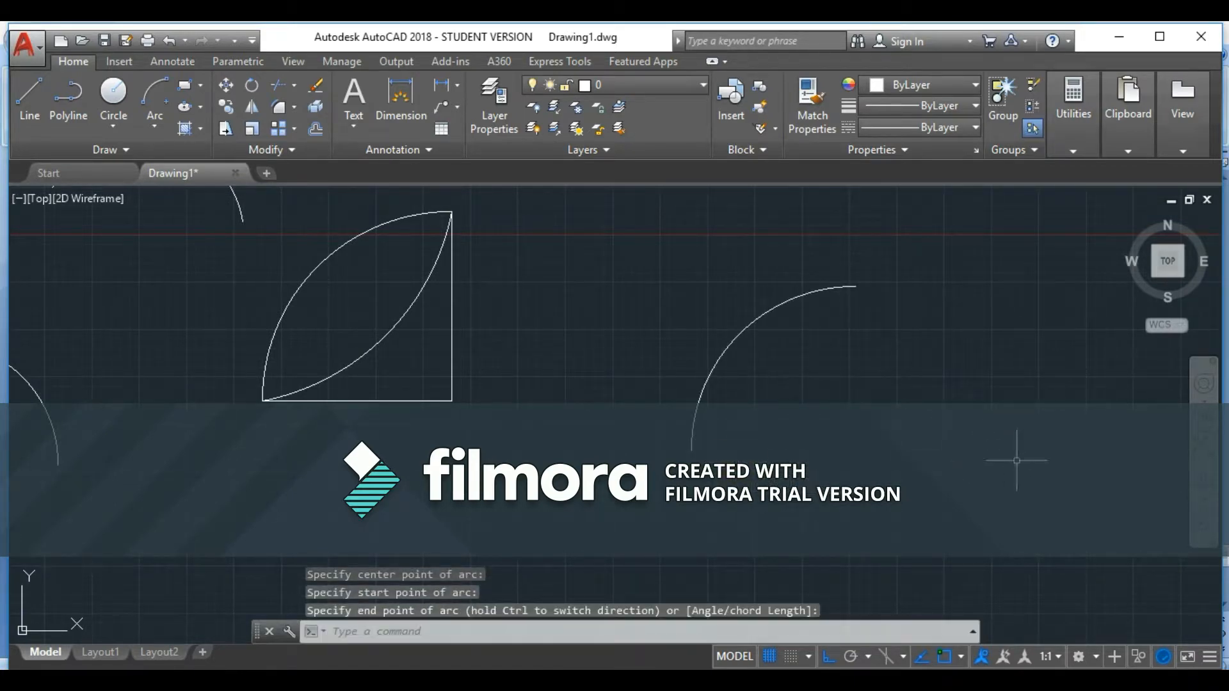
Draw a second Center, Start, End arc to the right of the previous one, starting directly right of its center and ending directly above.
{"action": "middle_click_drag", "start_coordinate": [1021, 458], "coordinate": [602, 416]}
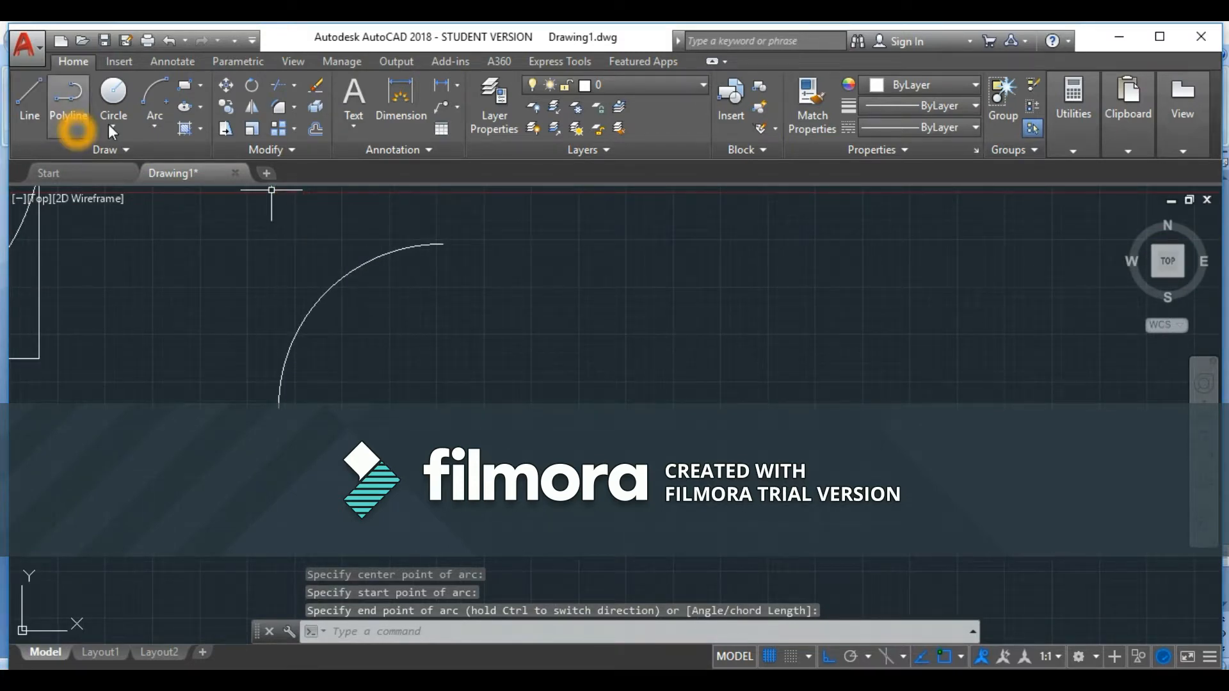
{"action": "left_click", "coordinate": [154, 126]}
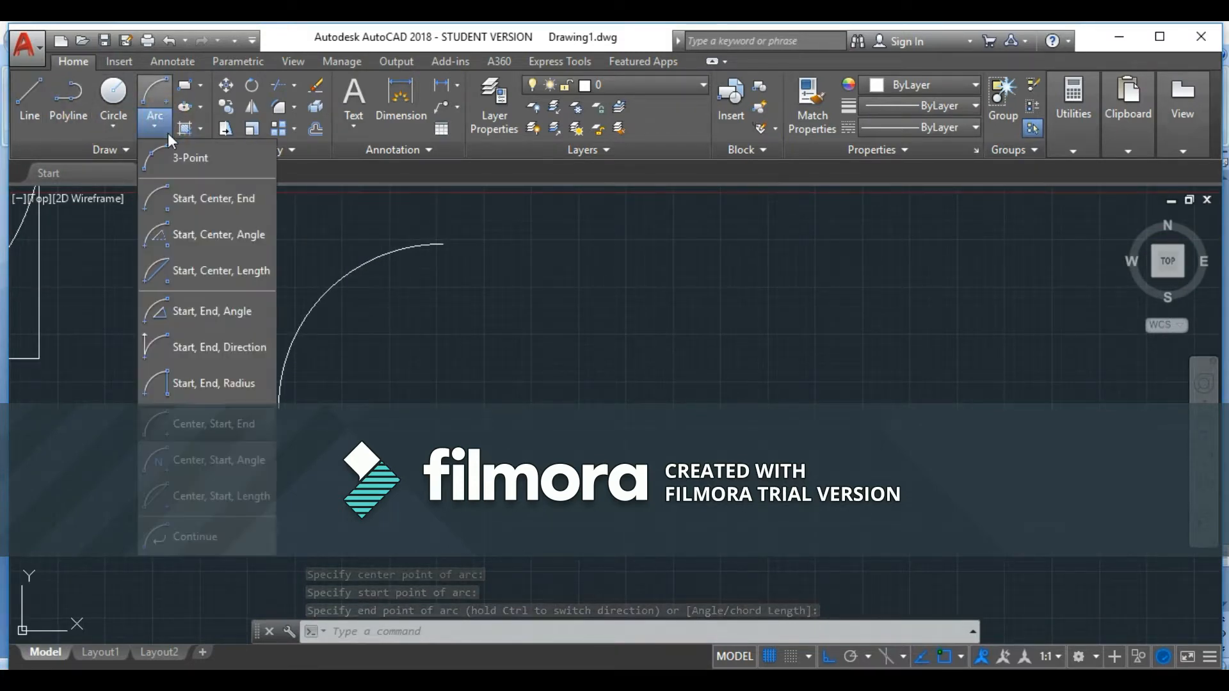
{"action": "left_click", "coordinate": [210, 434]}
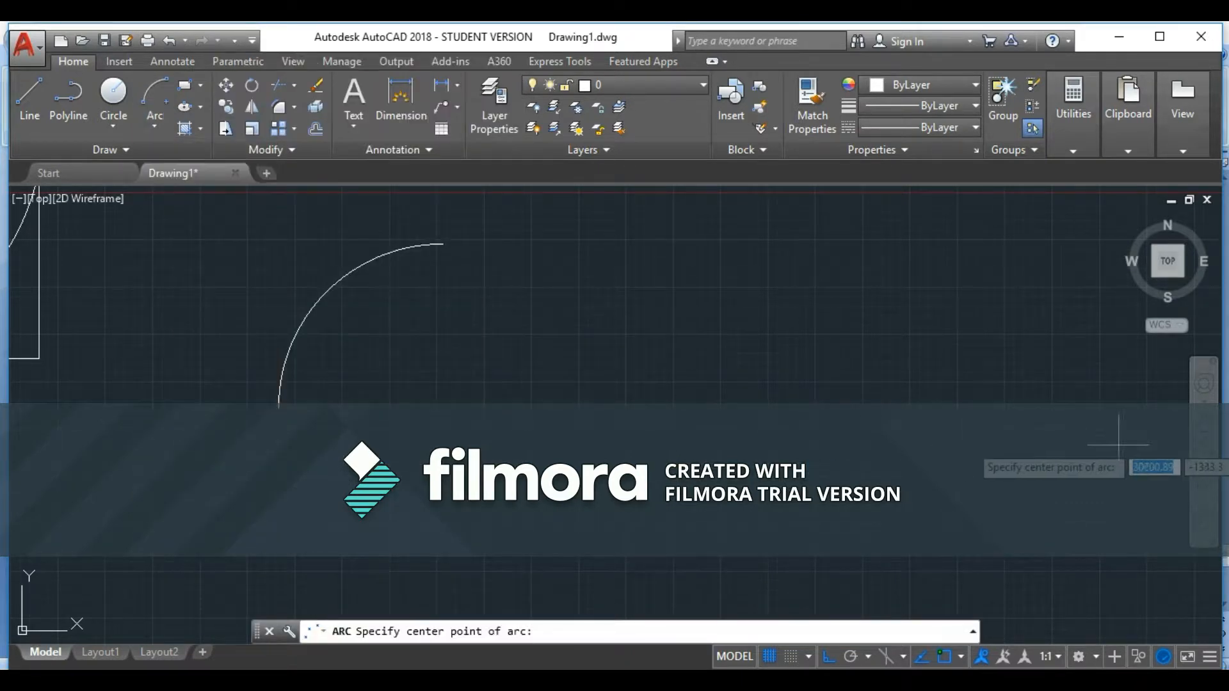
{"action": "left_click", "coordinate": [720, 410]}
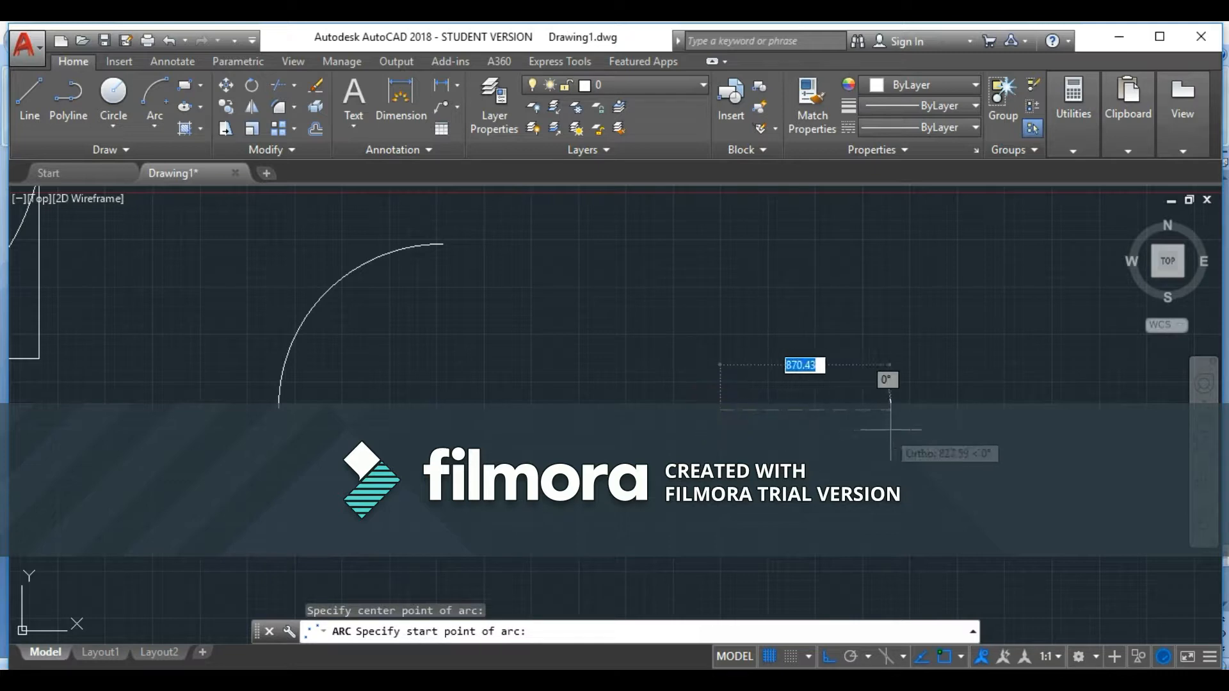
{"action": "left_click", "coordinate": [913, 433]}
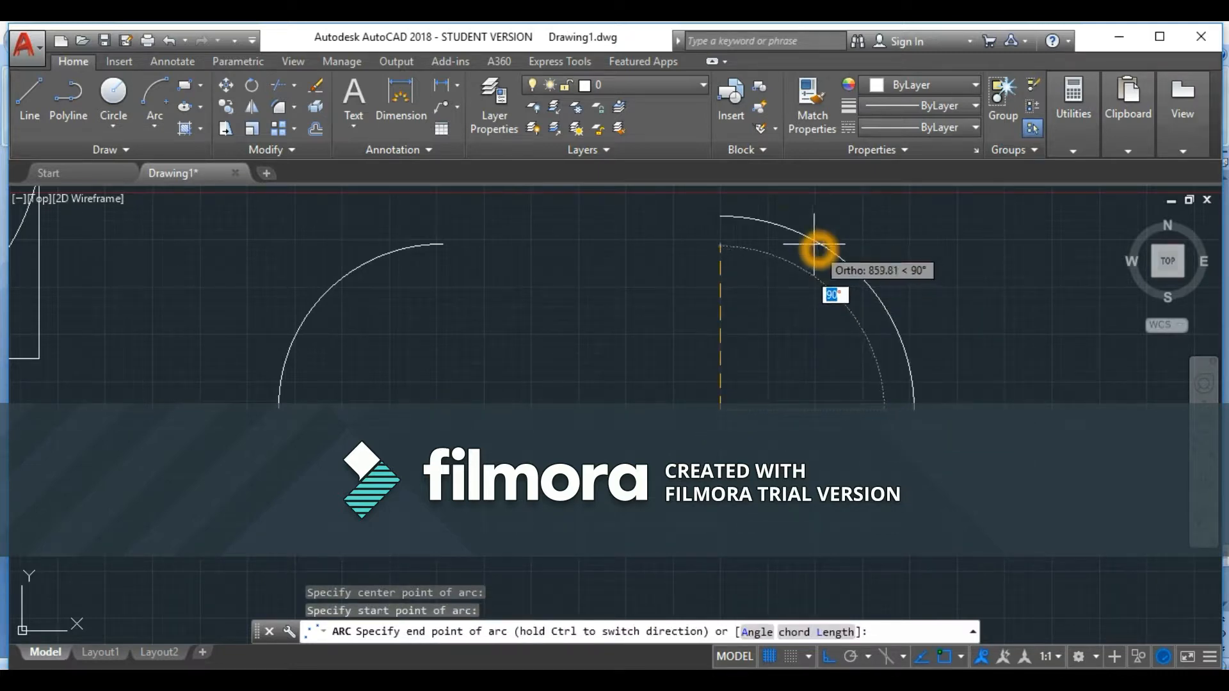
{"action": "left_click", "coordinate": [720, 215]}
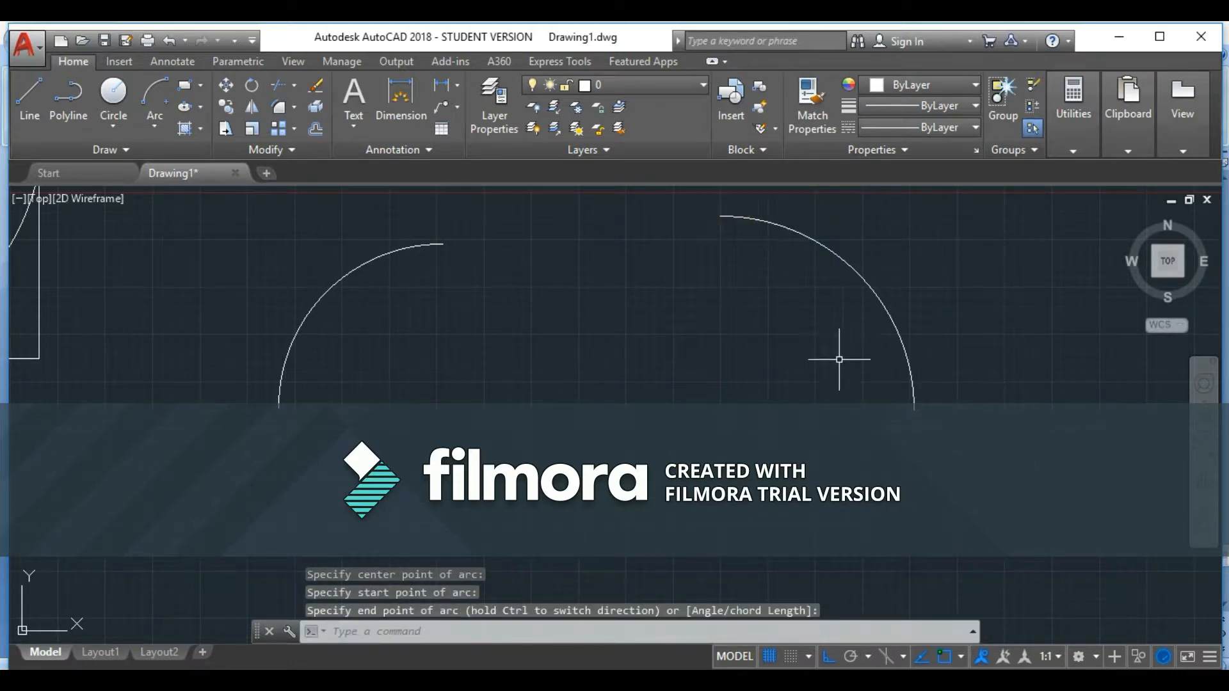
Draw a Center, Start, Angle arc below the two quarter arcs, starting about 828 units left of its center, with ortho off and an included angle of 30 degrees.
{"action": "middle_click_drag", "start_coordinate": [765, 358], "coordinate": [673, 326]}
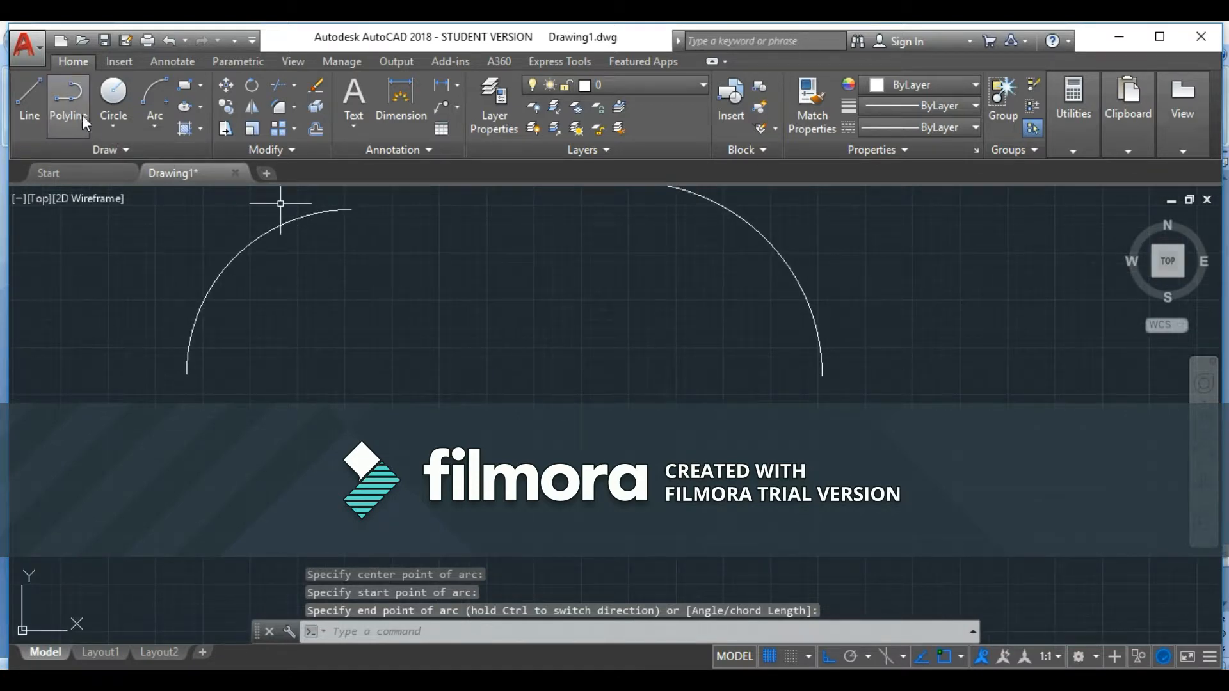
{"action": "left_click", "coordinate": [154, 128]}
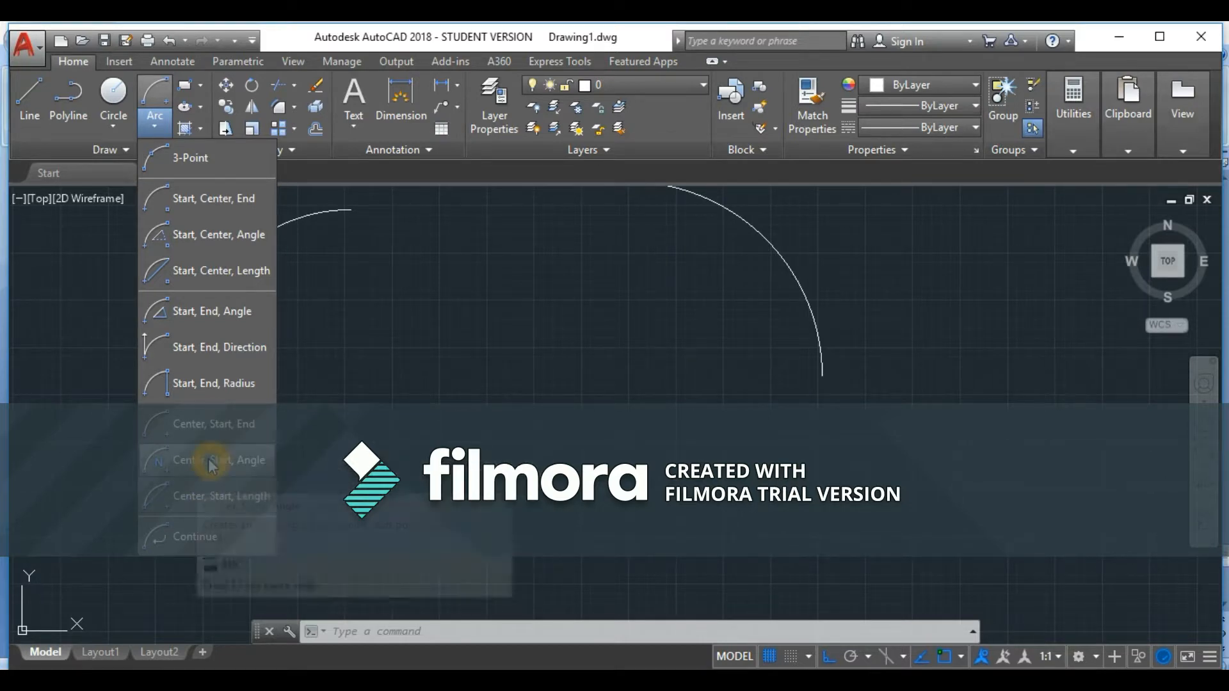
{"action": "left_click", "coordinate": [200, 494]}
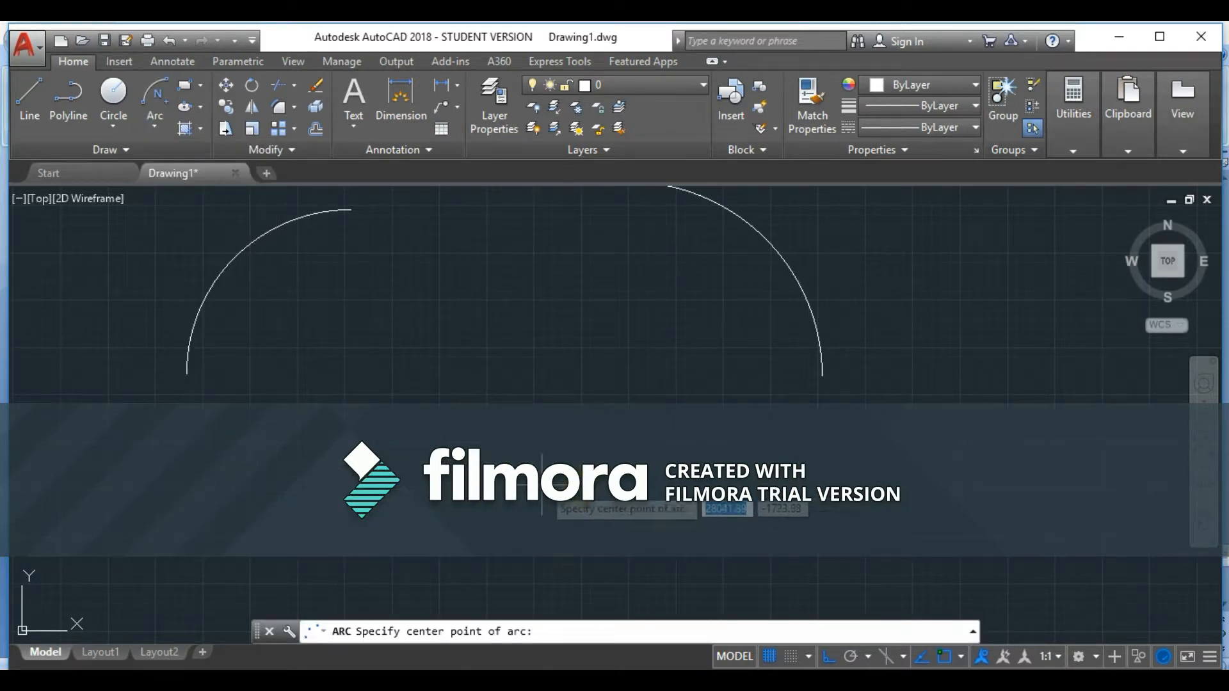
{"action": "left_click", "coordinate": [704, 496]}
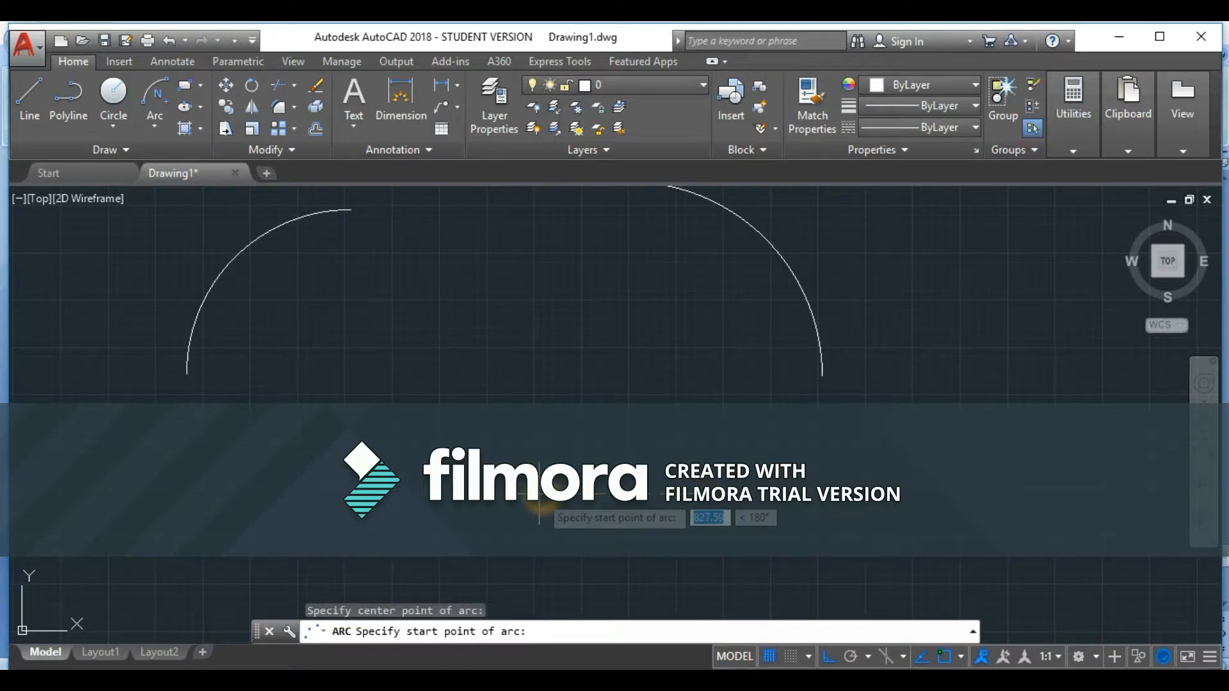
{"action": "left_click", "coordinate": [539, 496]}
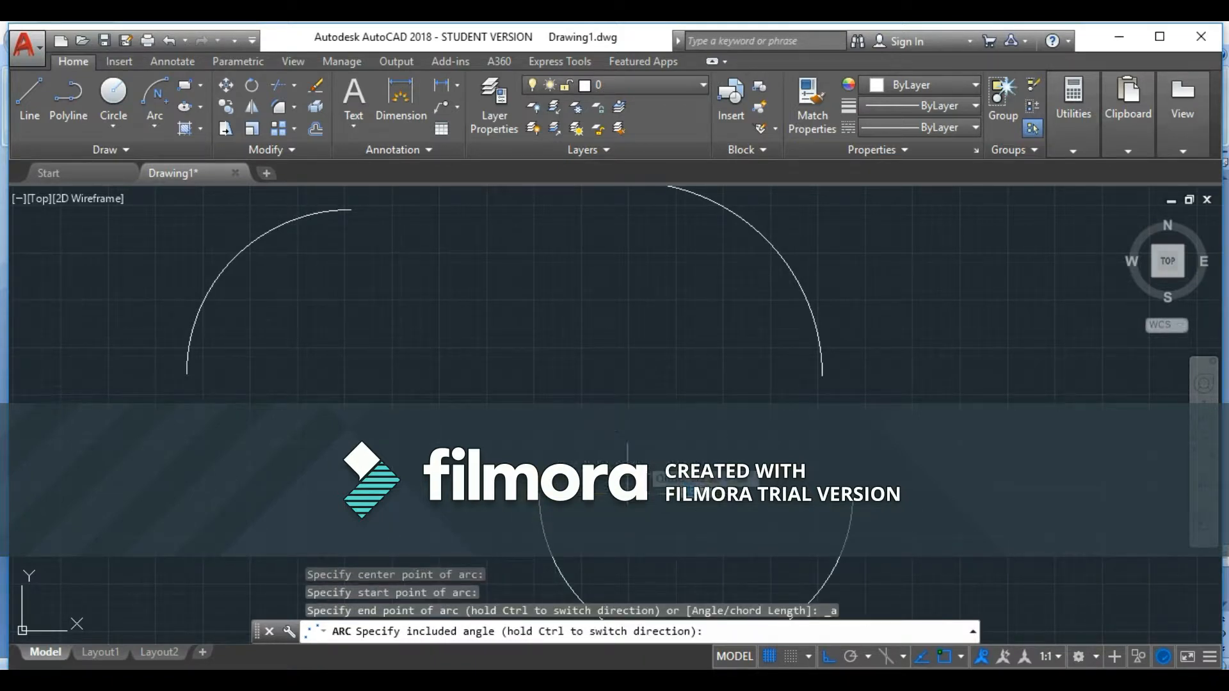
{"action": "middle_click_drag", "start_coordinate": [663, 561], "coordinate": [618, 455]}
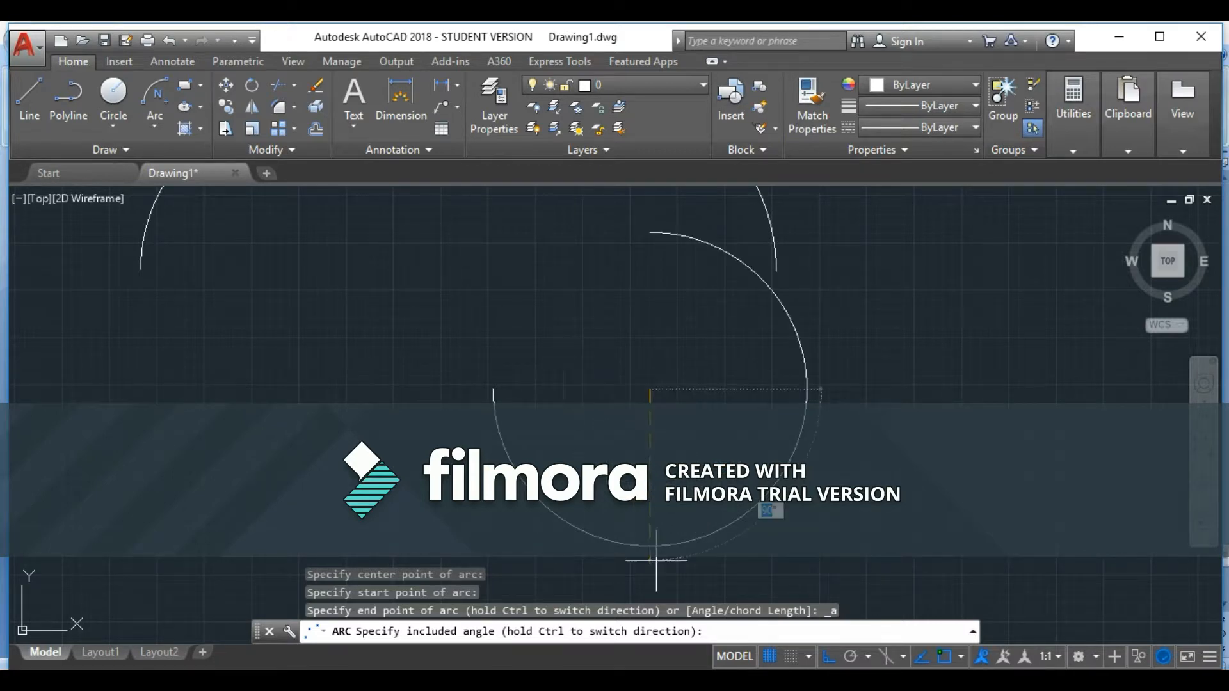
{"action": "left_click", "coordinate": [831, 658]}
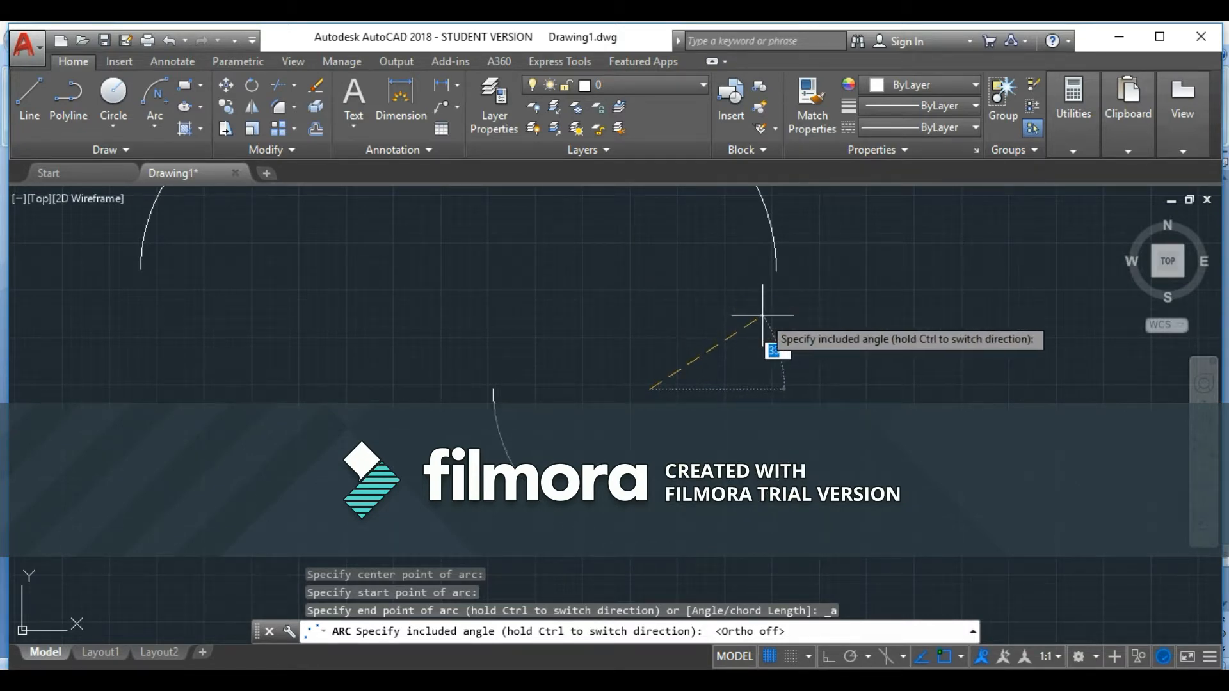
{"action": "left_click", "coordinate": [791, 320]}
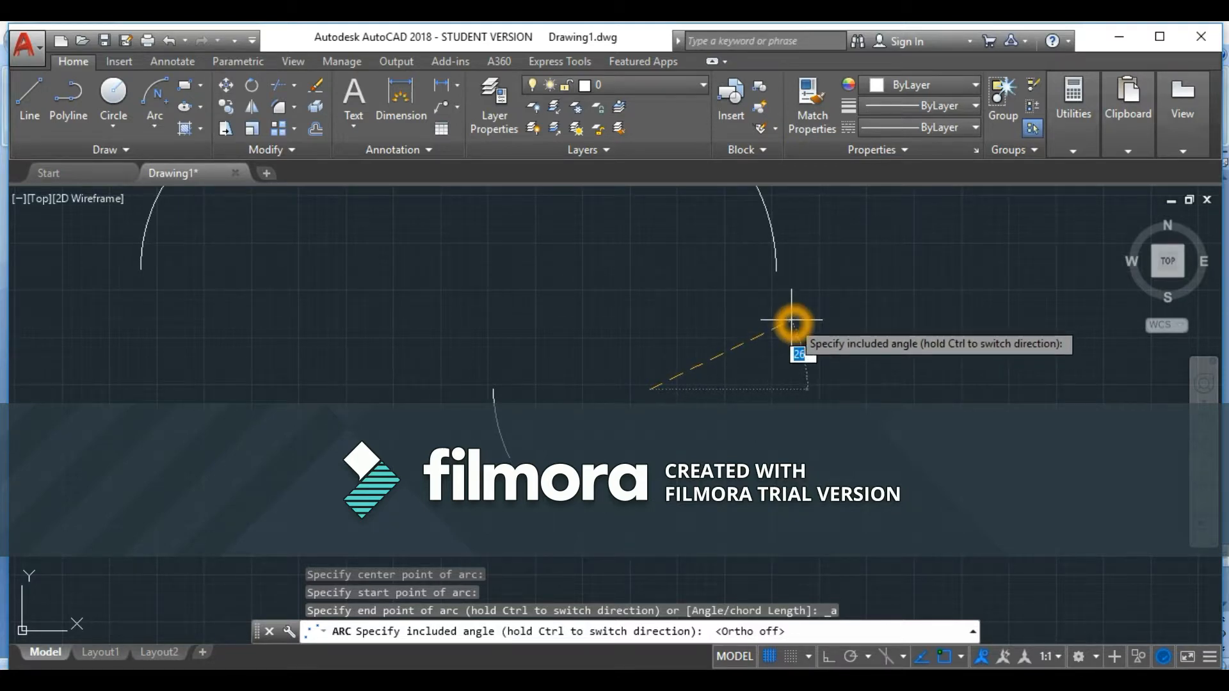
{"action": "type", "text": "30"}
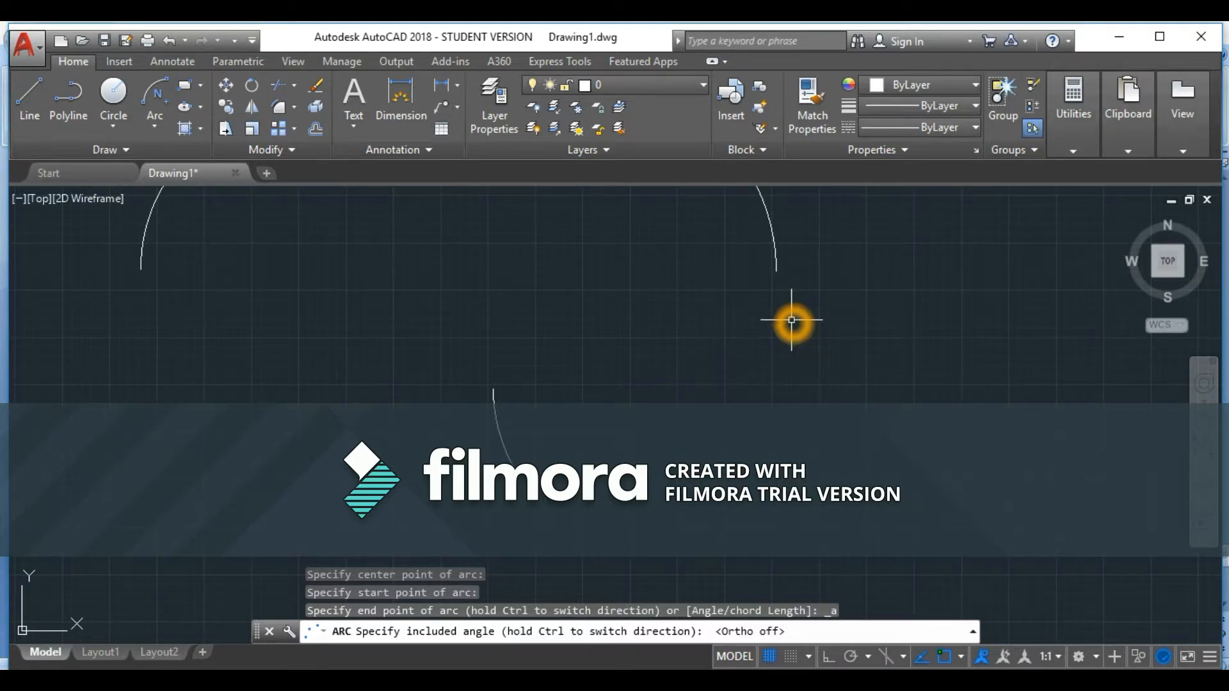
{"action": "key", "text": "Return"}
{"action": "left_click", "coordinate": [495, 429]}
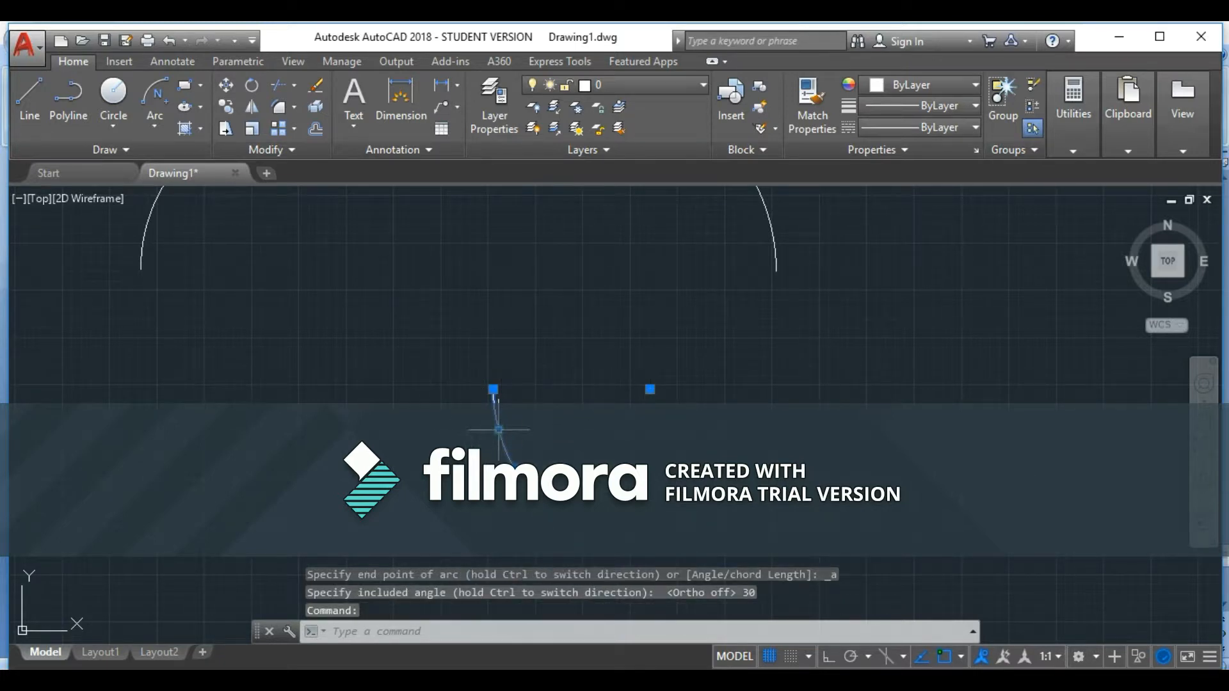
{"action": "left_click", "coordinate": [498, 429]}
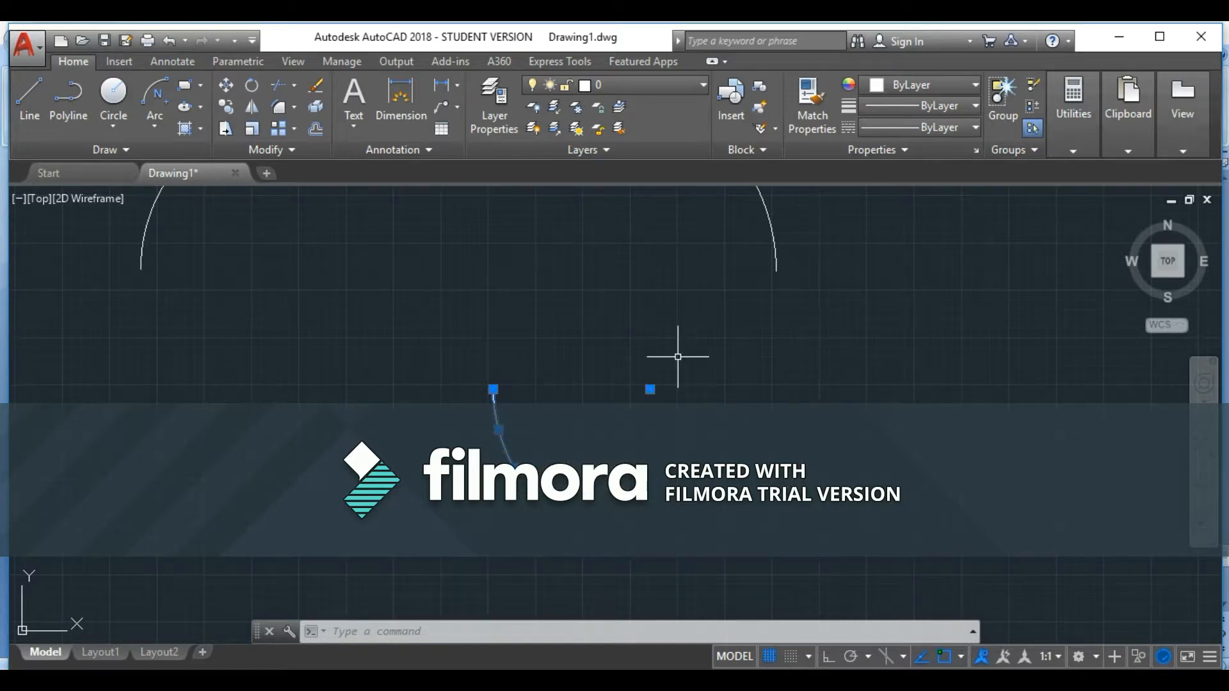
{"action": "left_click", "coordinate": [151, 121]}
{"action": "left_click", "coordinate": [121, 121]}
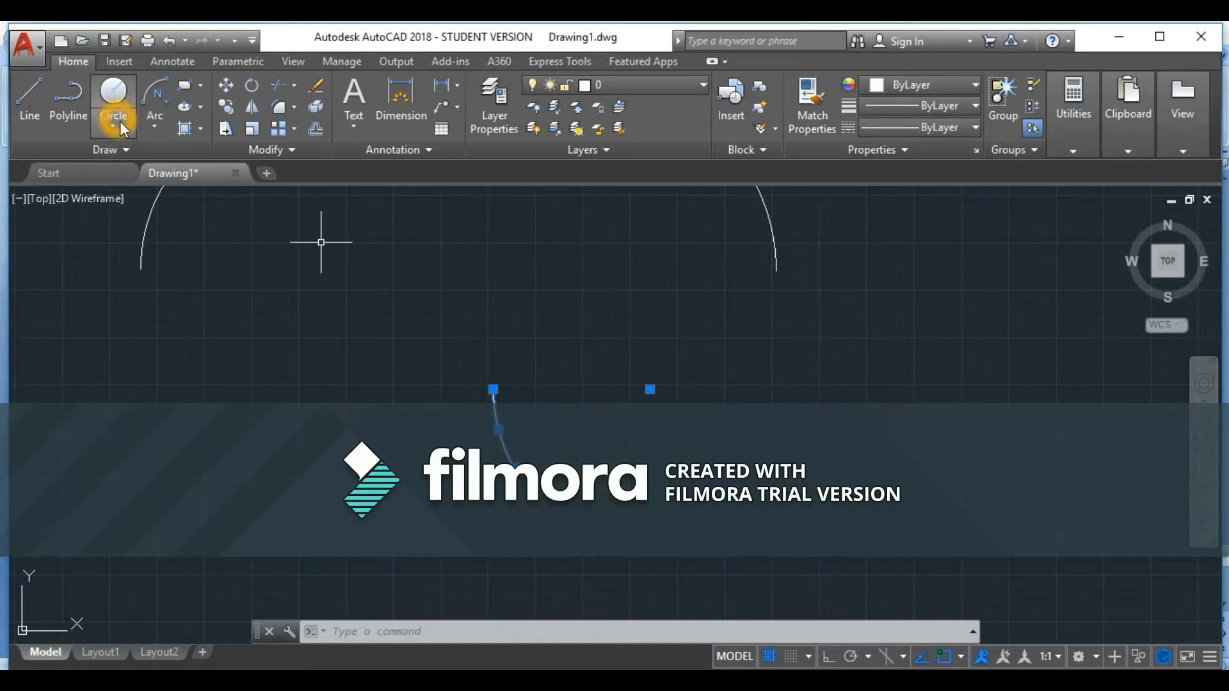
{"action": "left_click", "coordinate": [160, 128]}
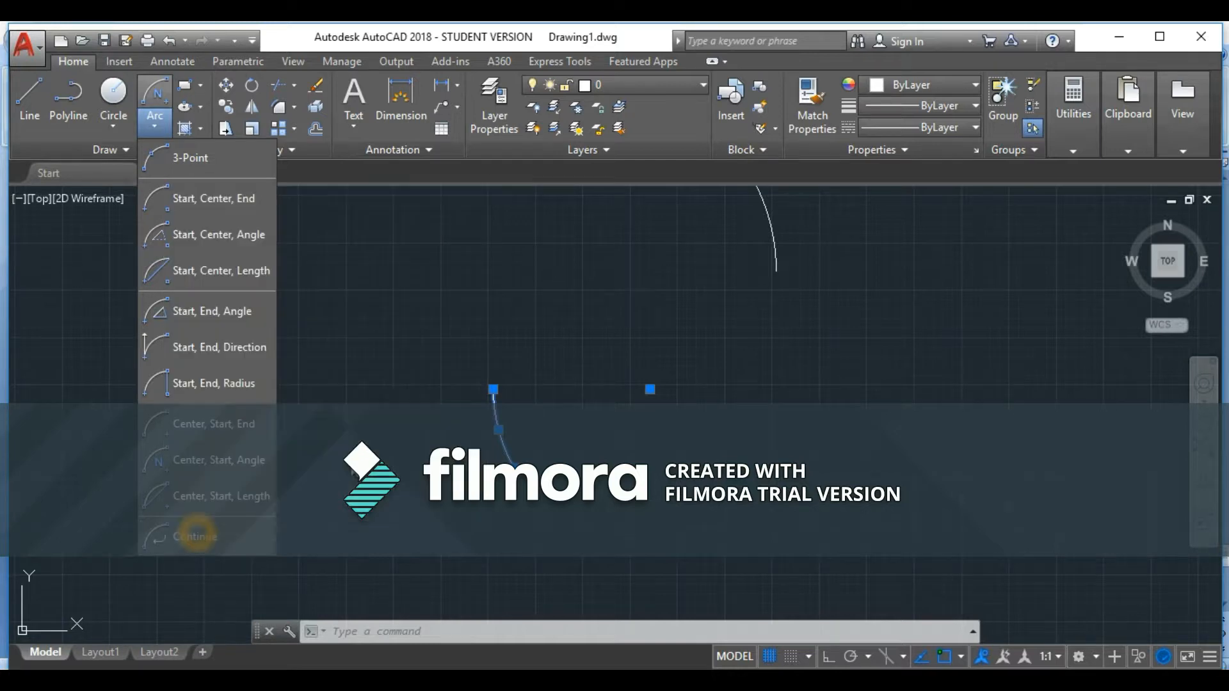
{"action": "left_click", "coordinate": [493, 392]}
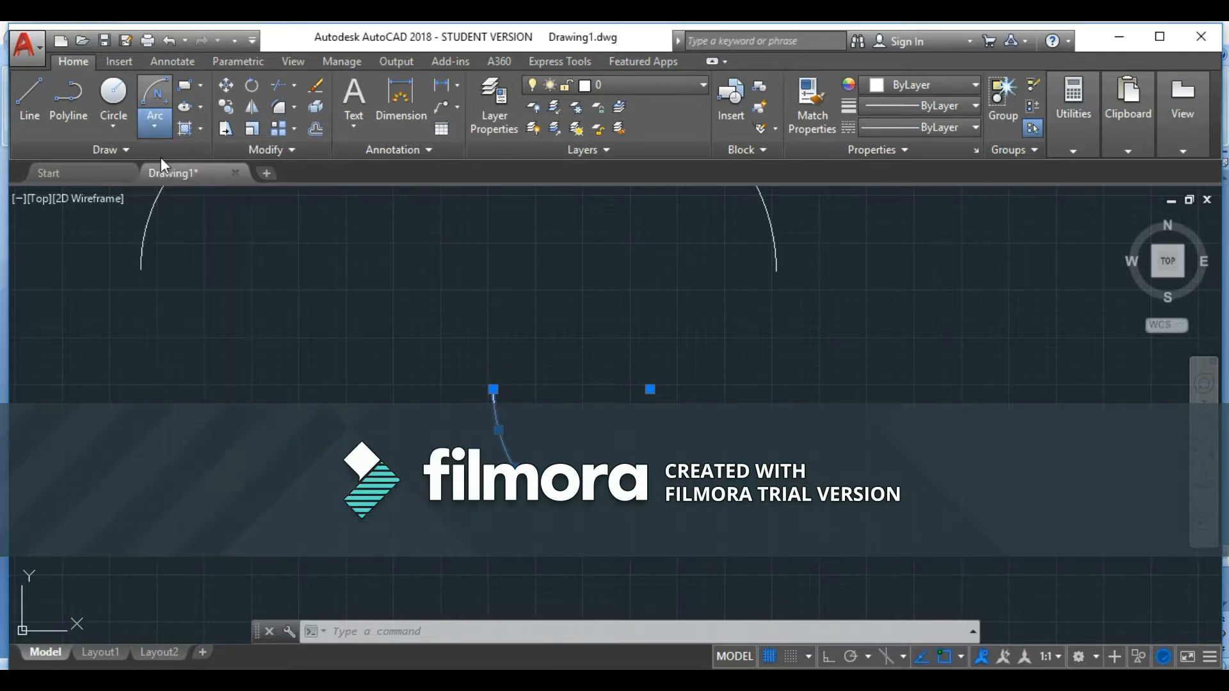
Draw a large Continue arc from the 30-degree arc's lower end, curving below and ending to the left at about the same height.
{"action": "left_click", "coordinate": [155, 123]}
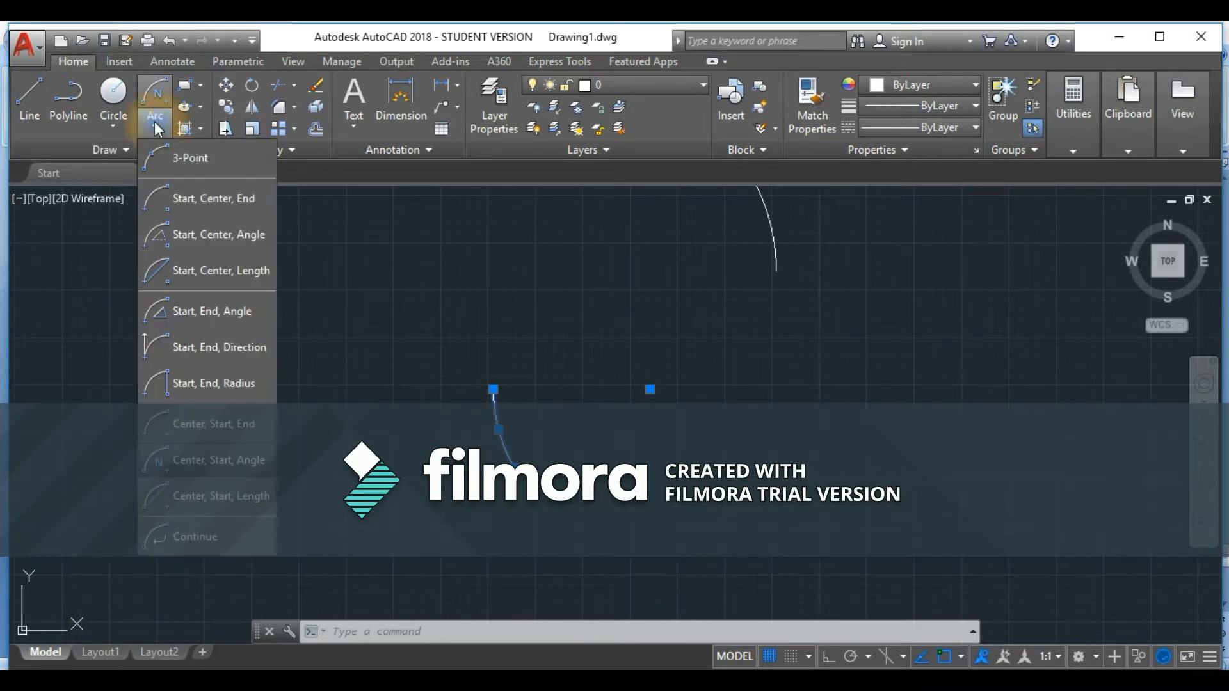
{"action": "left_click", "coordinate": [201, 537]}
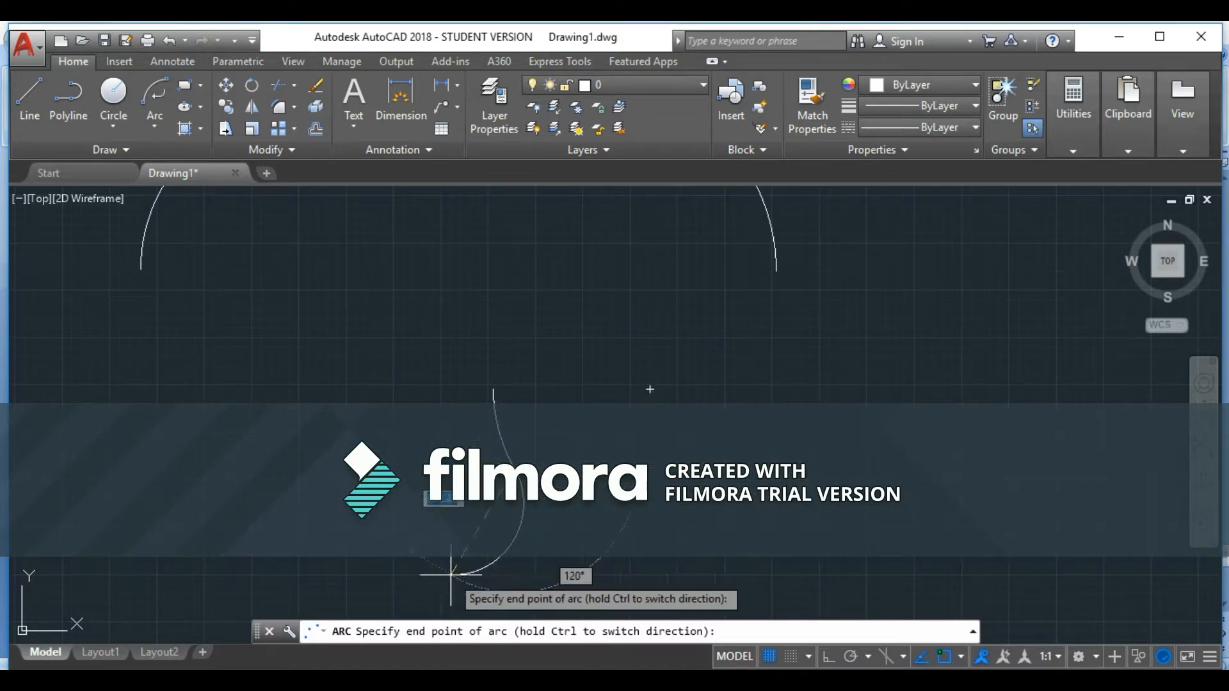
{"action": "left_click", "coordinate": [366, 578]}
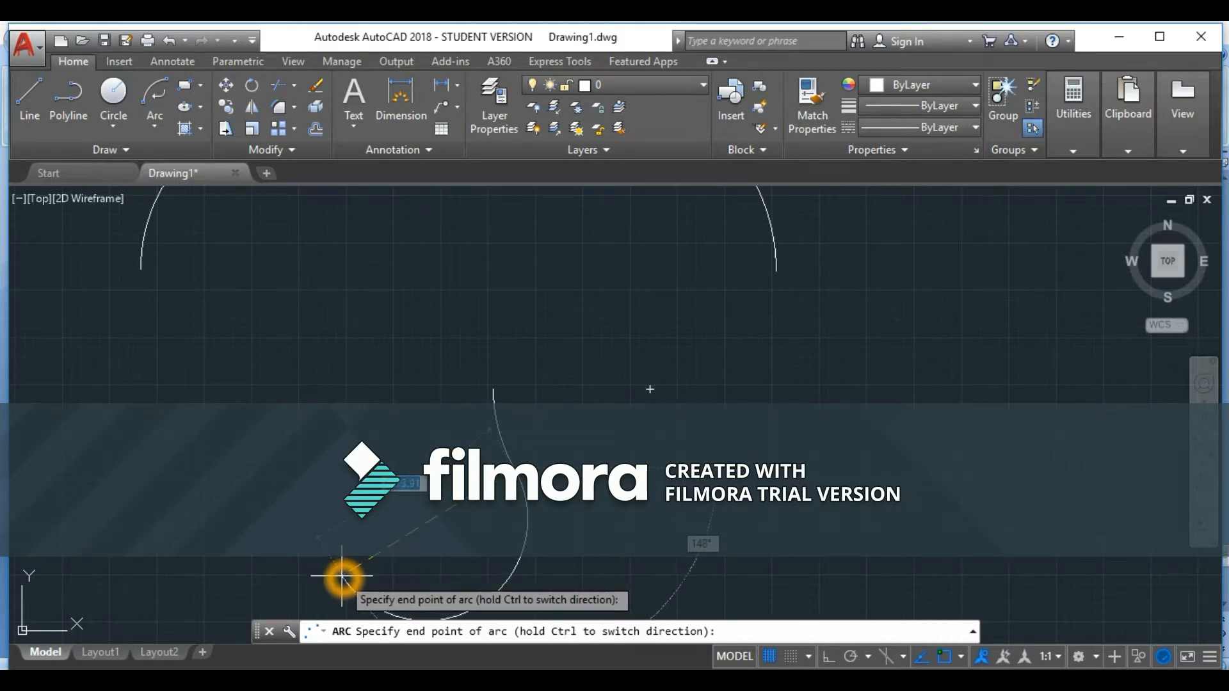
{"action": "middle_click_drag", "start_coordinate": [331, 572], "coordinate": [281, 442]}
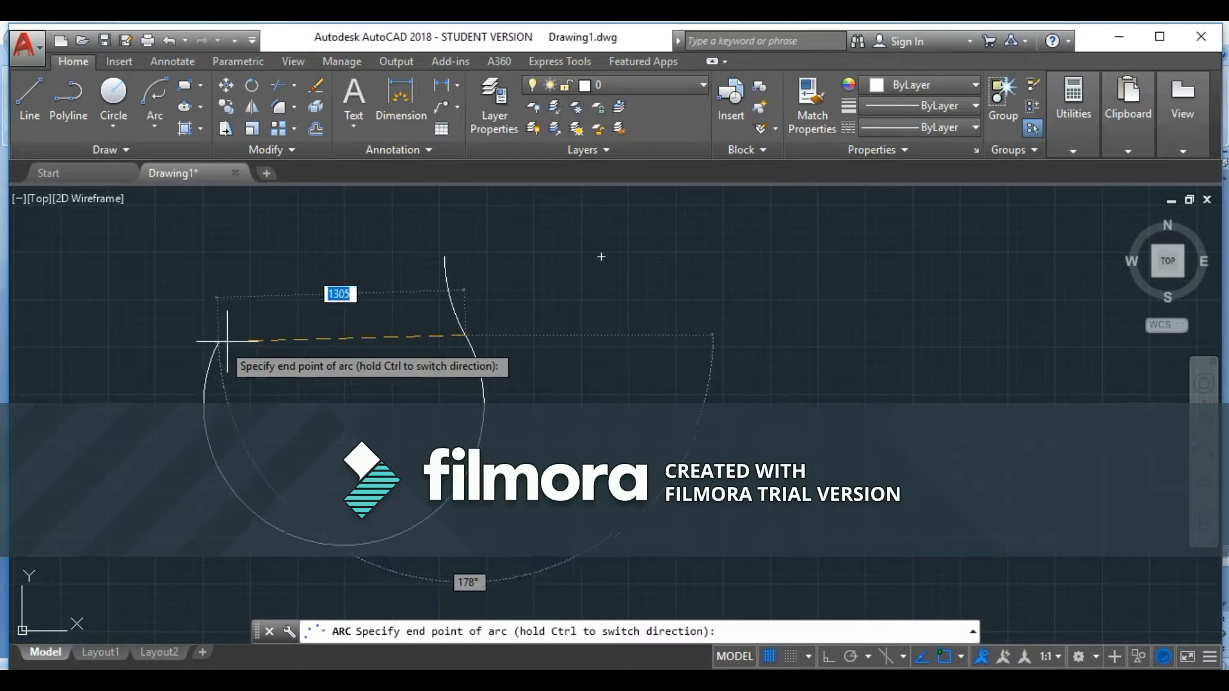
{"action": "left_click", "coordinate": [465, 335]}
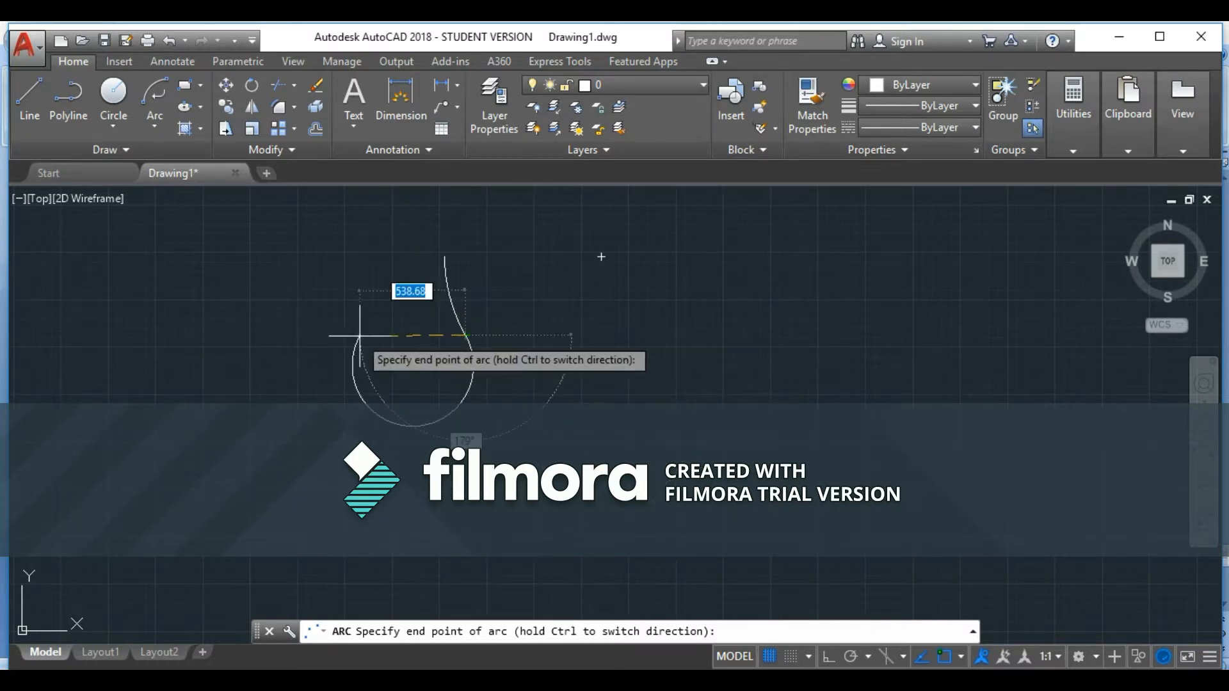
{"action": "left_click", "coordinate": [255, 337]}
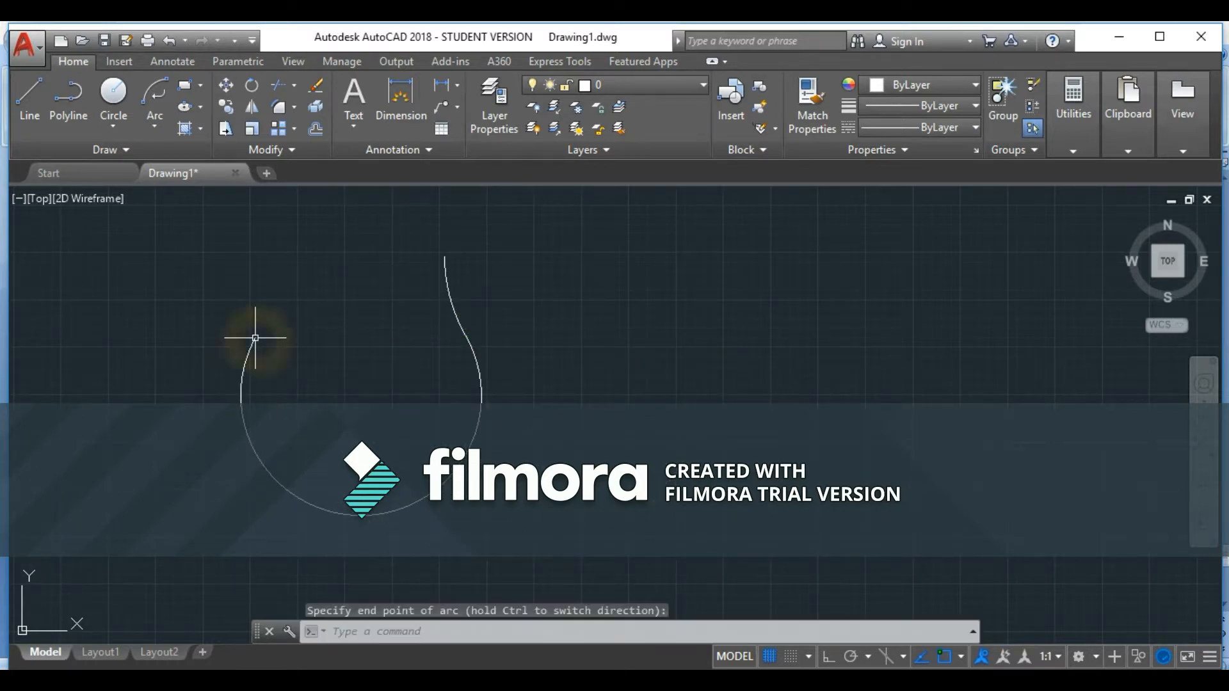
Draw a short Continue arc upward from the large arc's left end, forming the start of the flask shape's neck.
{"action": "left_click", "coordinate": [154, 124]}
{"action": "left_click", "coordinate": [181, 535]}
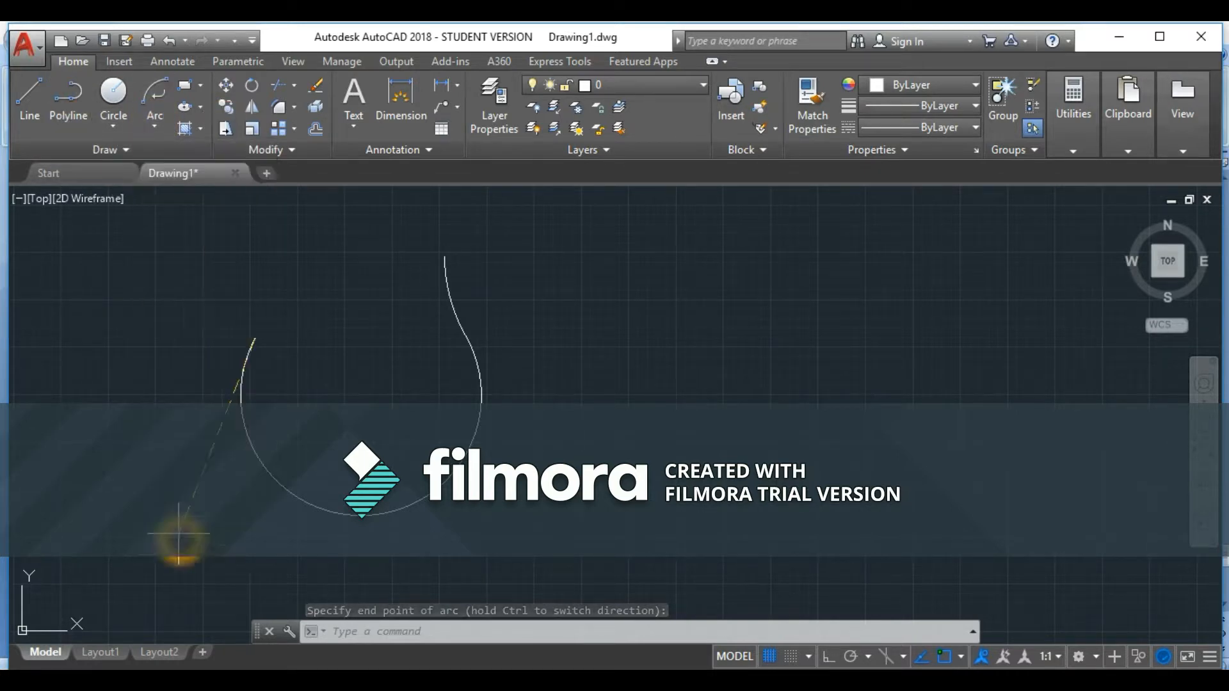
{"action": "left_click", "coordinate": [240, 250]}
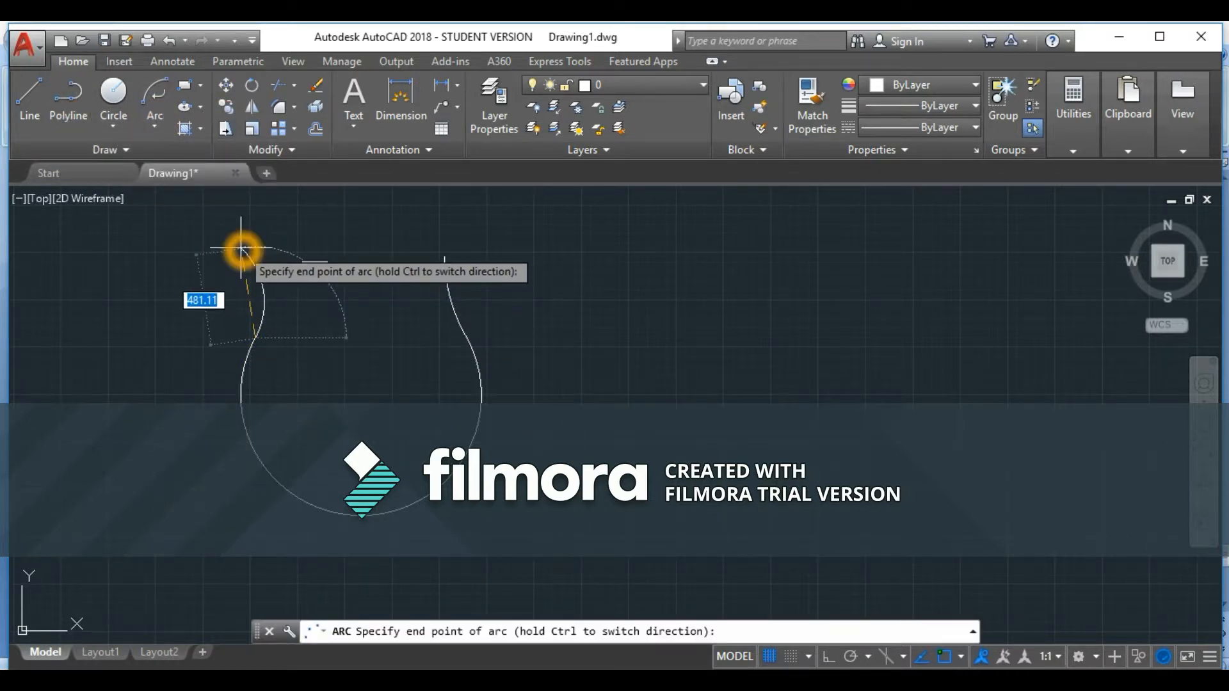
{"action": "left_click", "coordinate": [241, 266]}
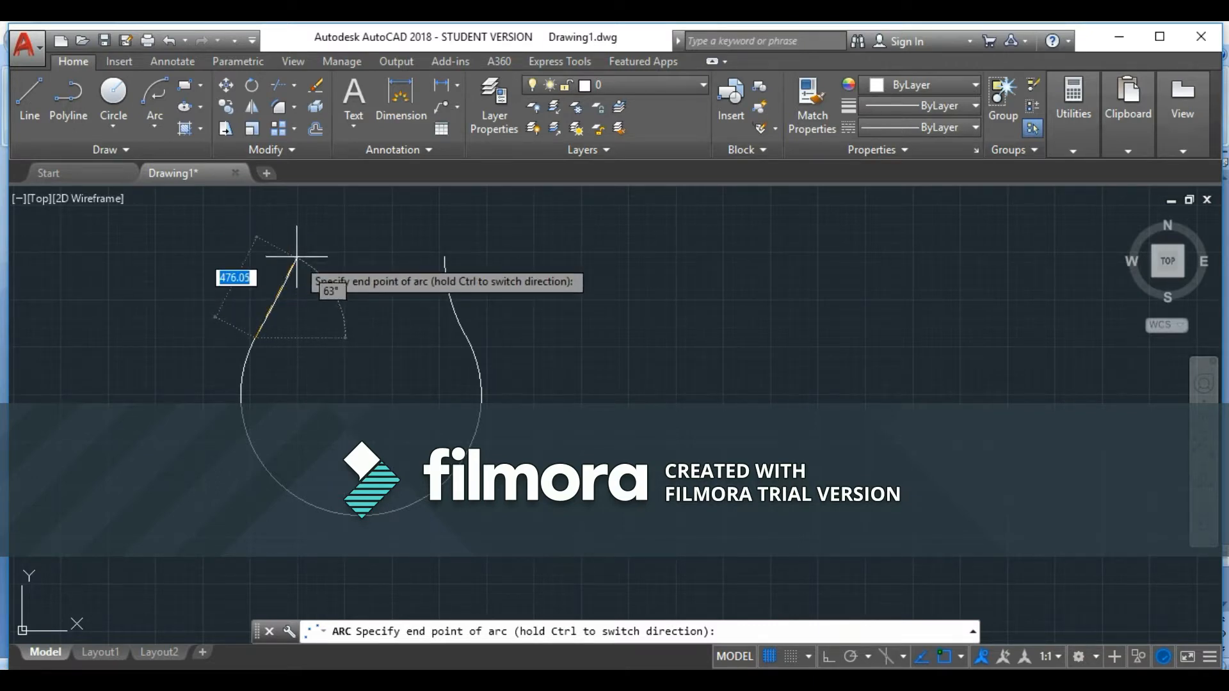
{"action": "left_click", "coordinate": [262, 301]}
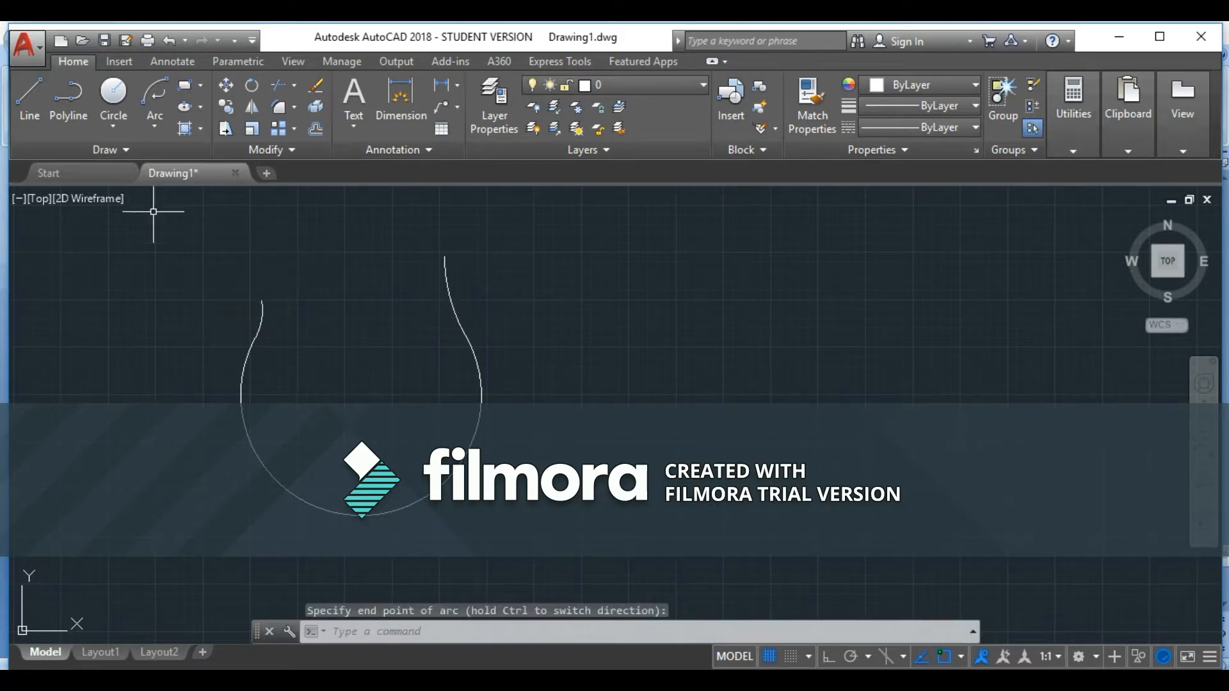
Extend the left side of the neck with another Continue arc ending level with the top of the right side.
{"action": "left_click", "coordinate": [160, 128]}
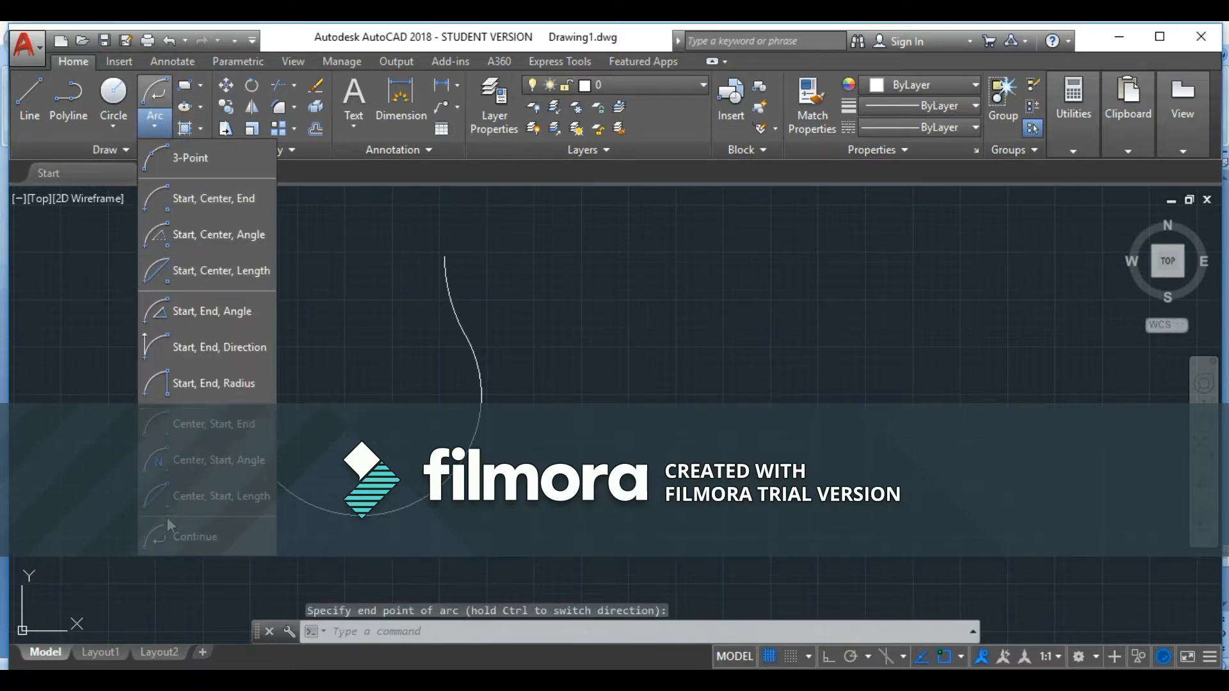
{"action": "left_click", "coordinate": [182, 533]}
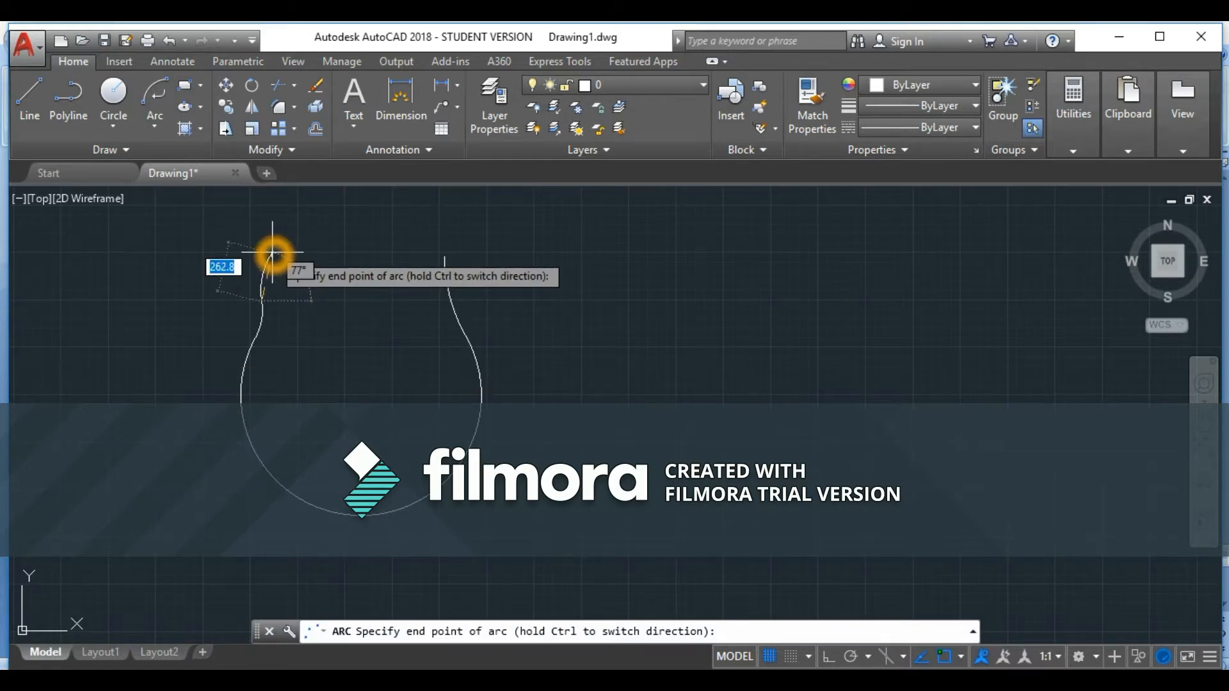
{"action": "left_click", "coordinate": [266, 259]}
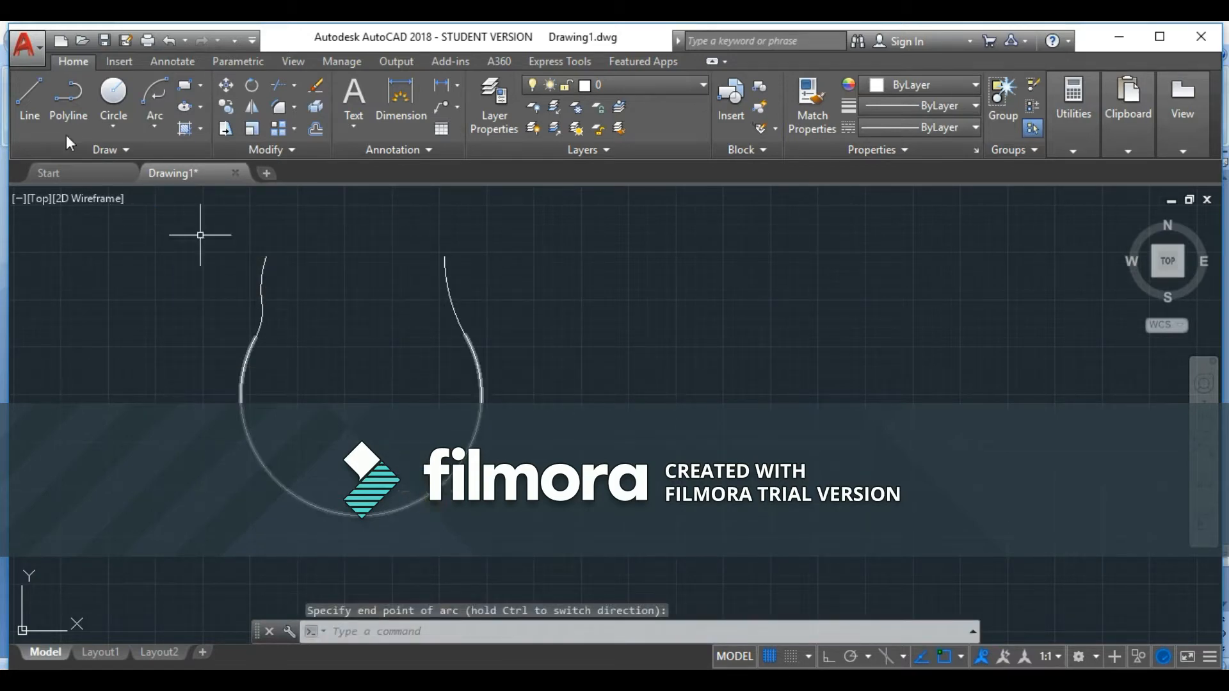
{"action": "left_click", "coordinate": [155, 126]}
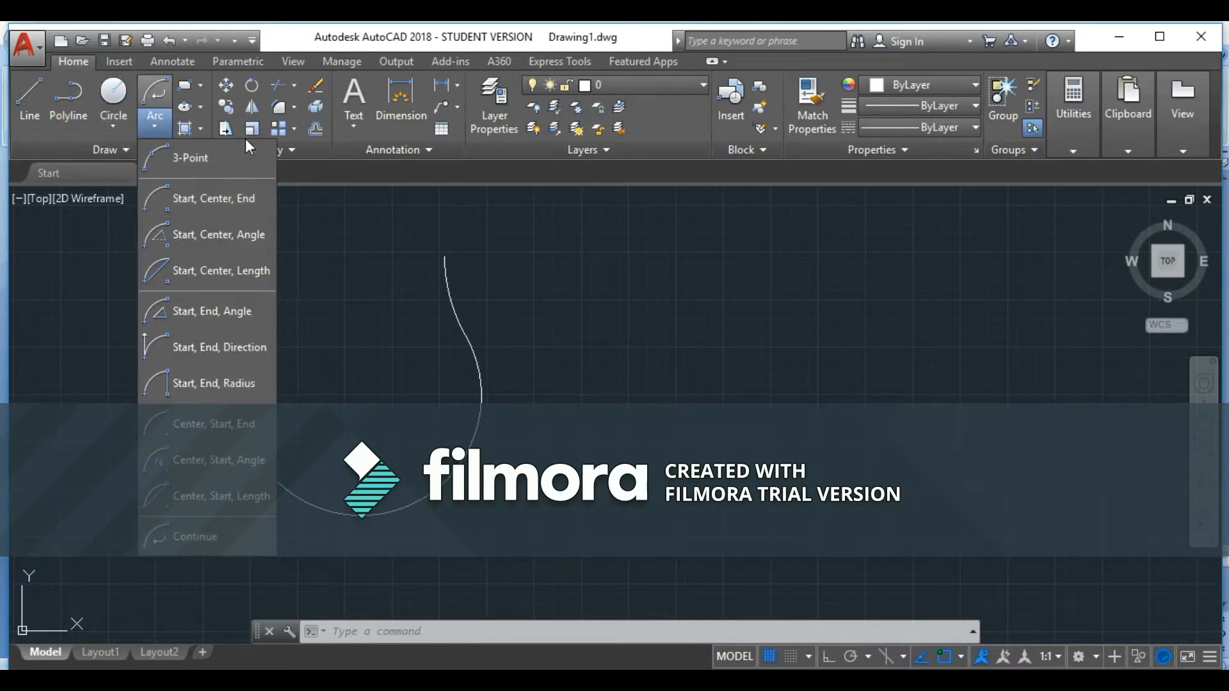
{"action": "left_click", "coordinate": [205, 108]}
{"action": "left_click", "coordinate": [202, 105]}
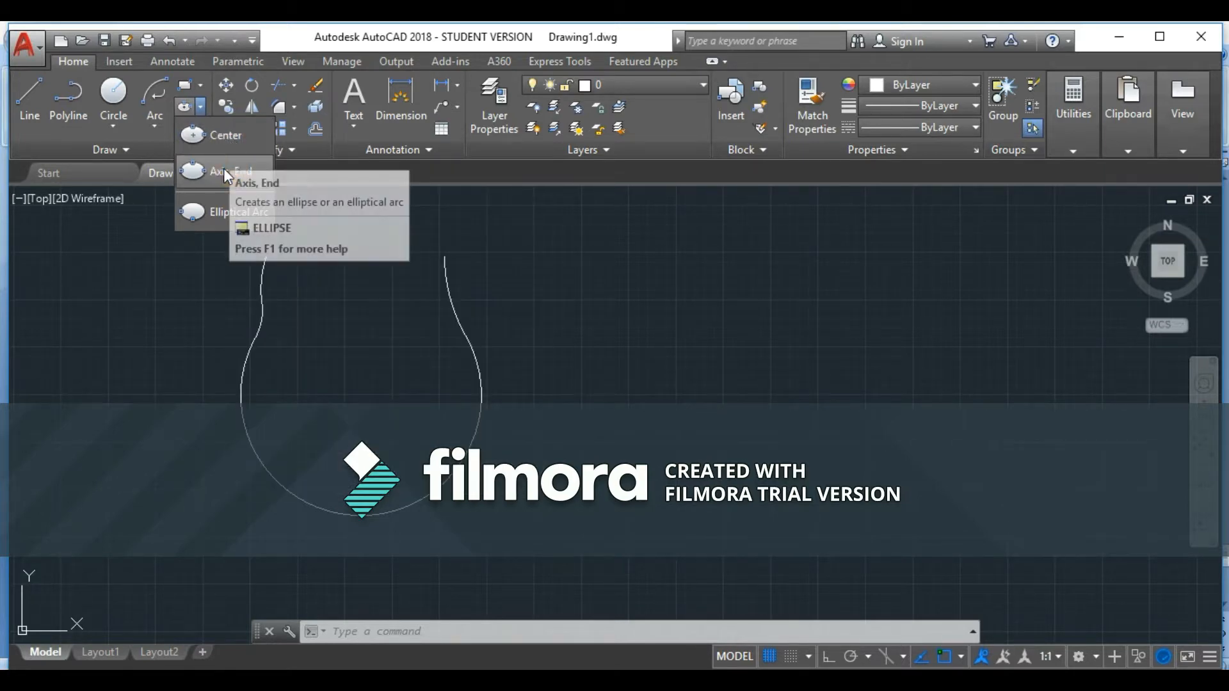
Draw a vertical line to the right of the flask shape with ortho on.
{"action": "left_click", "coordinate": [26, 99]}
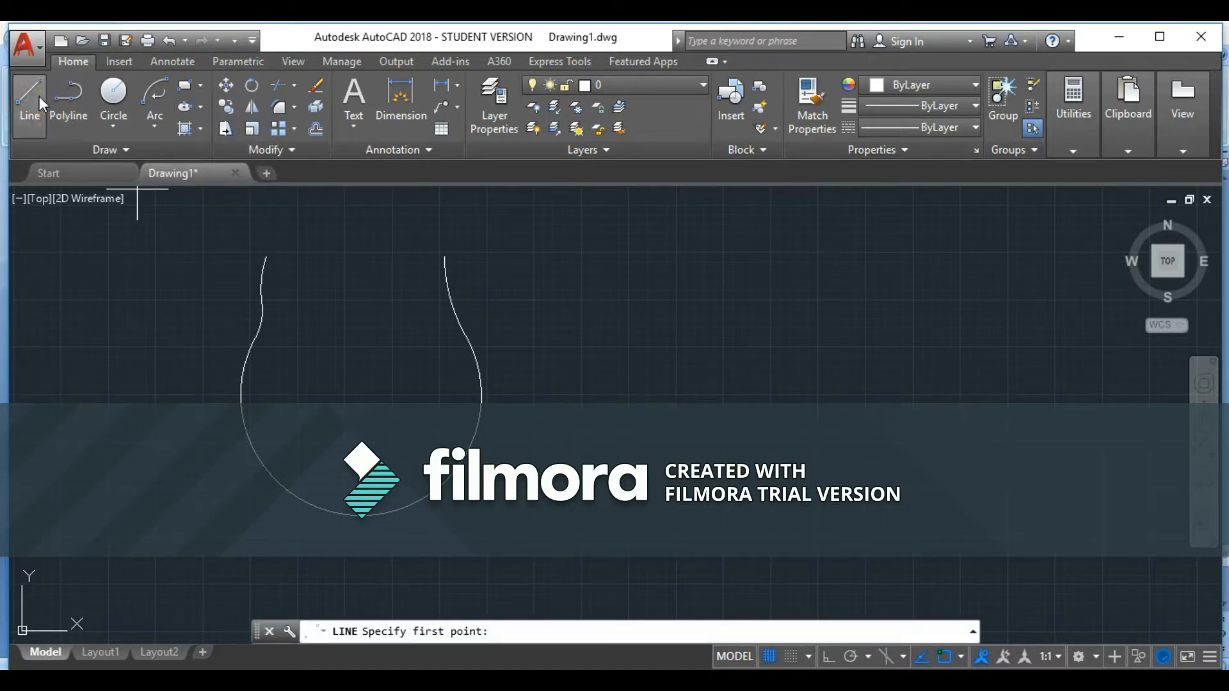
{"action": "left_click", "coordinate": [765, 256]}
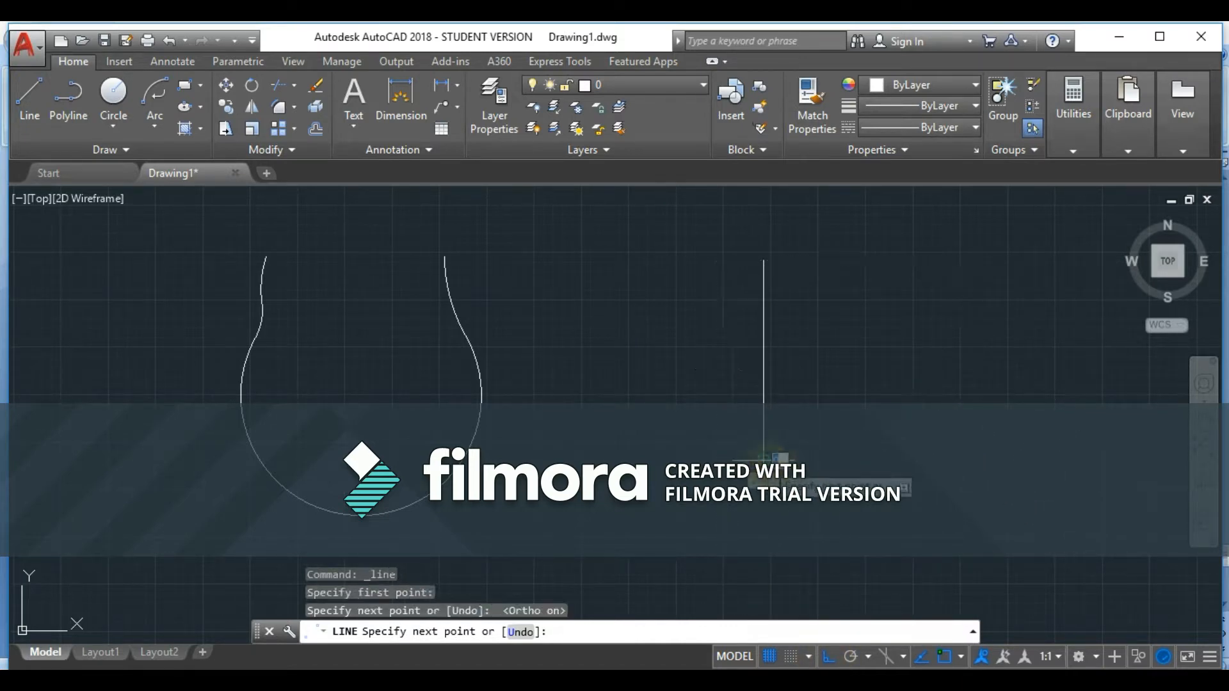
{"action": "key", "text": "Escape"}
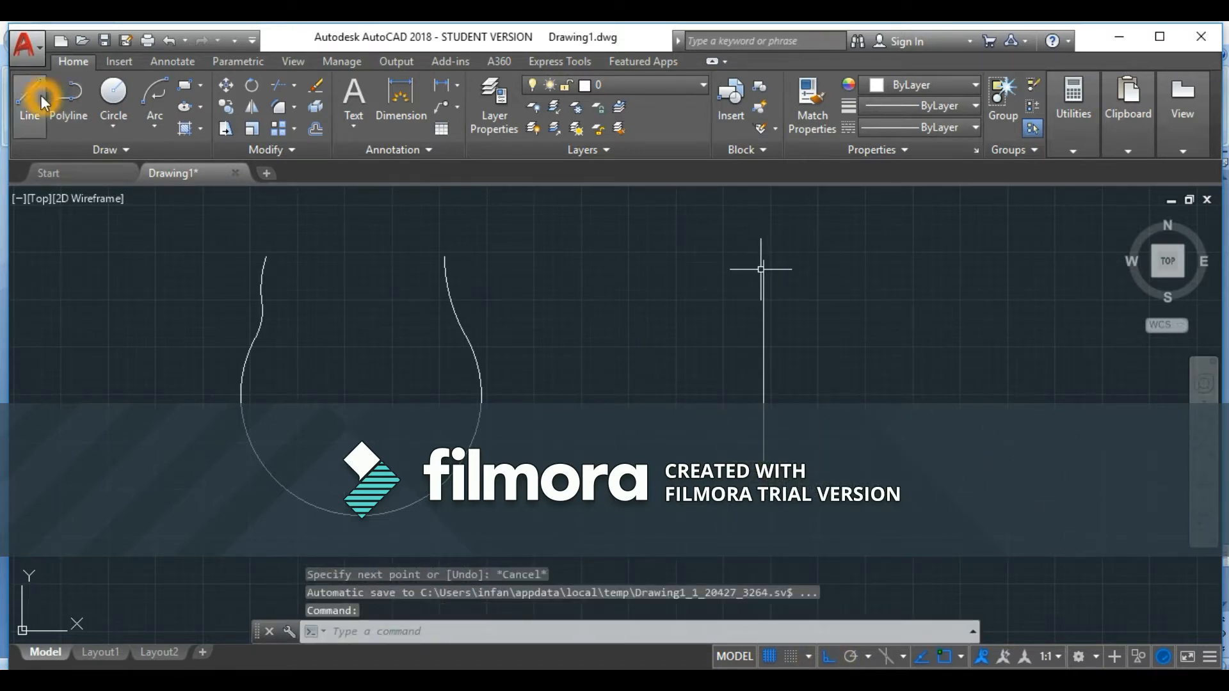
Draw a horizontal line about 637 units long across the vertical line, and erase it.
{"action": "left_click", "coordinate": [41, 95]}
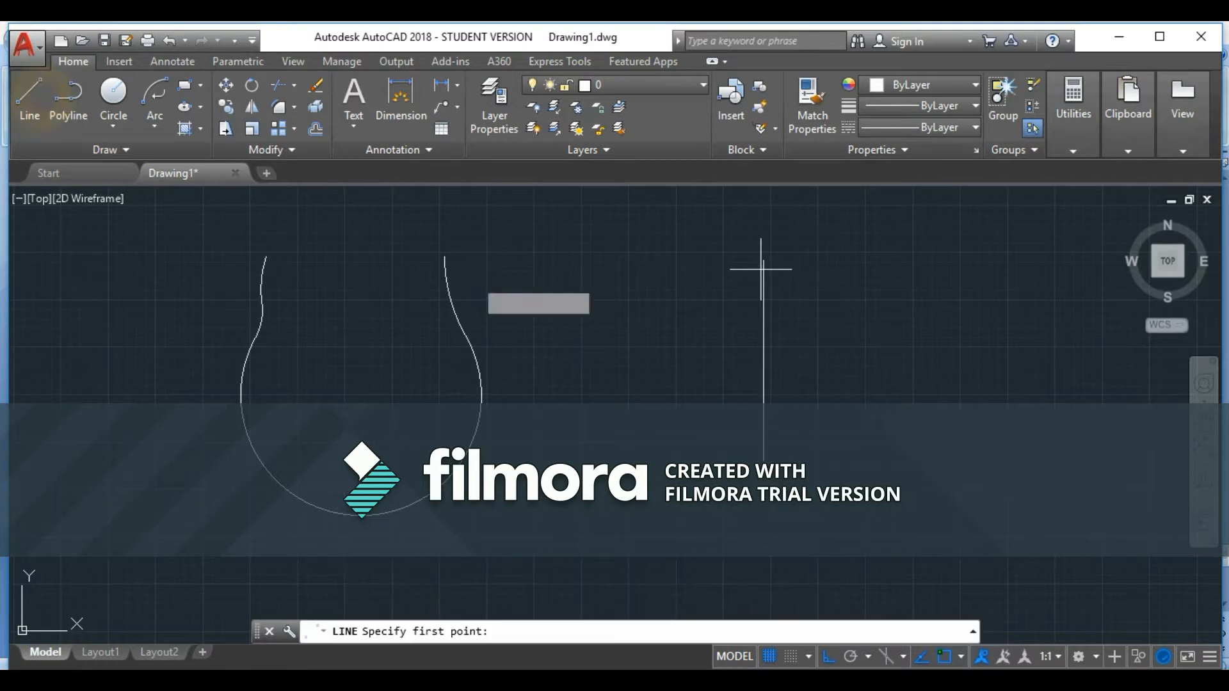
{"action": "left_click", "coordinate": [705, 362]}
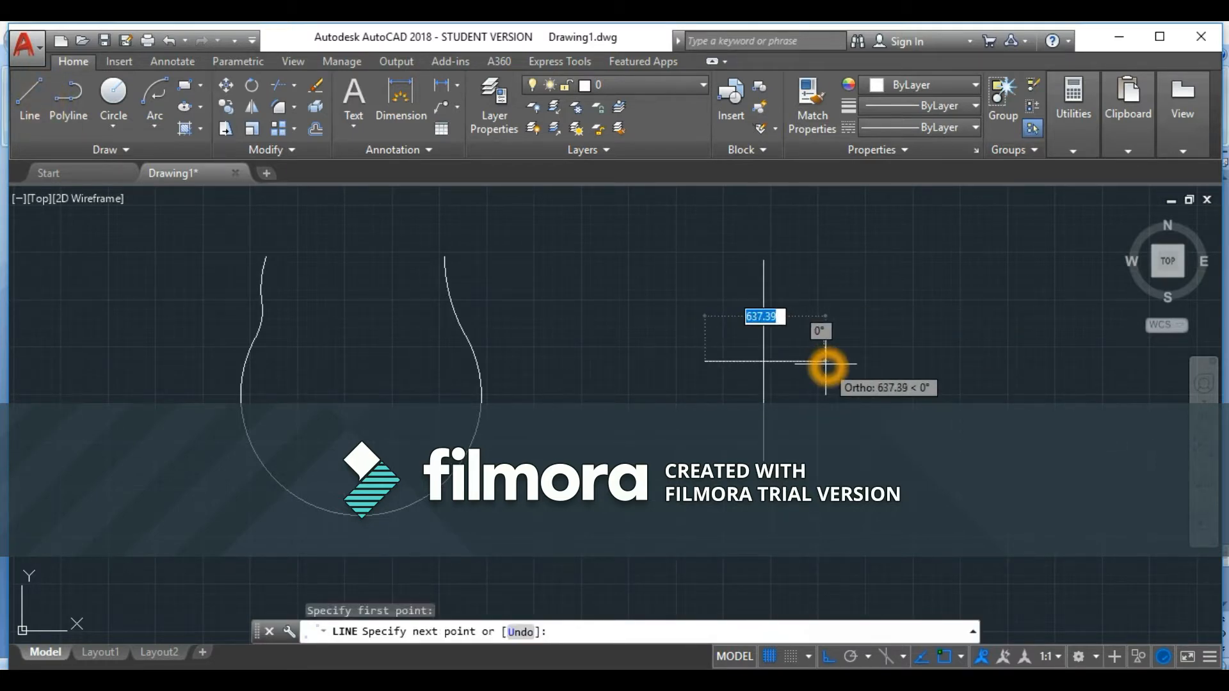
{"action": "key", "text": "Escape"}
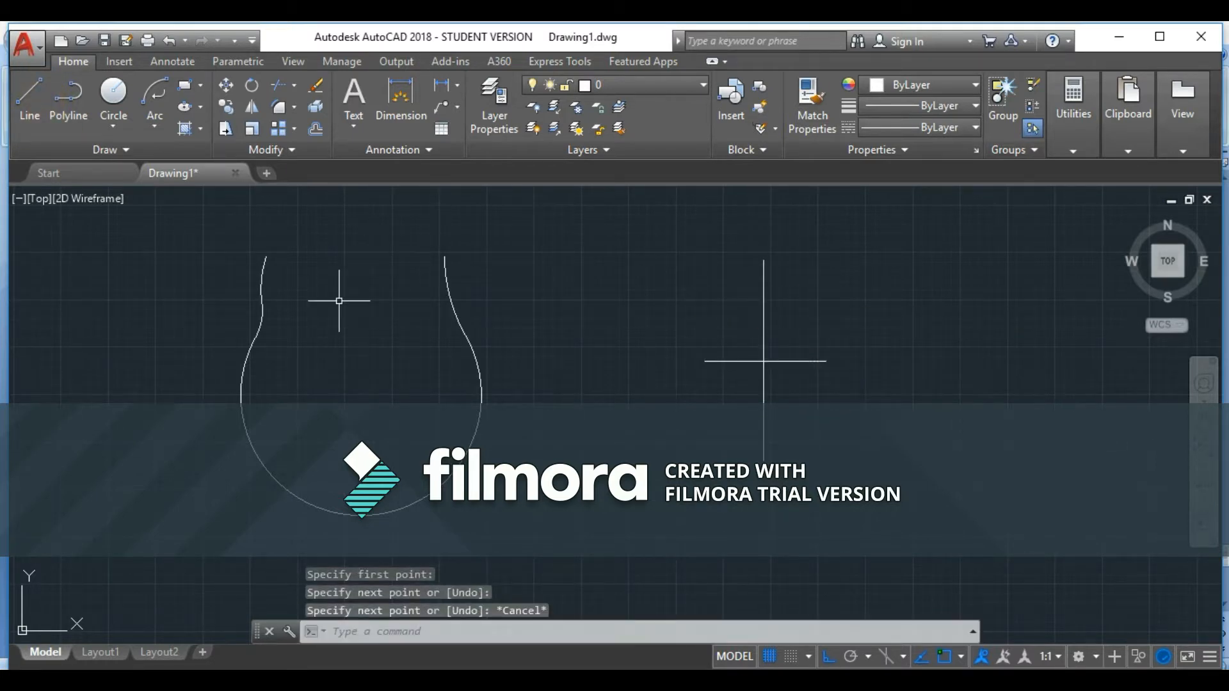
{"action": "key", "text": "Escape"}
{"action": "left_click", "coordinate": [730, 357]}
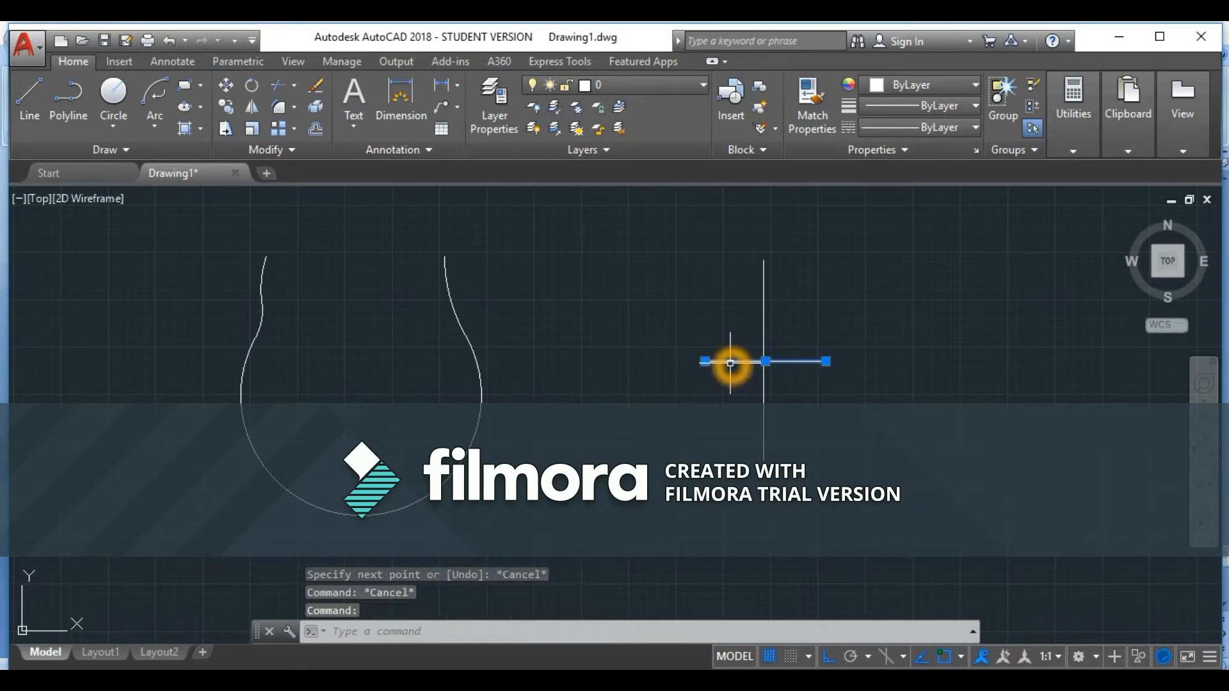
{"action": "key", "text": "Delete"}
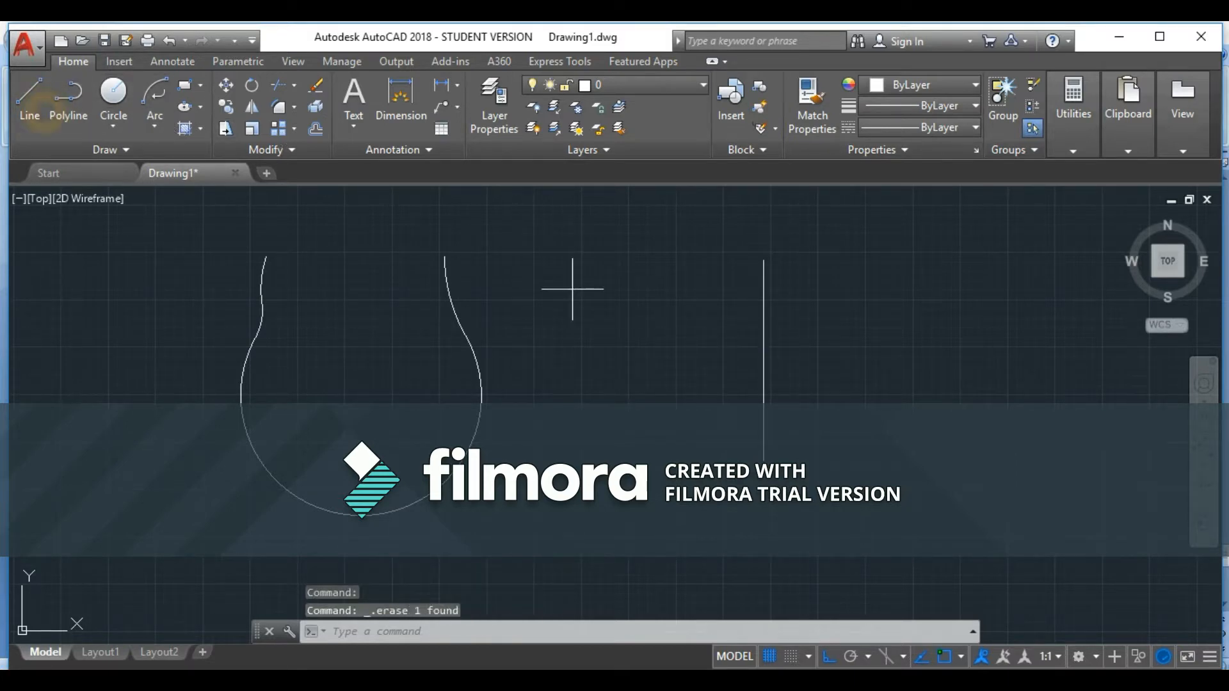
Draw a shorter horizontal line across the middle of the vertical line, extending to both sides of it.
{"action": "key", "text": "l"}
{"action": "key", "text": "Return"}
{"action": "left_click", "coordinate": [750, 373]}
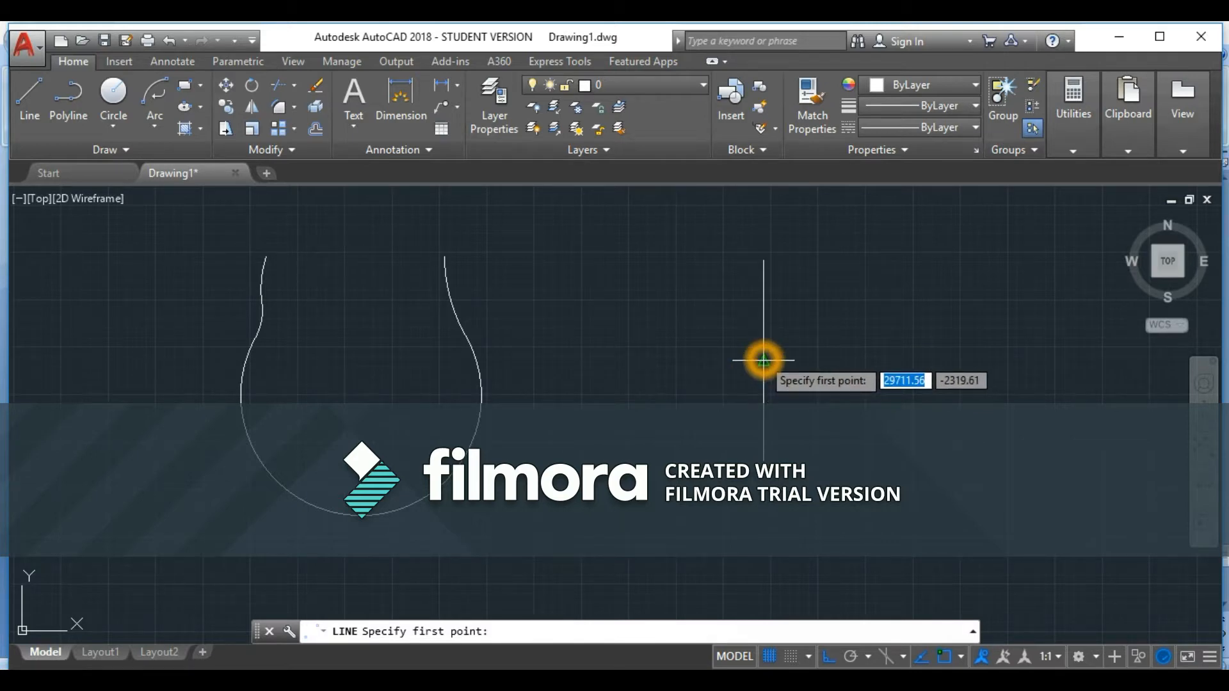
{"action": "left_click", "coordinate": [813, 360]}
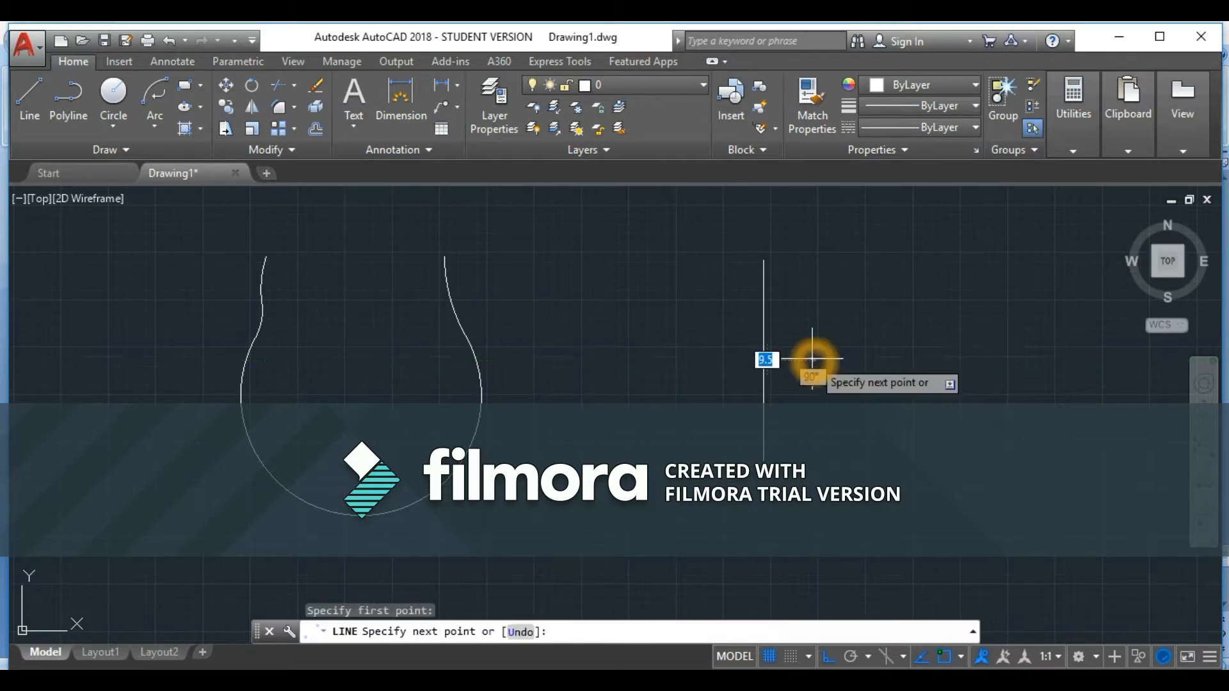
{"action": "left_click", "coordinate": [721, 360]}
{"action": "key", "text": "Escape"}
Move the horizontal line by its midpoint onto the vertical line so the two lines form a centered cross.
{"action": "left_click", "coordinate": [793, 362]}
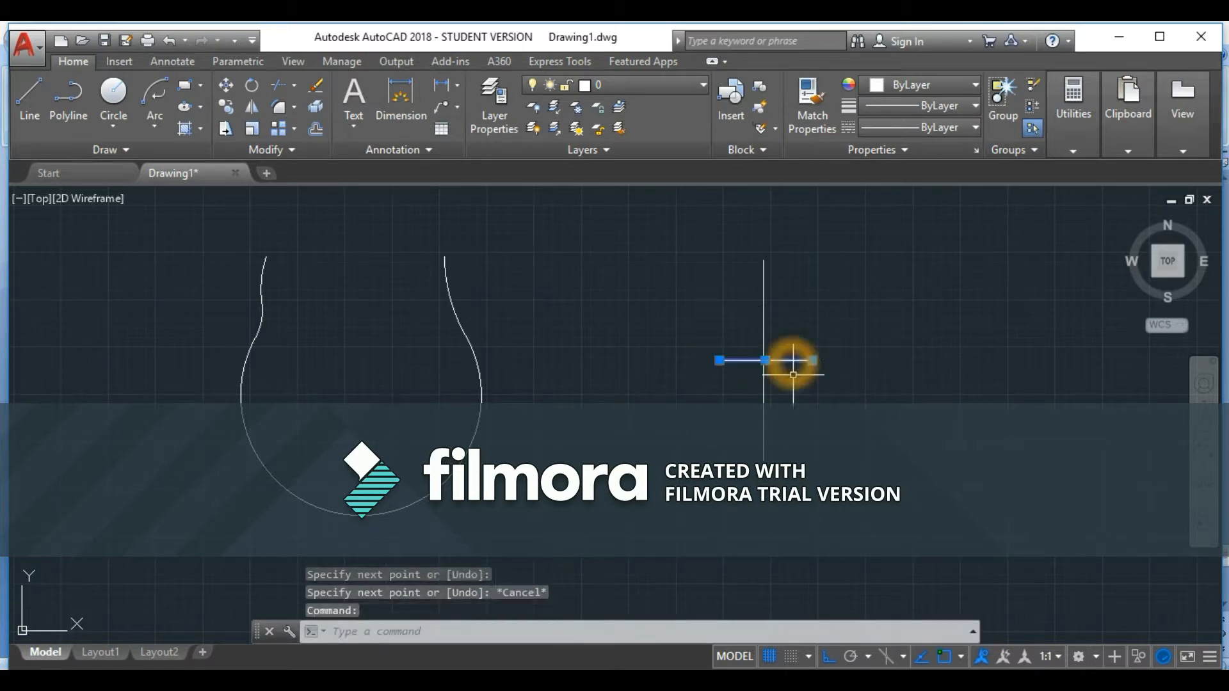
{"action": "scroll", "coordinate": [775, 362], "scroll_direction": "up", "scroll_amount": 12}
{"action": "scroll", "coordinate": [710, 356], "scroll_direction": "down", "scroll_amount": 4}
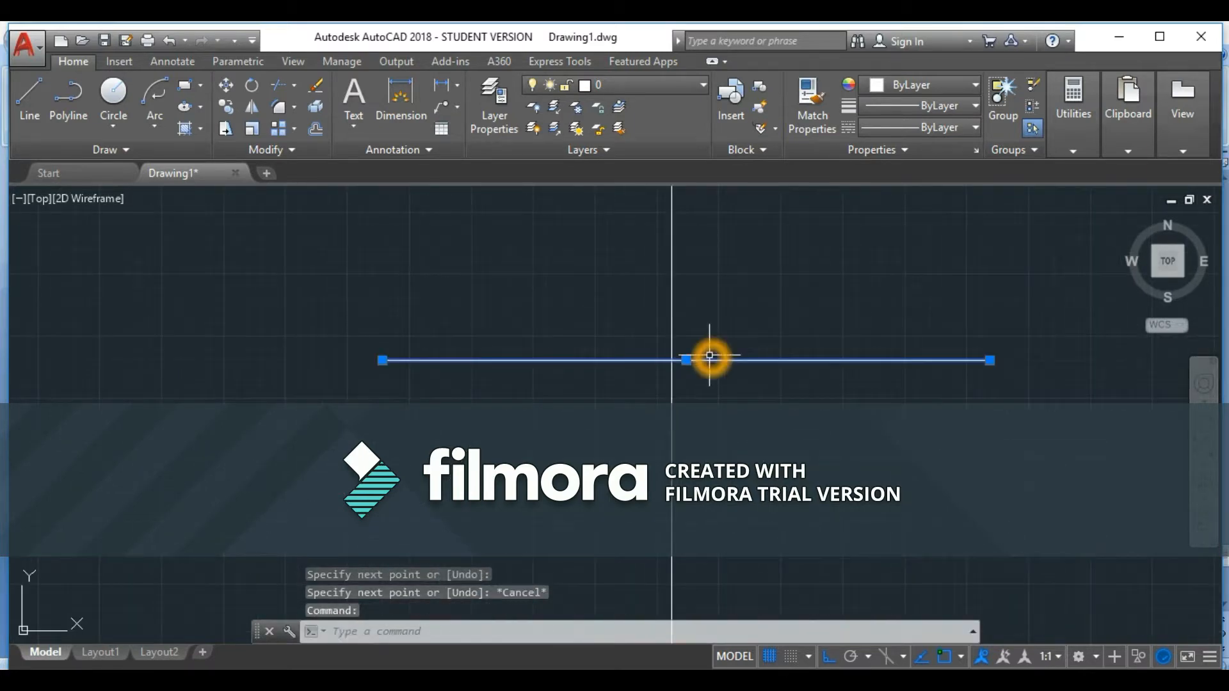
{"action": "type", "text": "m"}
{"action": "key", "text": "Return"}
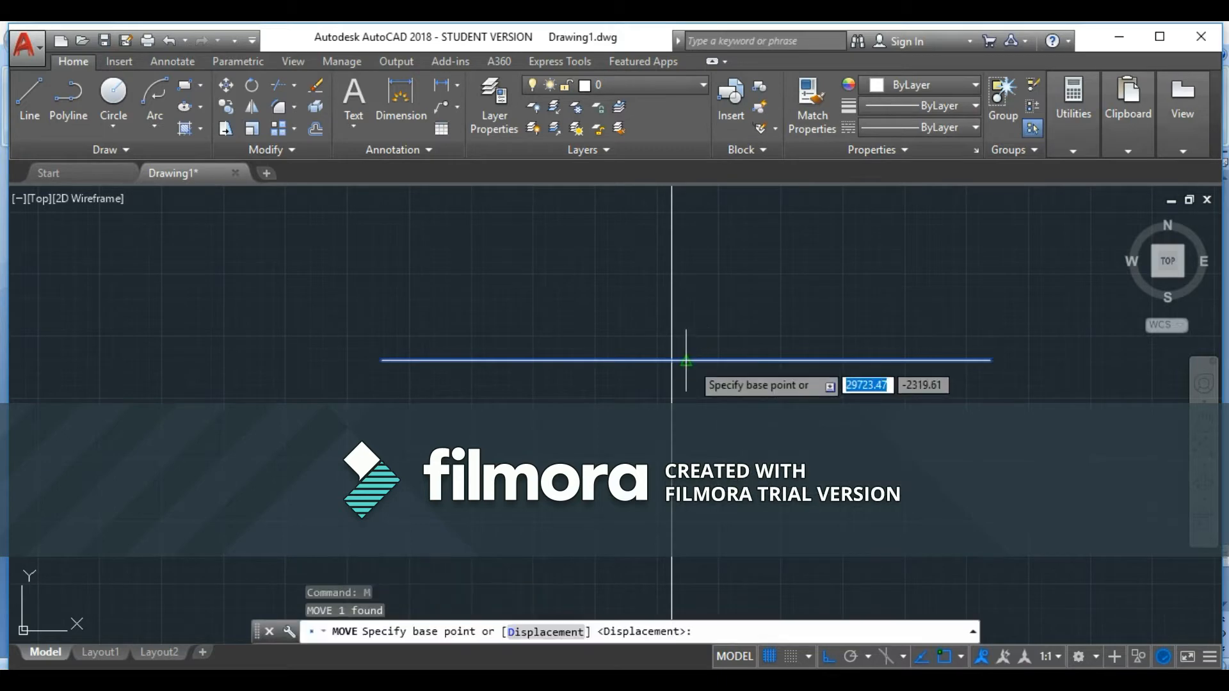
{"action": "left_click", "coordinate": [686, 360]}
{"action": "left_click", "coordinate": [673, 356]}
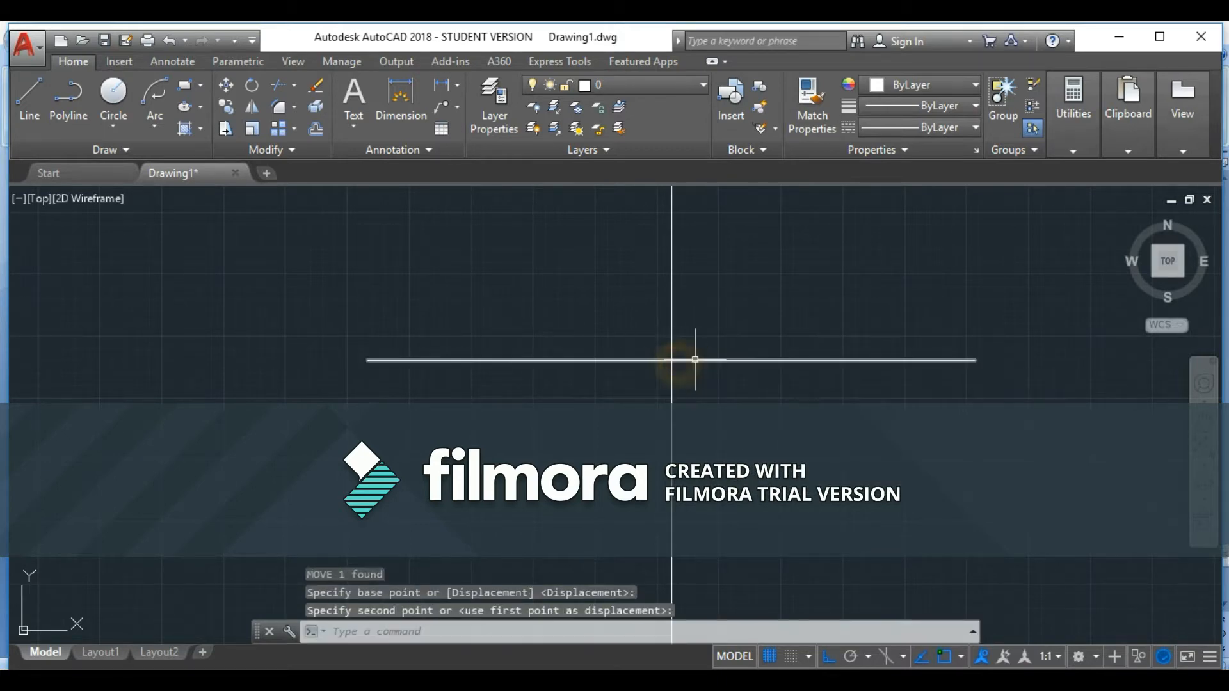
{"action": "scroll", "coordinate": [776, 386], "scroll_direction": "down", "scroll_amount": 7}
{"action": "middle_click_drag", "start_coordinate": [771, 431], "coordinate": [707, 436]}
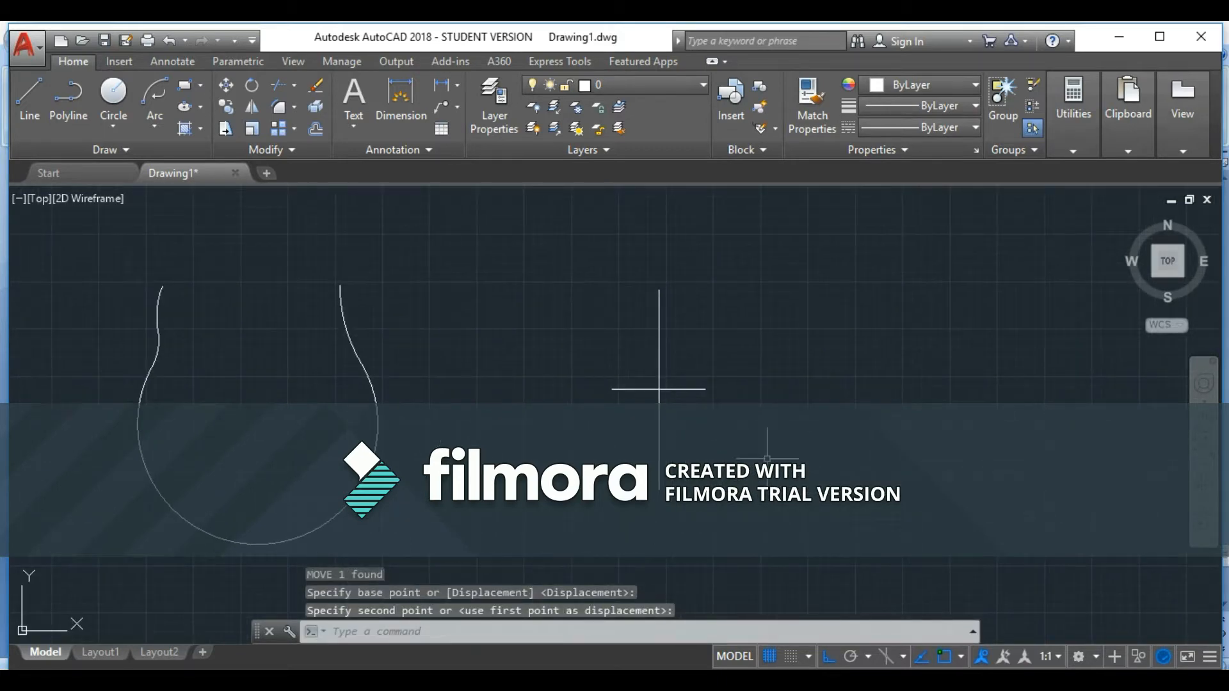
Draw a Center ellipse on the cross, centered at the intersection, with axis endpoints at the vertical line's upper end and the horizontal line's right end.
{"action": "left_click", "coordinate": [200, 108]}
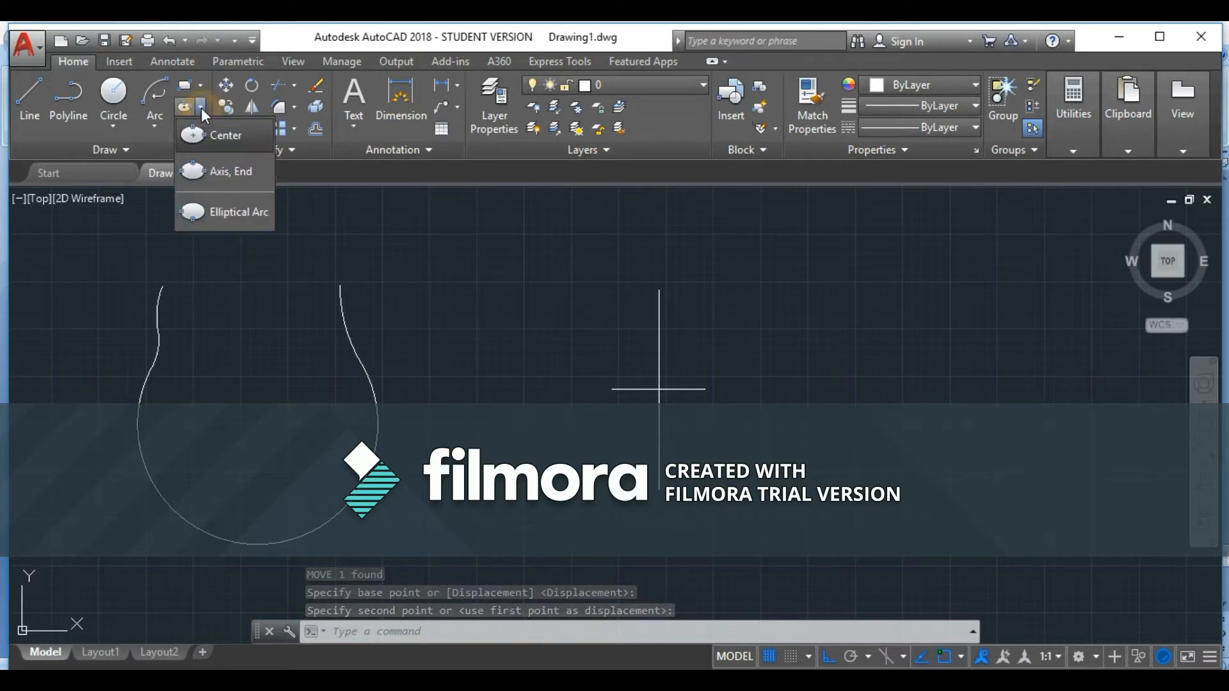
{"action": "left_click", "coordinate": [211, 136]}
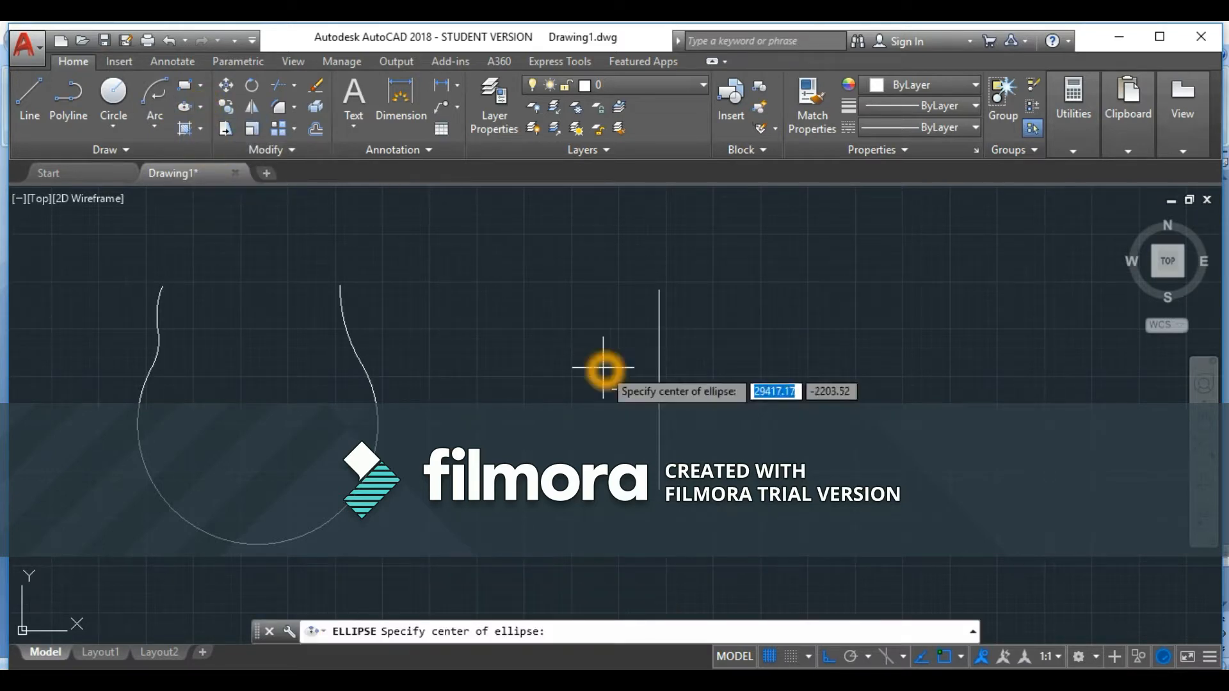
{"action": "left_click", "coordinate": [659, 389]}
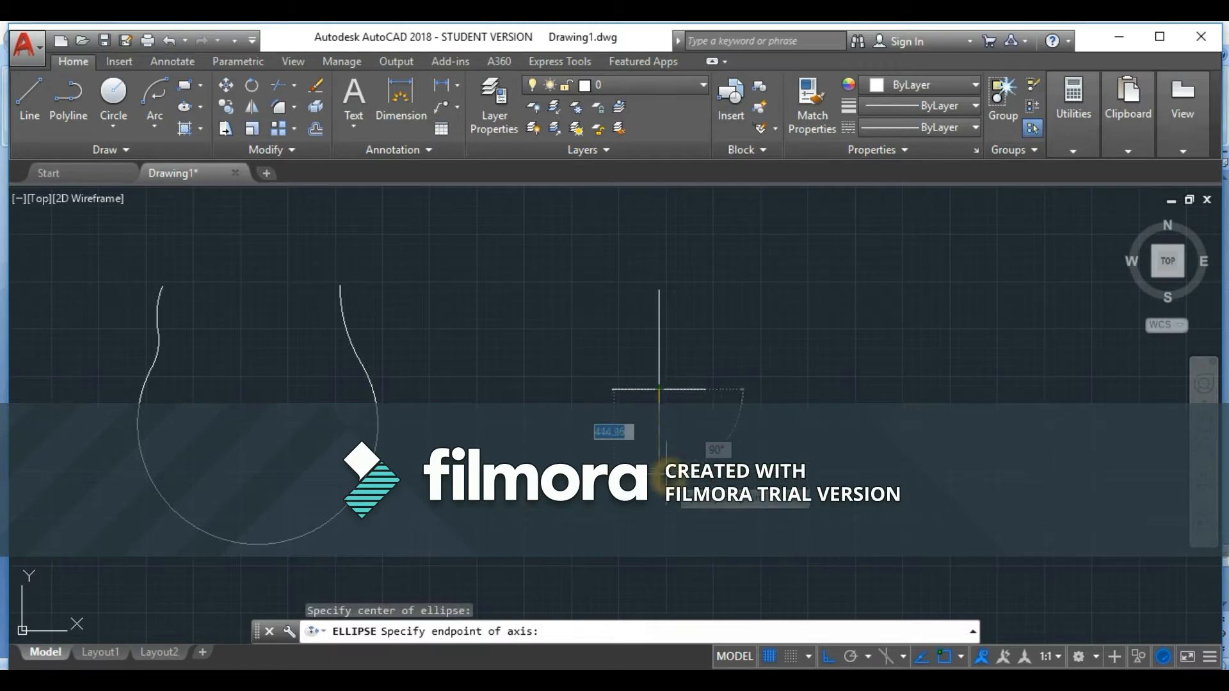
{"action": "left_click", "coordinate": [659, 291]}
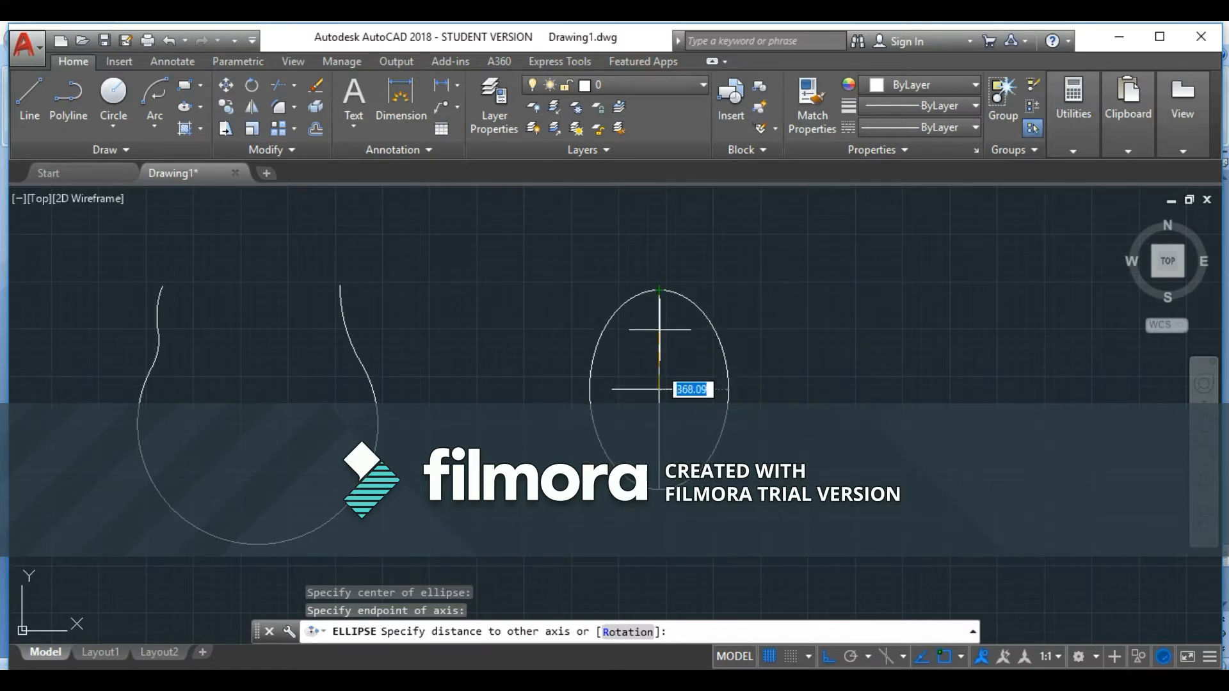
{"action": "left_click", "coordinate": [704, 390]}
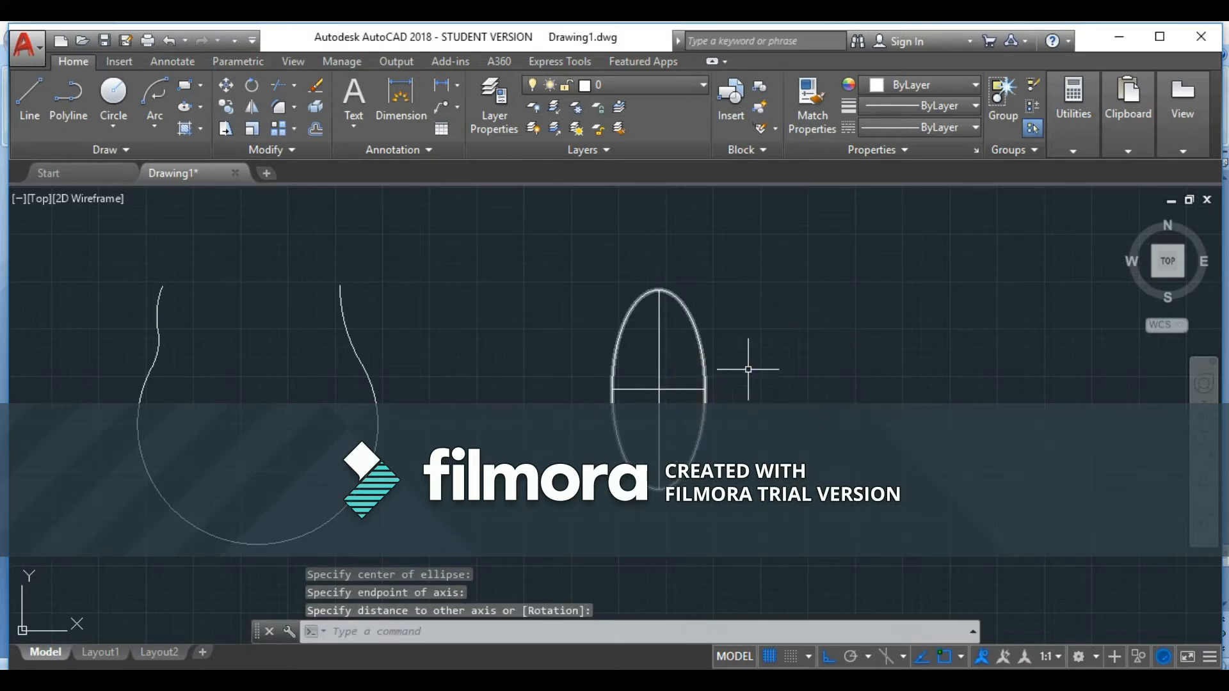
{"action": "mouse_move", "coordinate": [747, 365]}
{"action": "middle_mouse_down"}
{"action": "mouse_move", "coordinate": [757, 376]}
{"action": "mouse_move", "coordinate": [672, 339]}
{"action": "middle_mouse_up"}
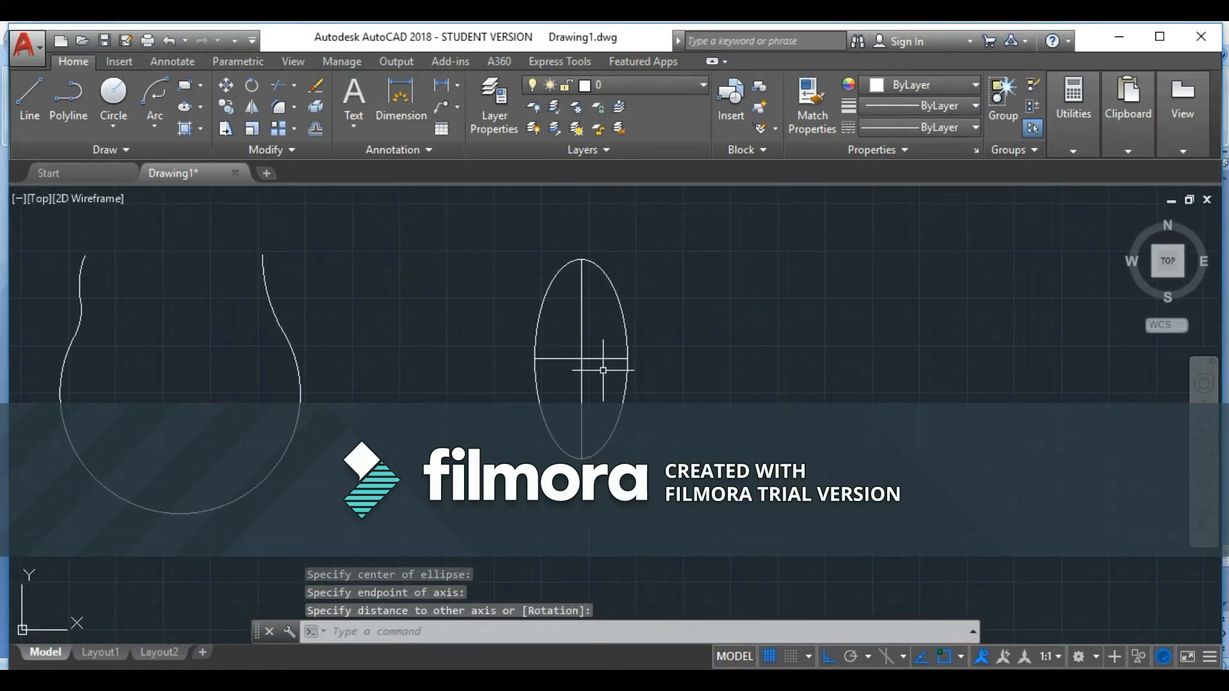
{"action": "left_click", "coordinate": [200, 106]}
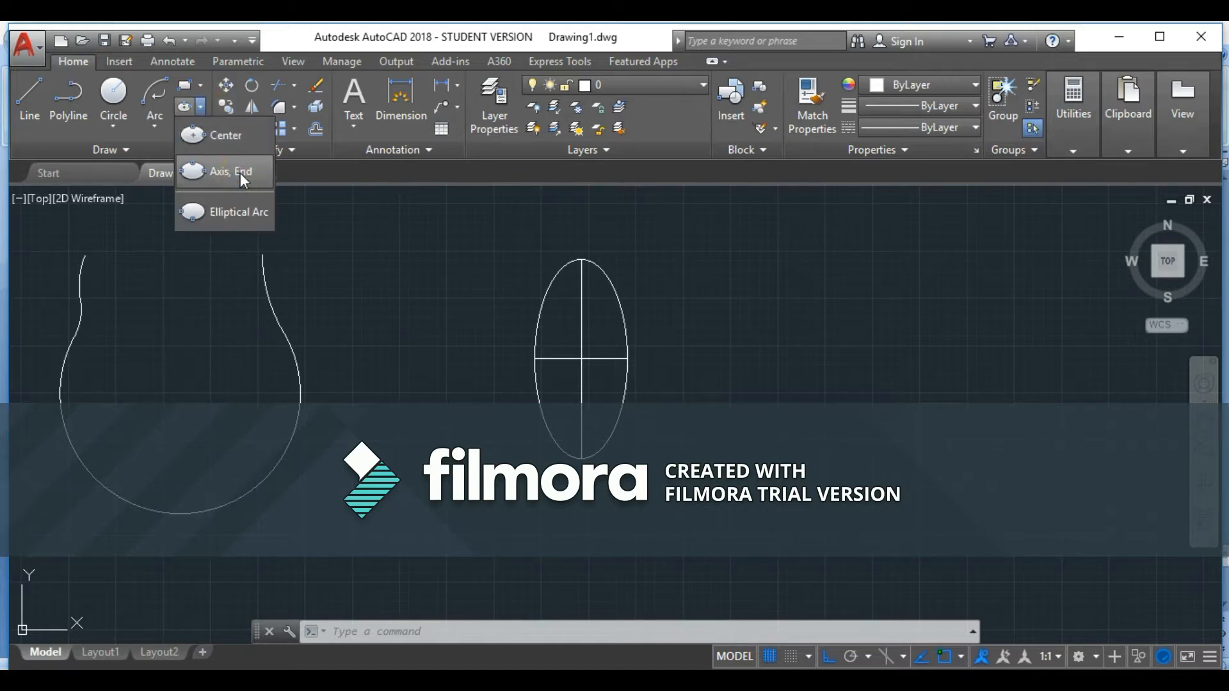
{"action": "left_click", "coordinate": [241, 172]}
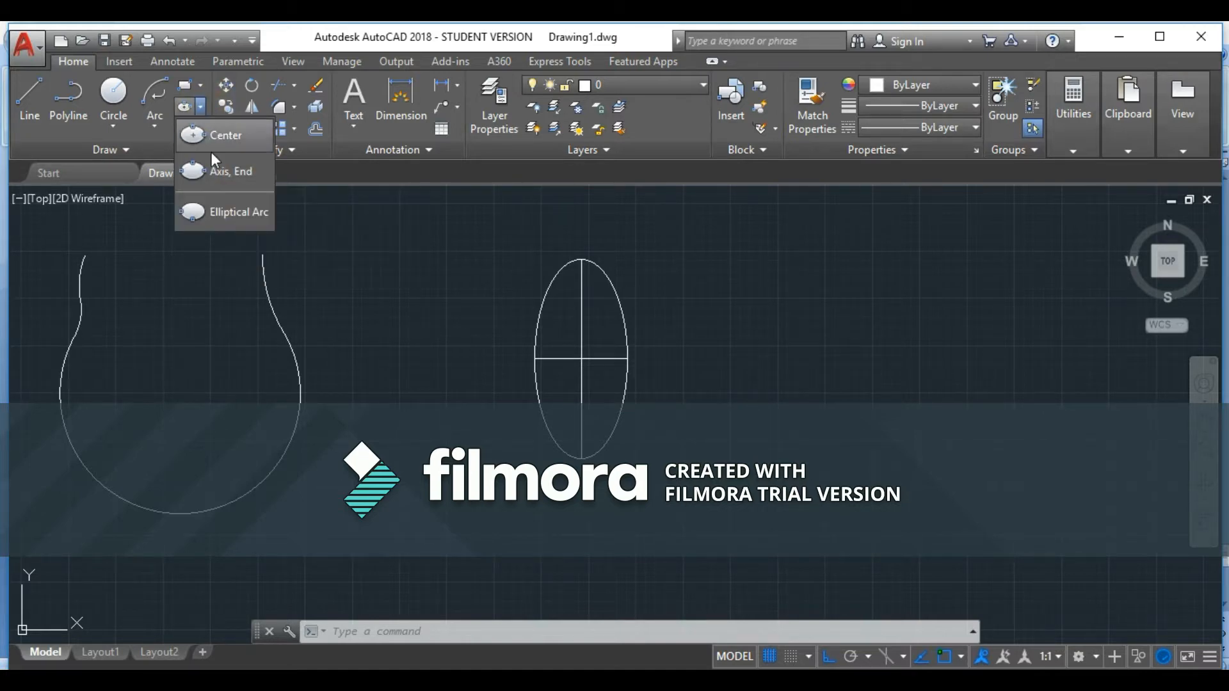
{"action": "left_click", "coordinate": [32, 96]}
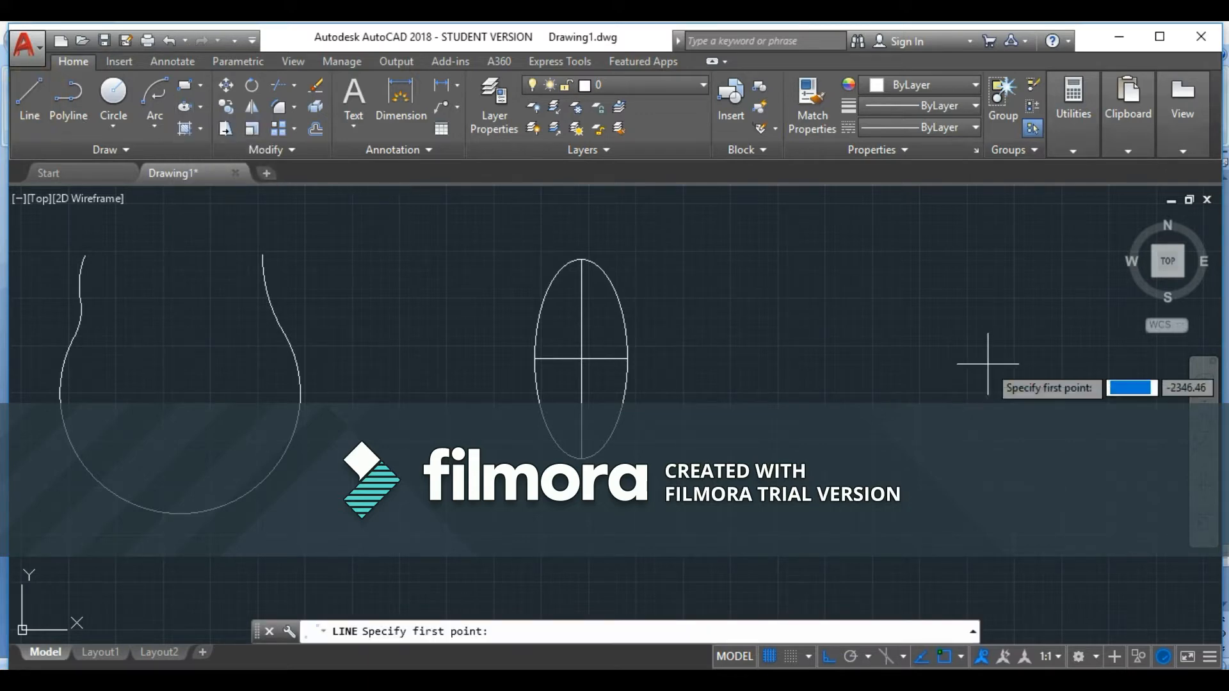
{"action": "key", "text": "Escape"}
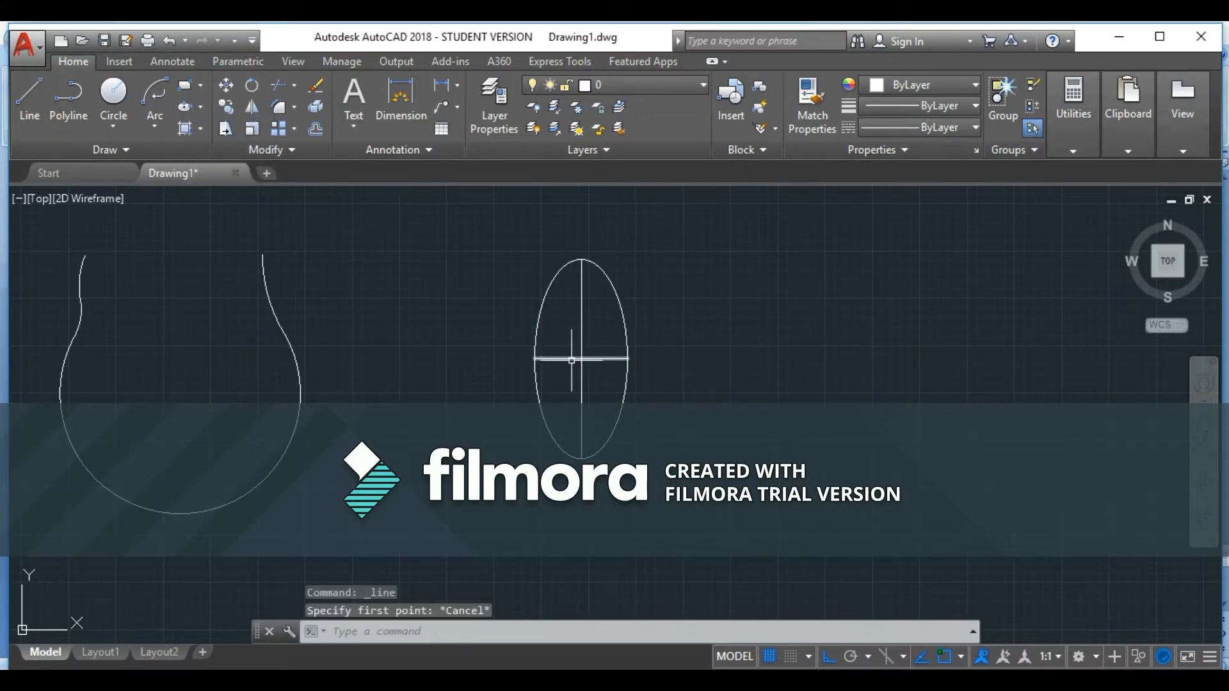
Copy the two crossing lines from their intersection to a spot directly right of the ellipse.
{"action": "left_click", "coordinate": [571, 360]}
{"action": "left_click", "coordinate": [582, 327]}
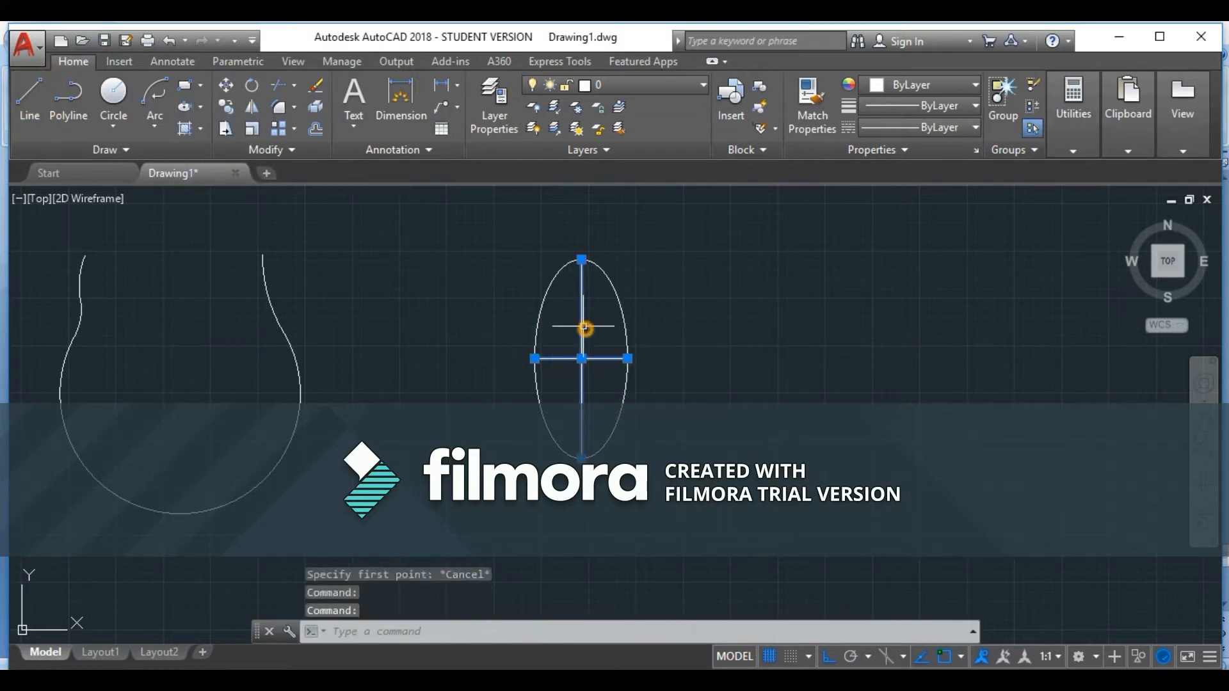
{"action": "left_click", "coordinate": [236, 102]}
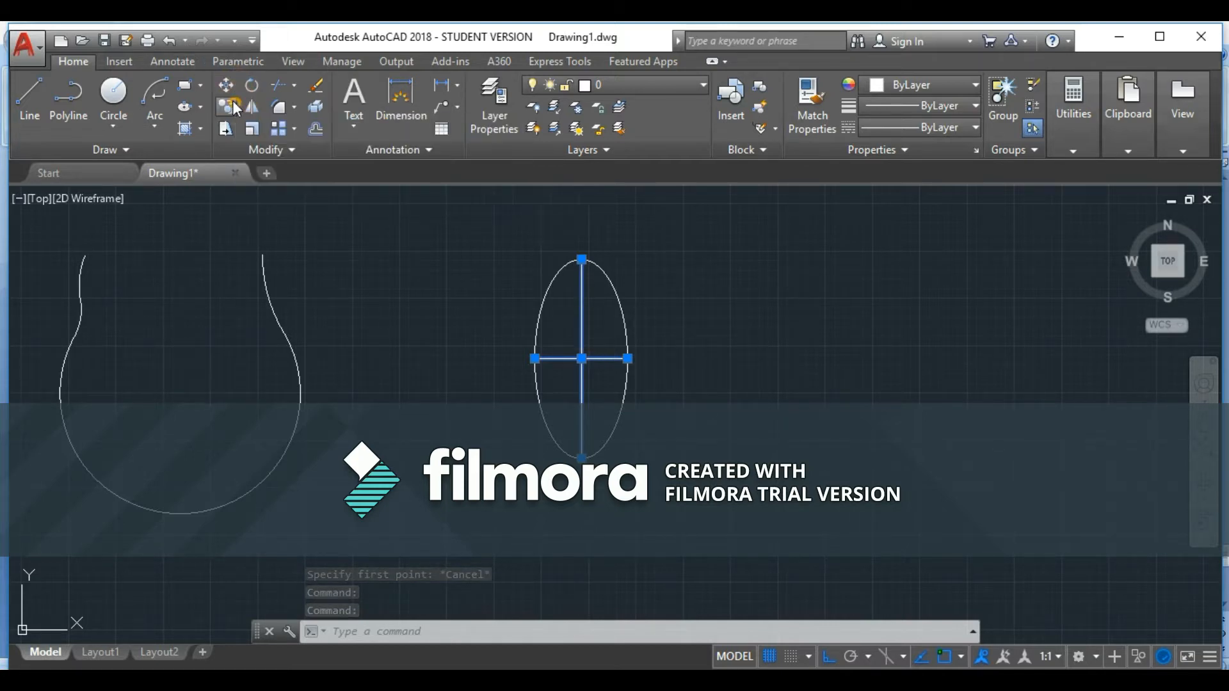
{"action": "left_click", "coordinate": [582, 359]}
{"action": "left_click", "coordinate": [814, 359]}
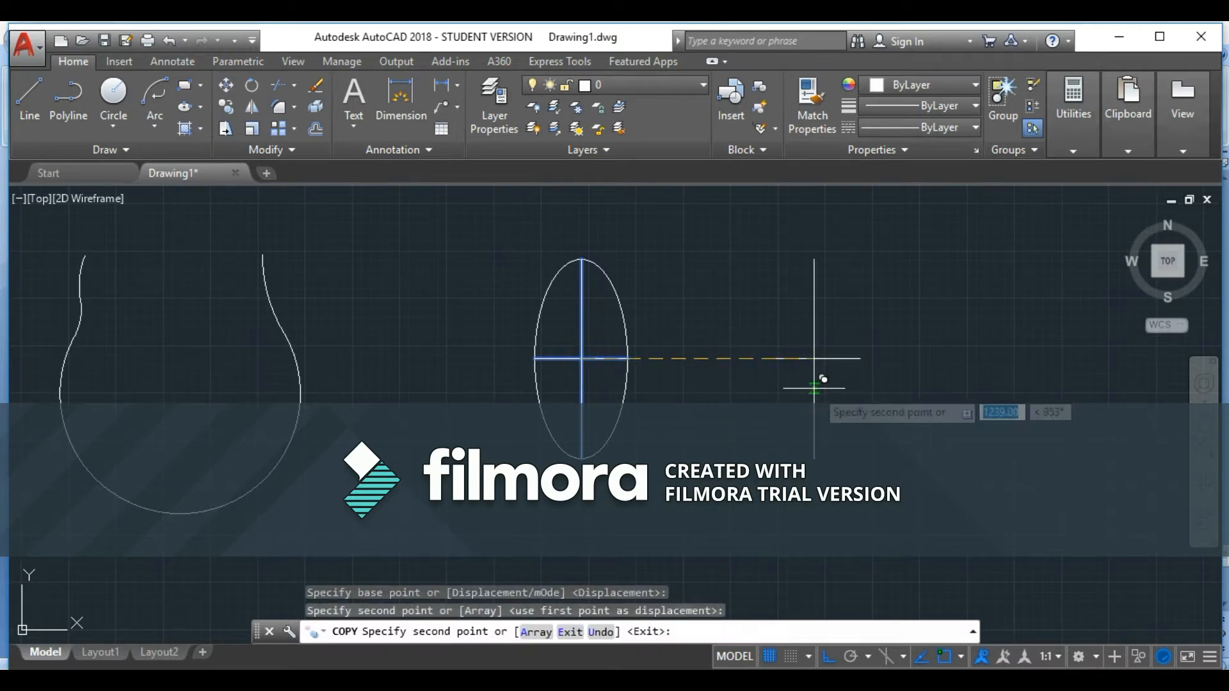
{"action": "middle_click_drag", "start_coordinate": [951, 307], "coordinate": [710, 272]}
{"action": "key", "text": "Escape"}
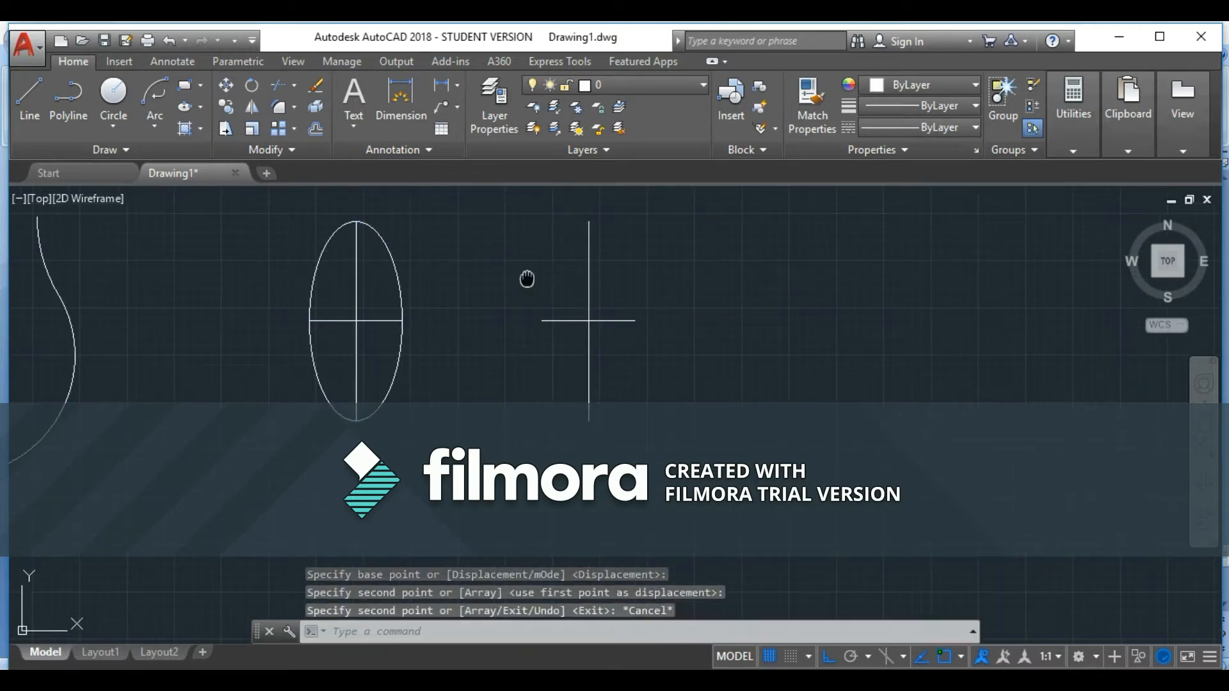
{"action": "middle_click_drag", "start_coordinate": [527, 279], "coordinate": [505, 294]}
{"action": "left_click", "coordinate": [201, 112]}
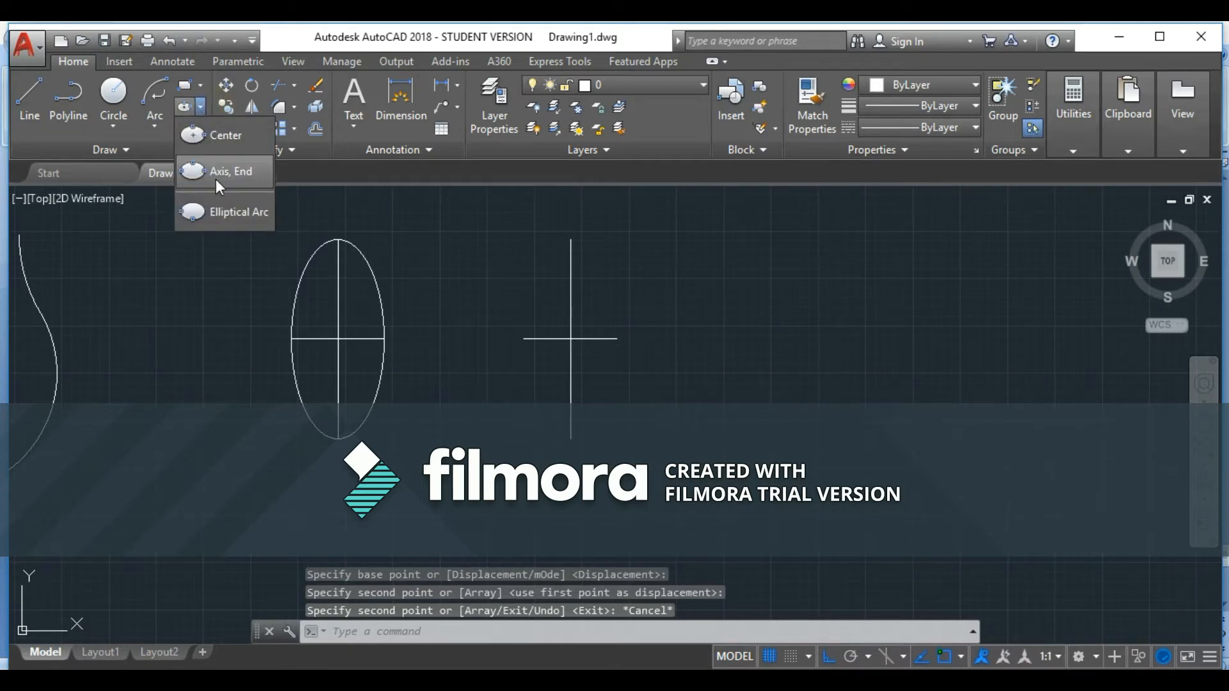
{"action": "left_click", "coordinate": [229, 172]}
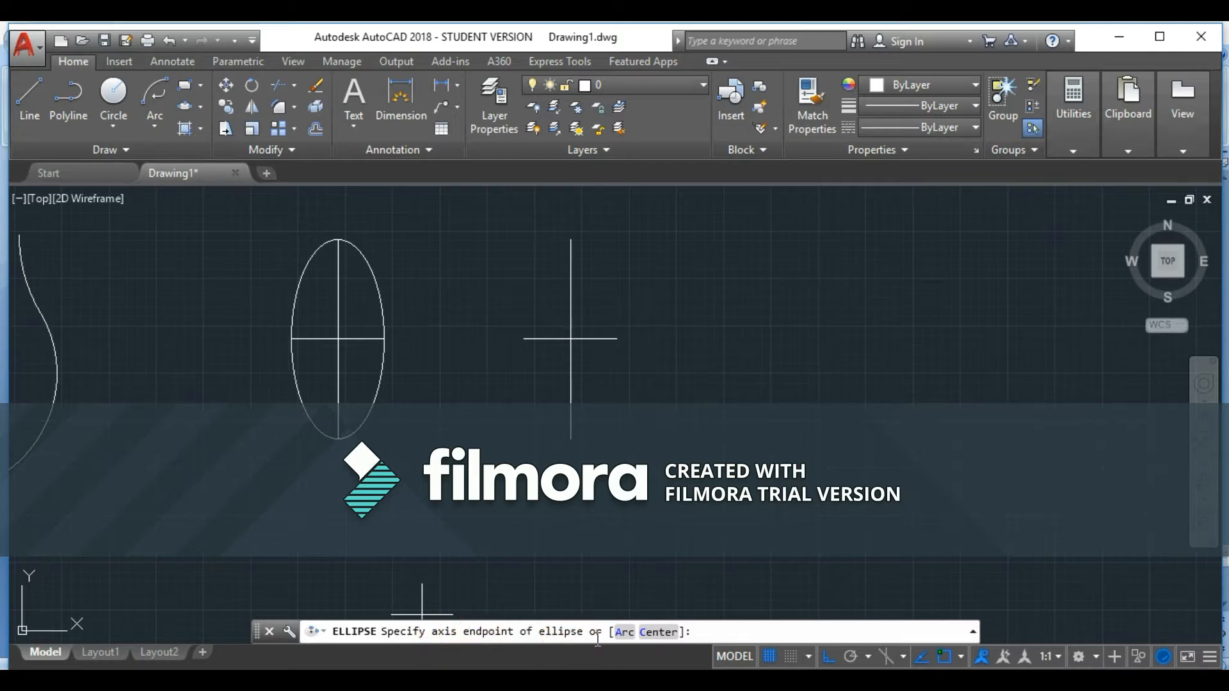
{"action": "left_click", "coordinate": [571, 439]}
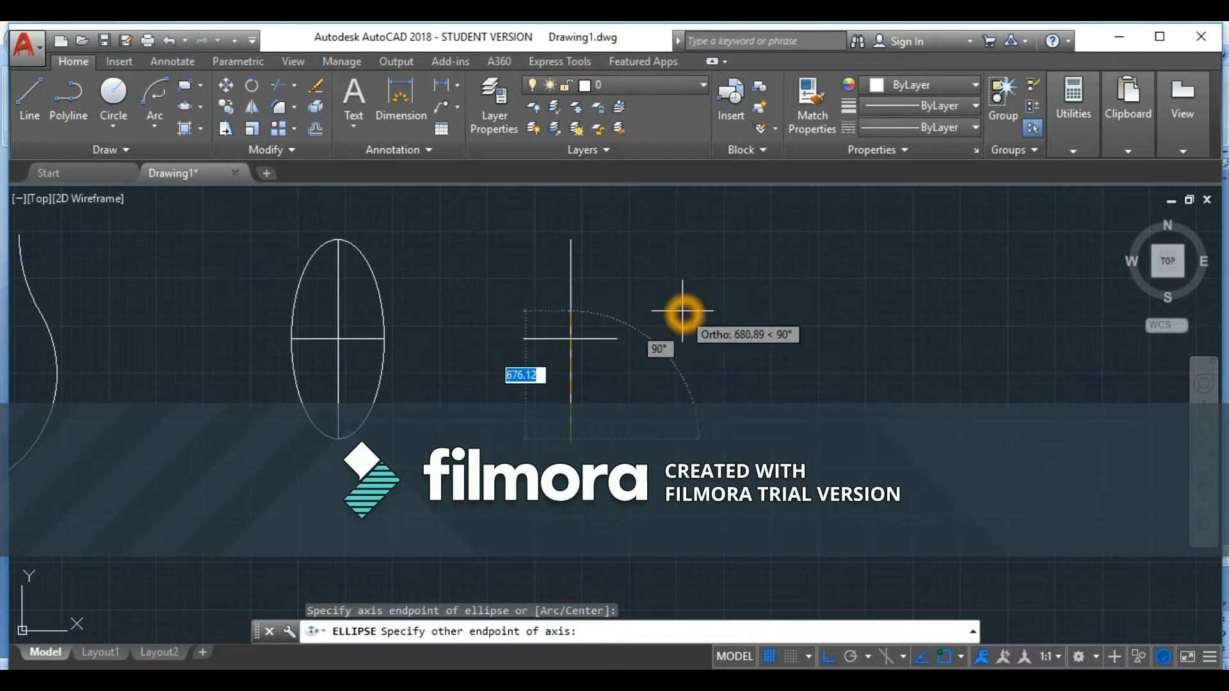
{"action": "left_click", "coordinate": [619, 338]}
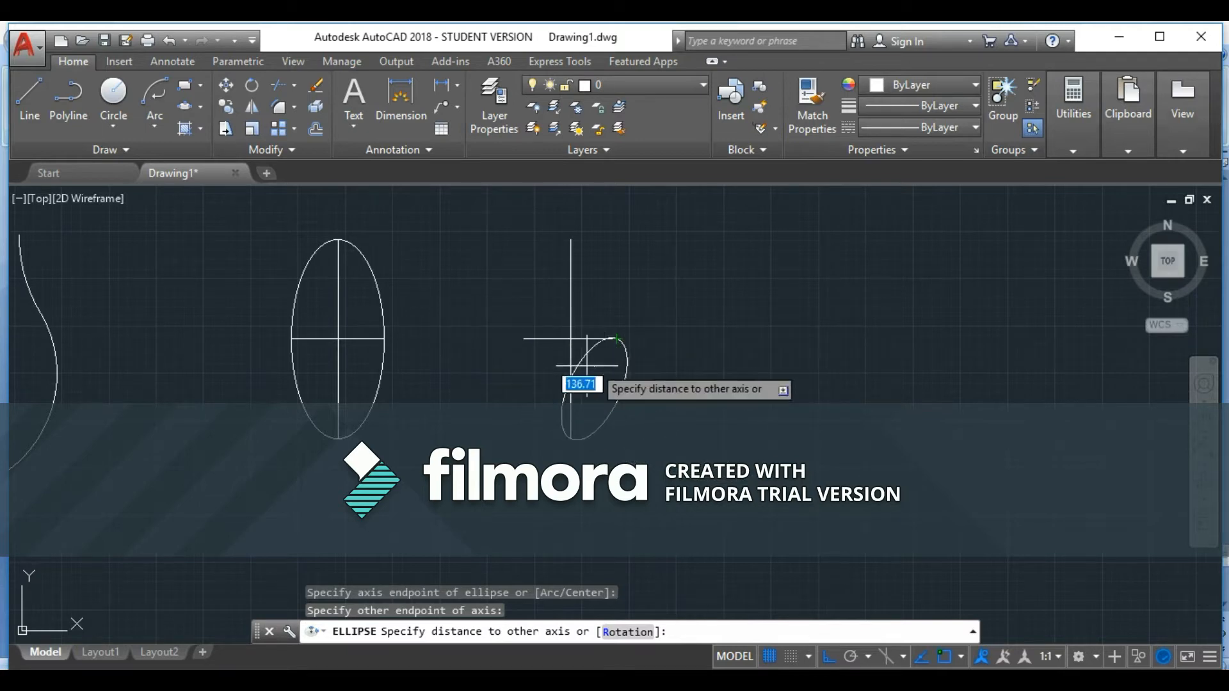
{"action": "left_click", "coordinate": [581, 397]}
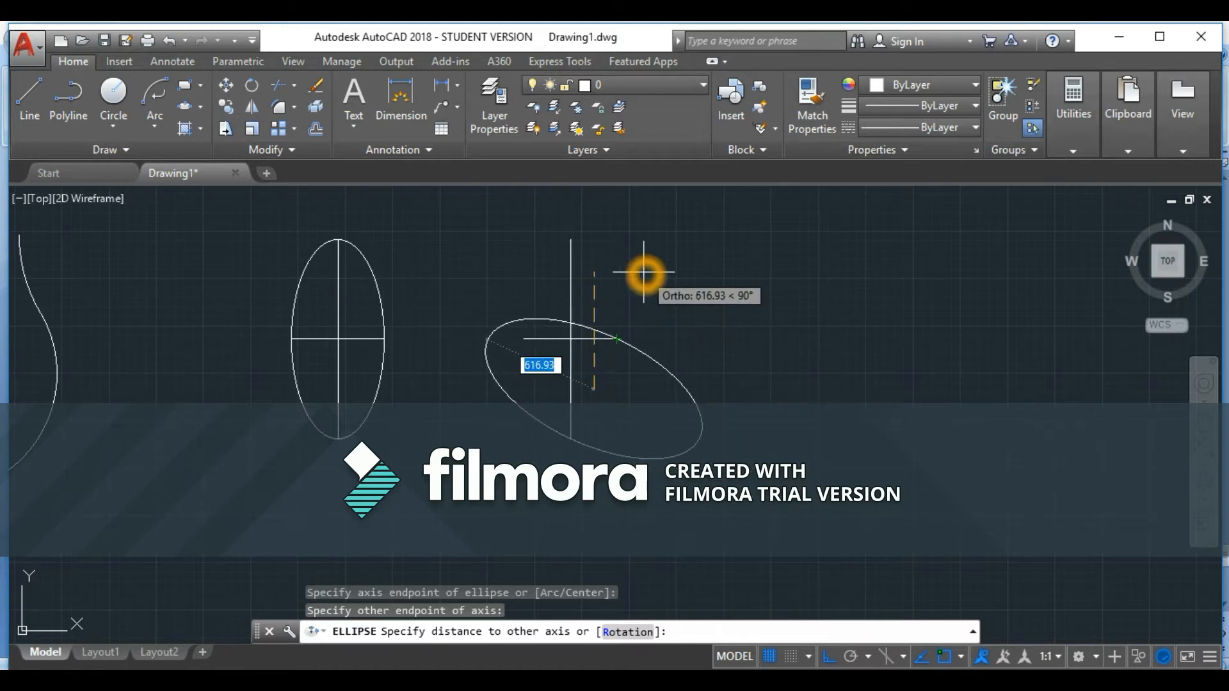
{"action": "key", "text": "Escape"}
Draw an Axis, End ellipse on the copied cross, using the vertical line's upper and lower ends and the horizontal line's right end.
{"action": "left_click", "coordinate": [199, 106]}
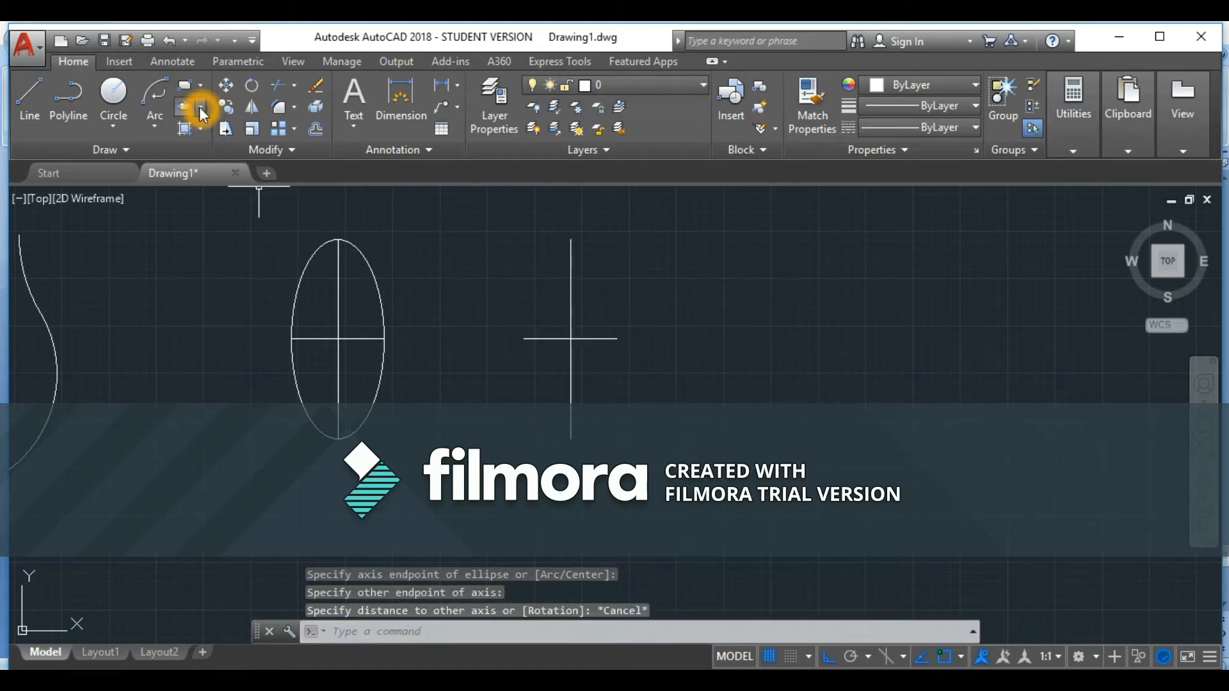
{"action": "left_click", "coordinate": [231, 171]}
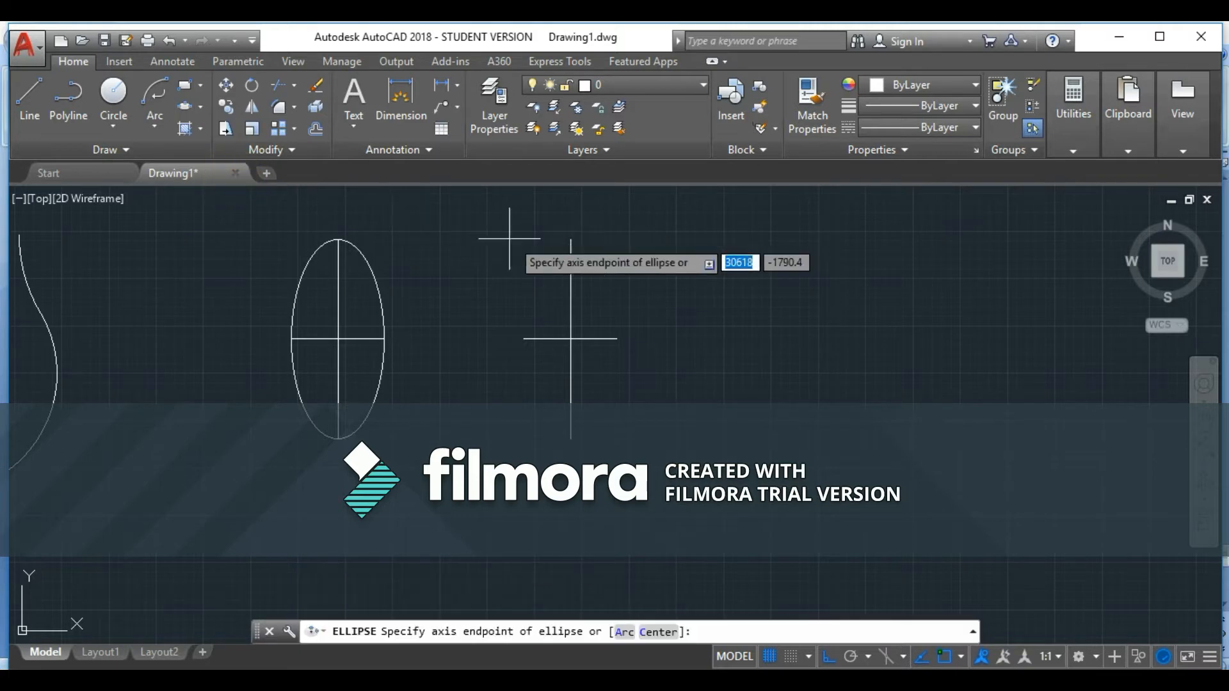
{"action": "left_click", "coordinate": [572, 239]}
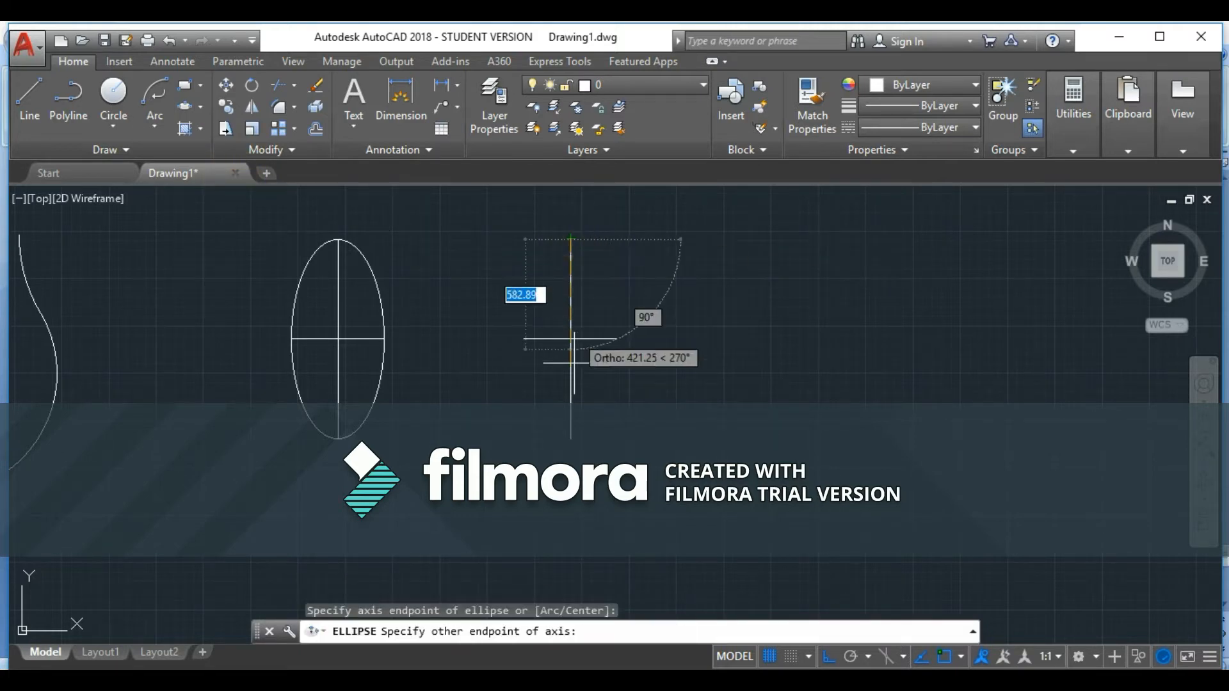
{"action": "left_click", "coordinate": [575, 438]}
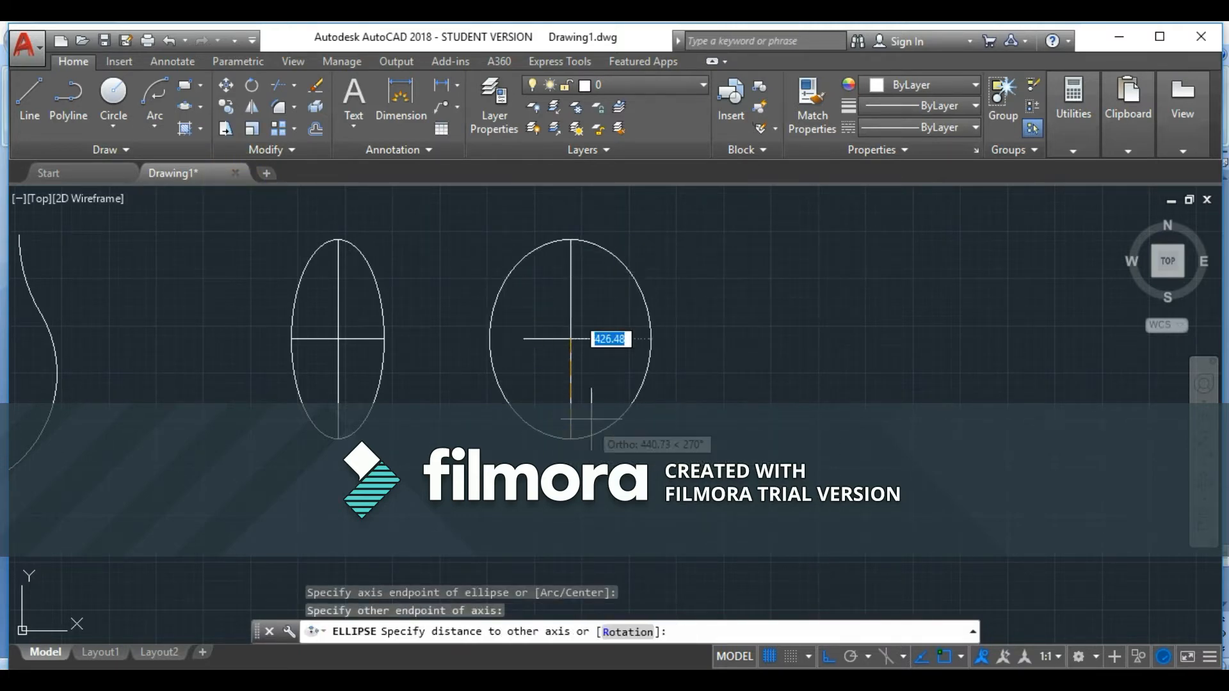
{"action": "left_click", "coordinate": [614, 342]}
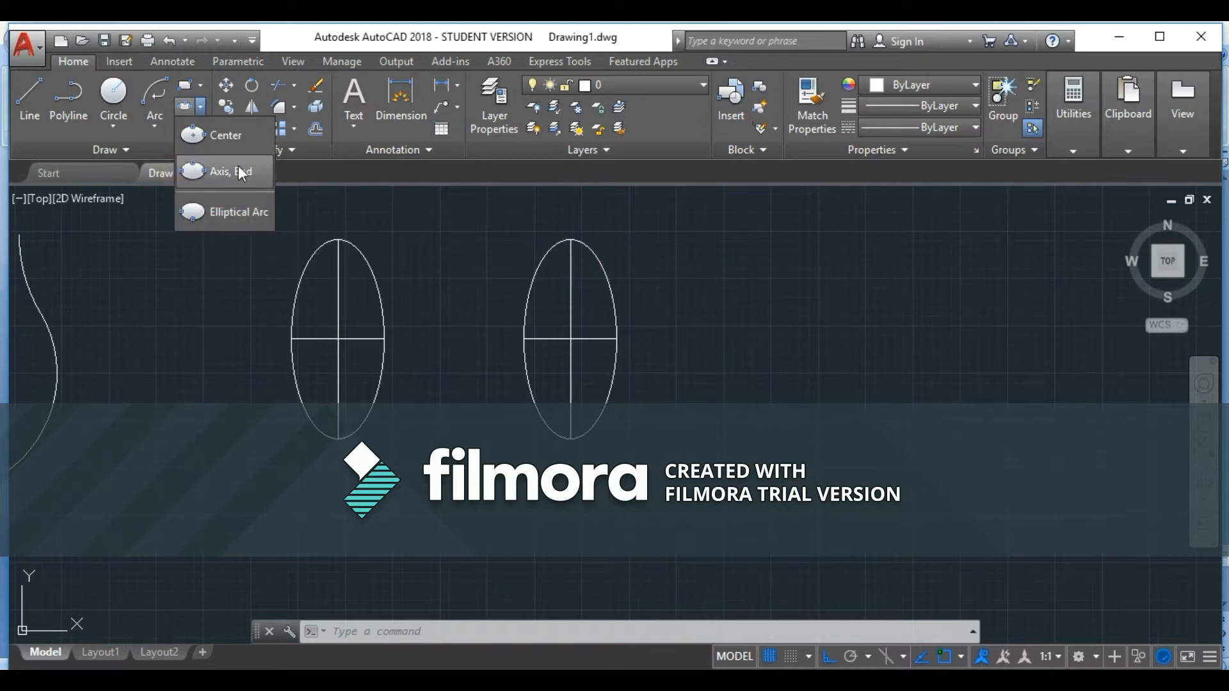
Draw an L shape right of the second ellipse, with a vertical line going down and a shorter horizontal line going right.
{"action": "left_click", "coordinate": [35, 97]}
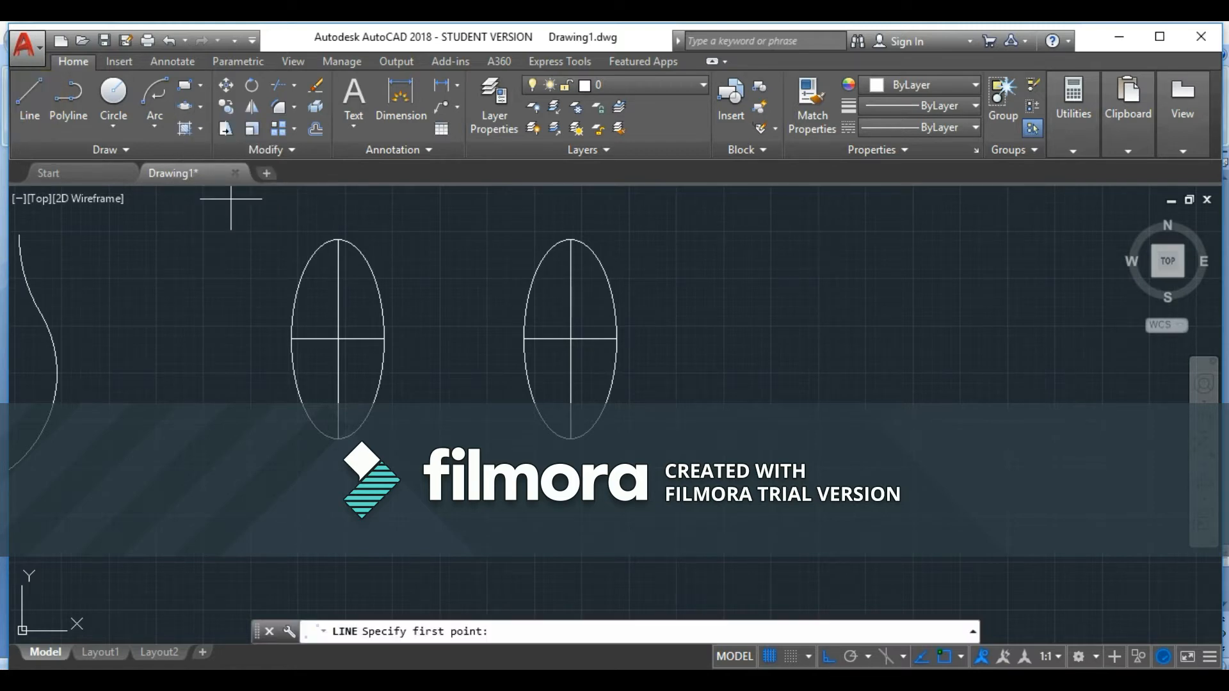
{"action": "left_click", "coordinate": [780, 244]}
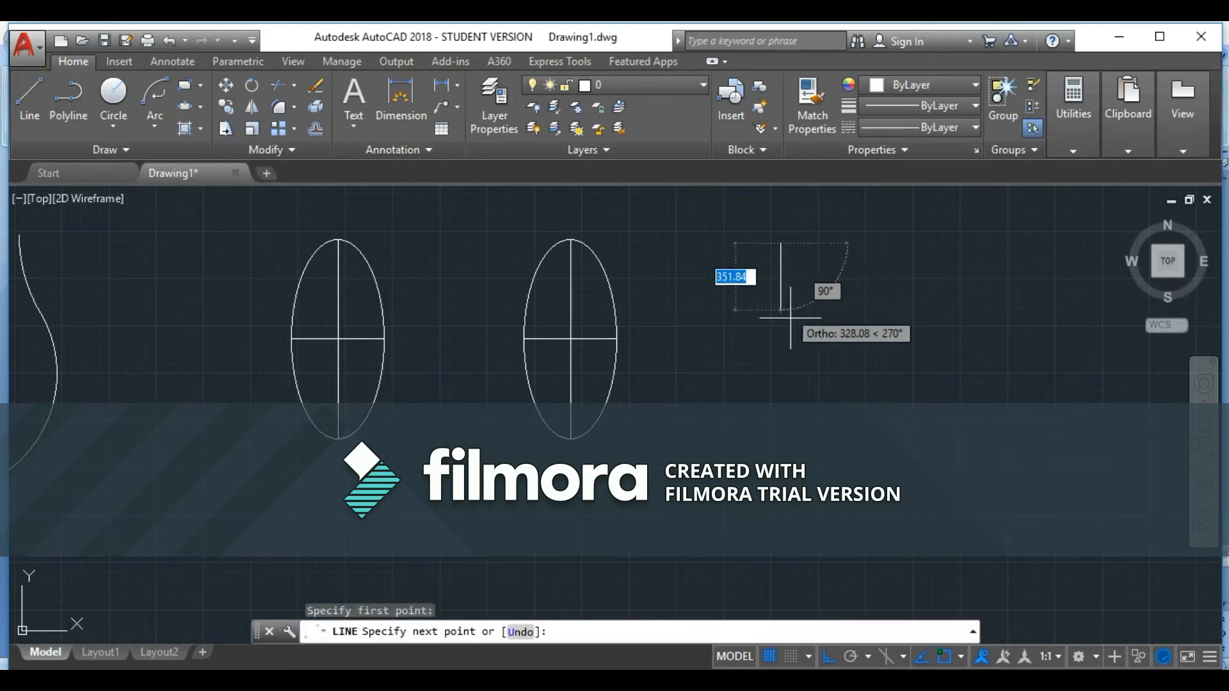
{"action": "left_click", "coordinate": [782, 359]}
{"action": "left_click", "coordinate": [855, 358]}
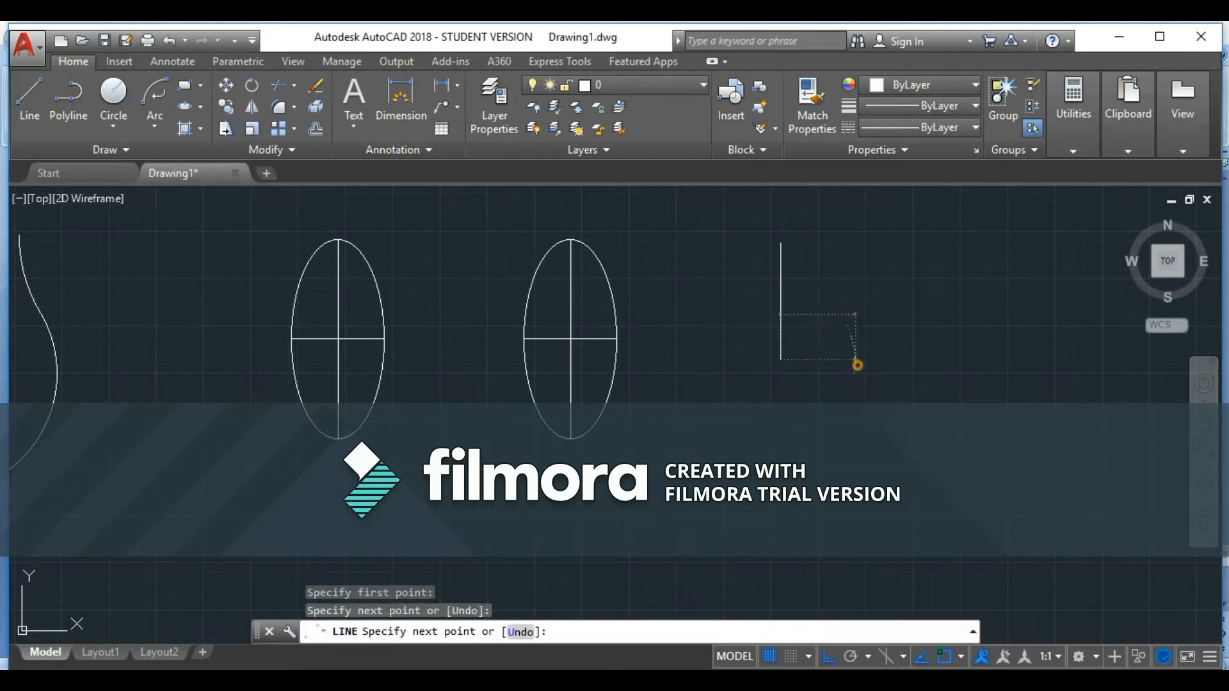
{"action": "key", "text": "Escape"}
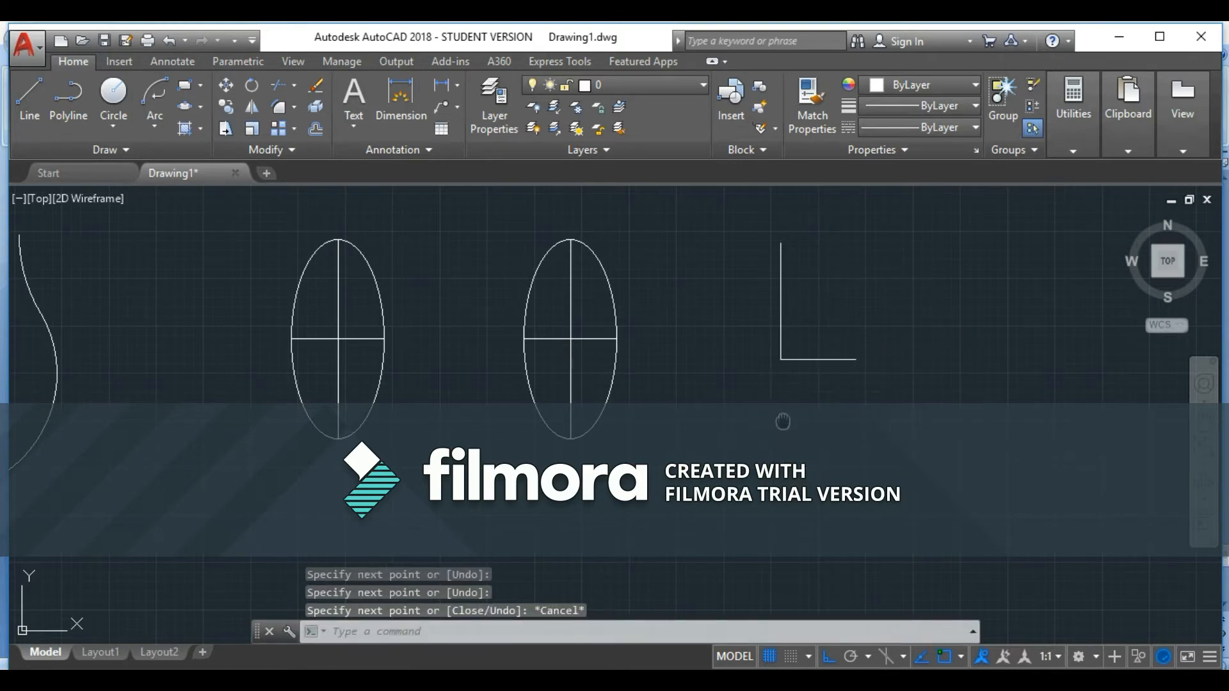
Draw a mirrored L shape below the first, with a vertical line going down and a shorter horizontal line going left.
{"action": "middle_click_drag", "start_coordinate": [781, 420], "coordinate": [726, 317]}
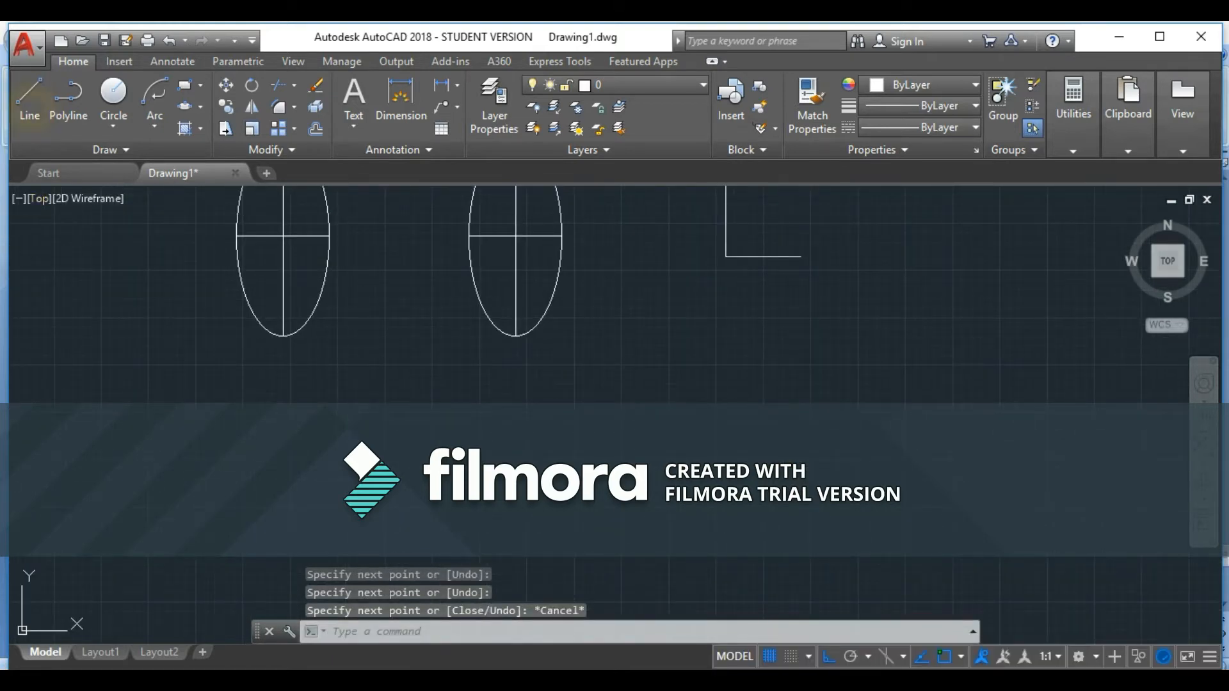
{"action": "key", "text": "Return"}
{"action": "left_click", "coordinate": [750, 370]}
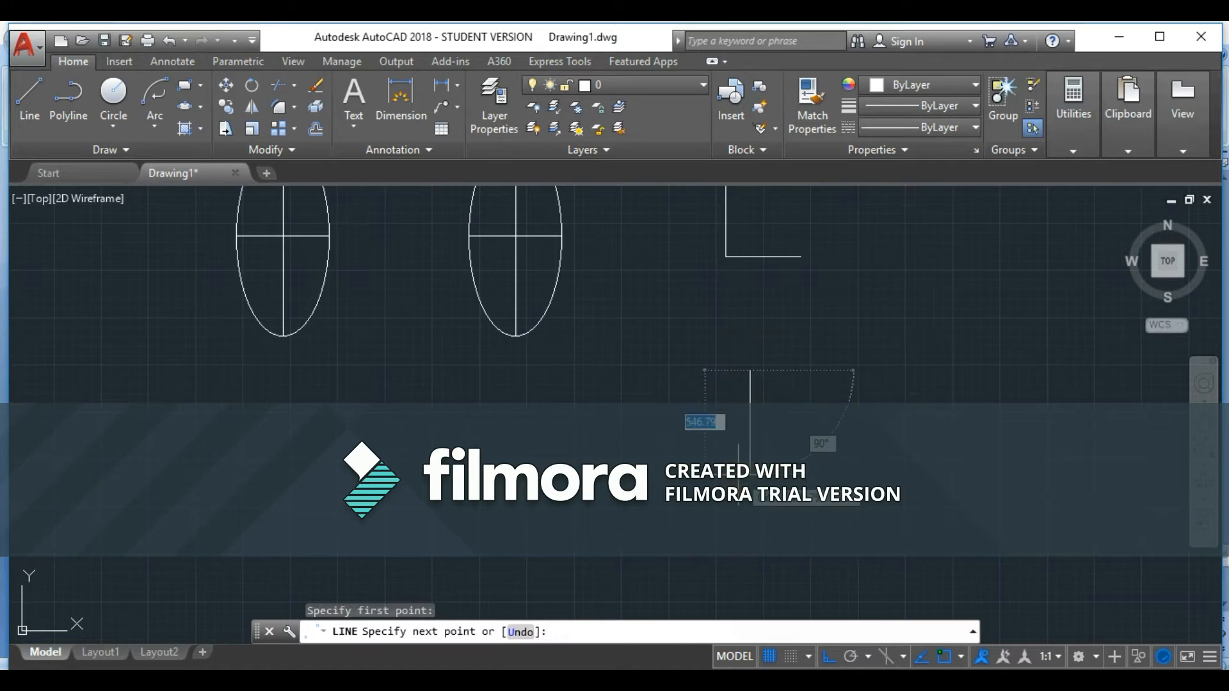
{"action": "left_click", "coordinate": [751, 473]}
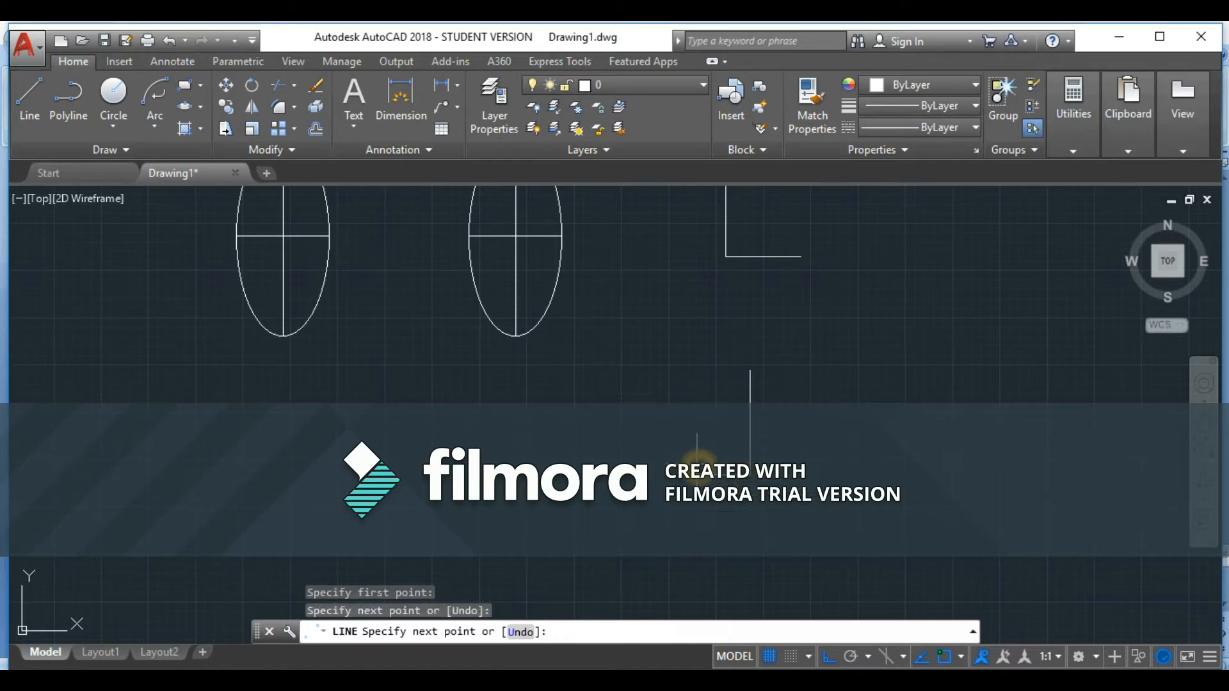
{"action": "left_click", "coordinate": [697, 460]}
{"action": "key", "text": "Escape"}
Draw an Elliptical Arc on the upper L shape, with its first axis between the two free line ends, from straight below its center to straight right.
{"action": "middle_click_drag", "start_coordinate": [839, 433], "coordinate": [756, 469]}
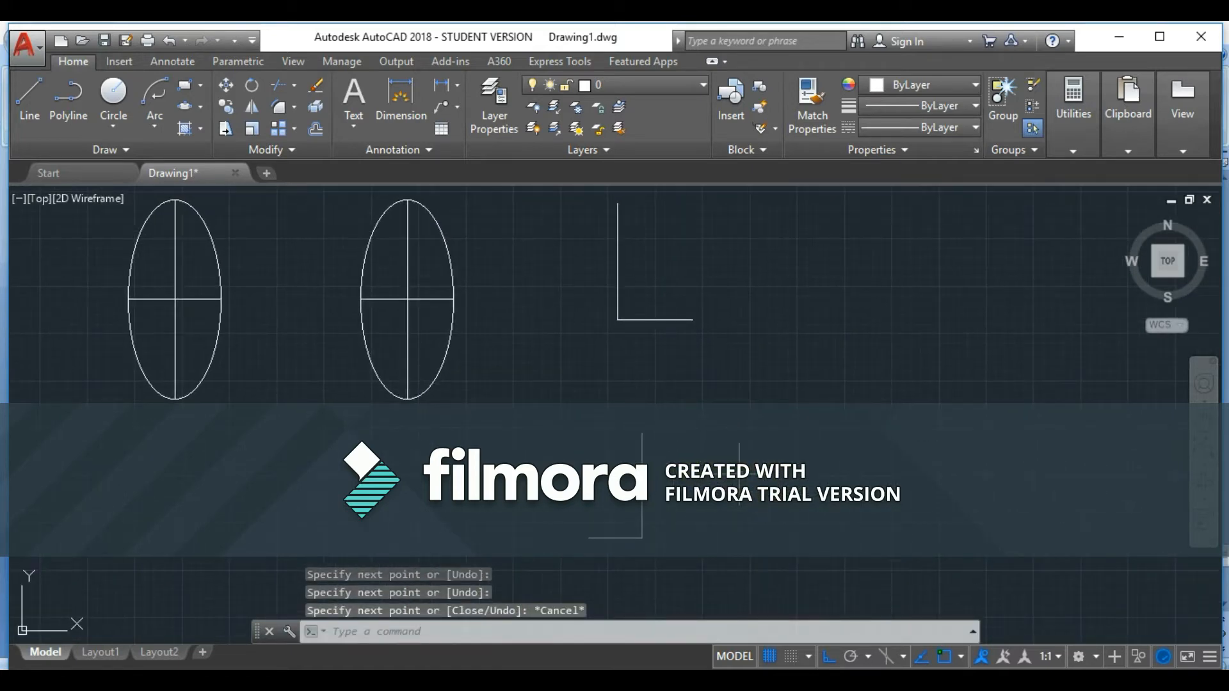
{"action": "left_click", "coordinate": [202, 110]}
{"action": "left_click", "coordinate": [201, 203]}
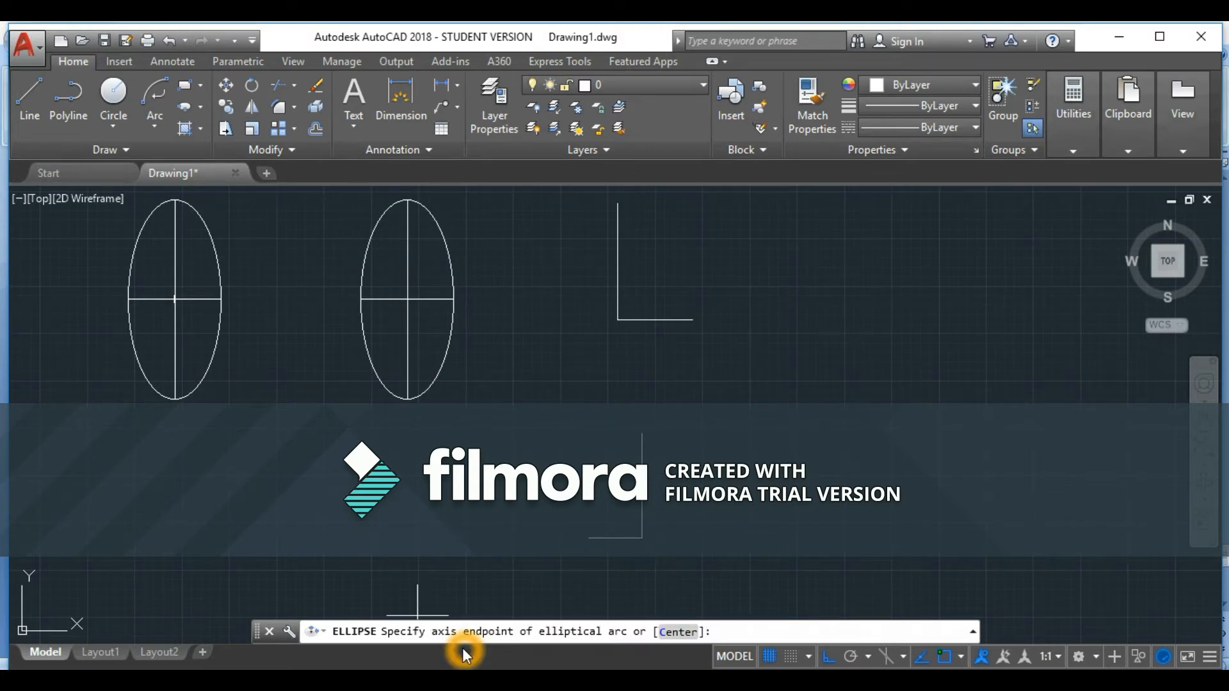
{"action": "left_click", "coordinate": [622, 202]}
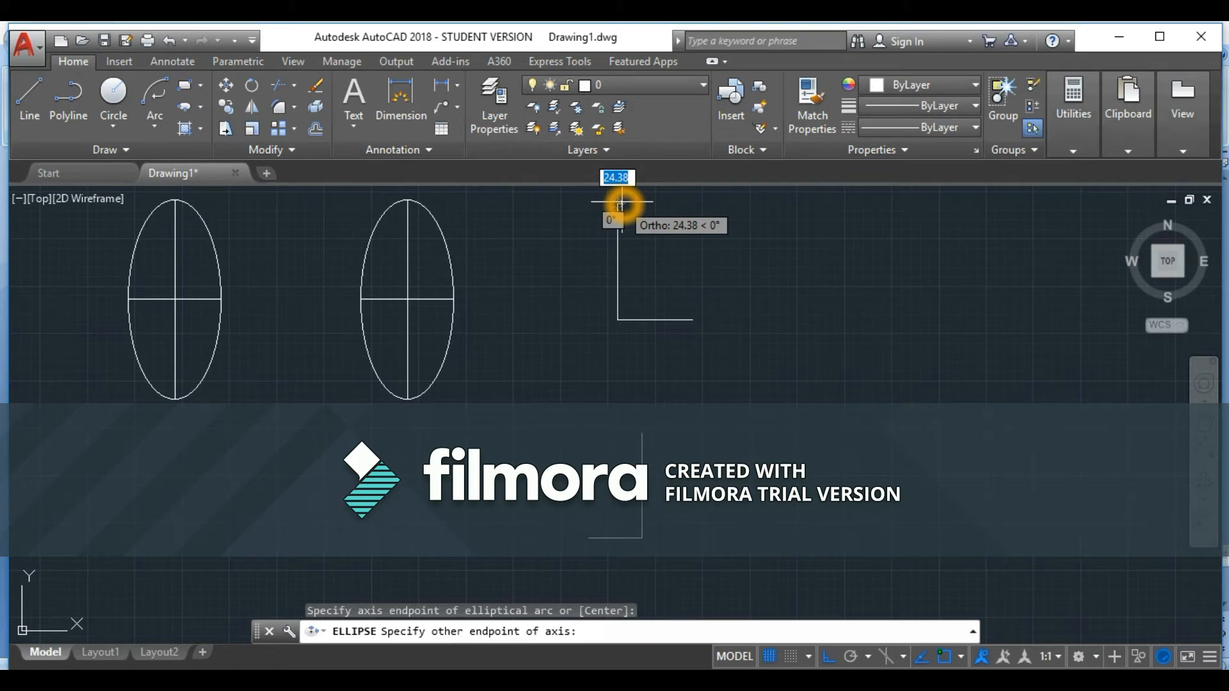
{"action": "left_click", "coordinate": [693, 320]}
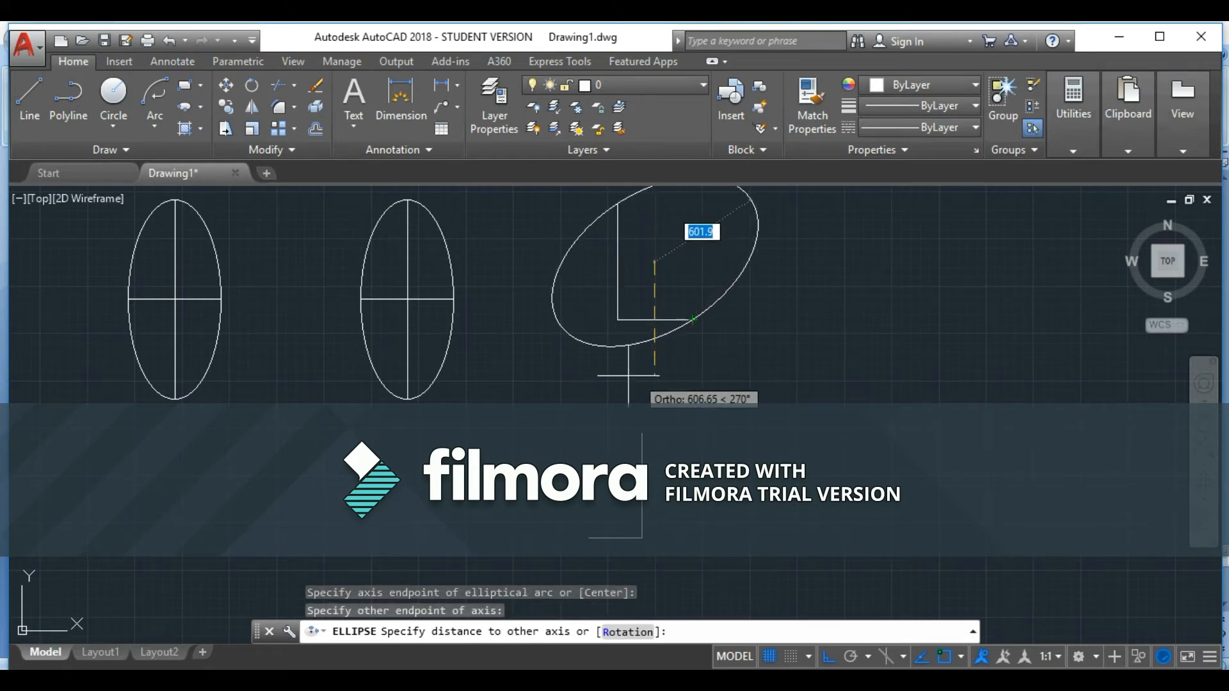
{"action": "left_click", "coordinate": [594, 287]}
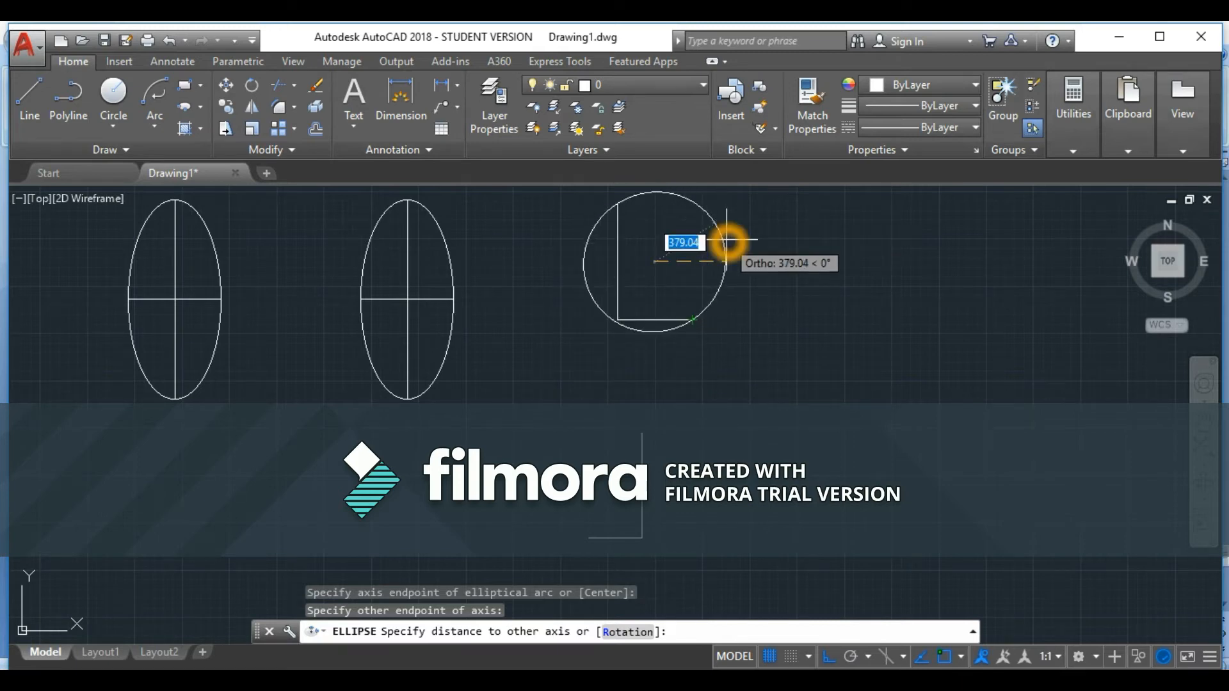
{"action": "left_click", "coordinate": [745, 266]}
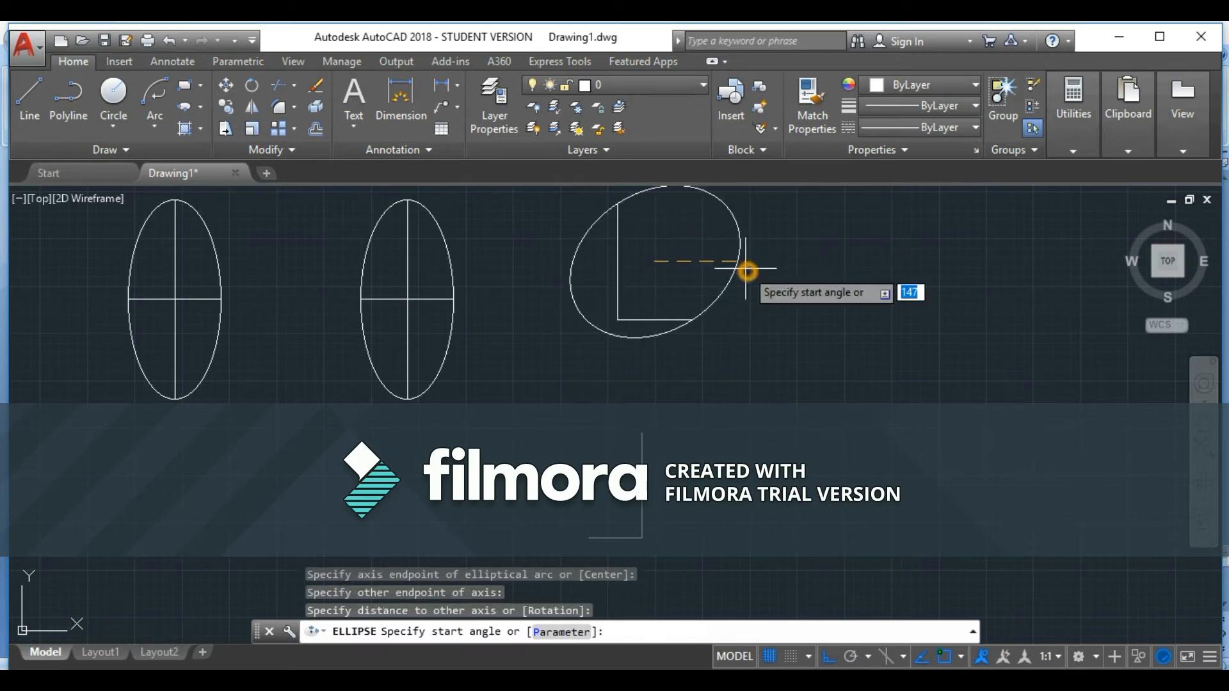
{"action": "left_click", "coordinate": [636, 376]}
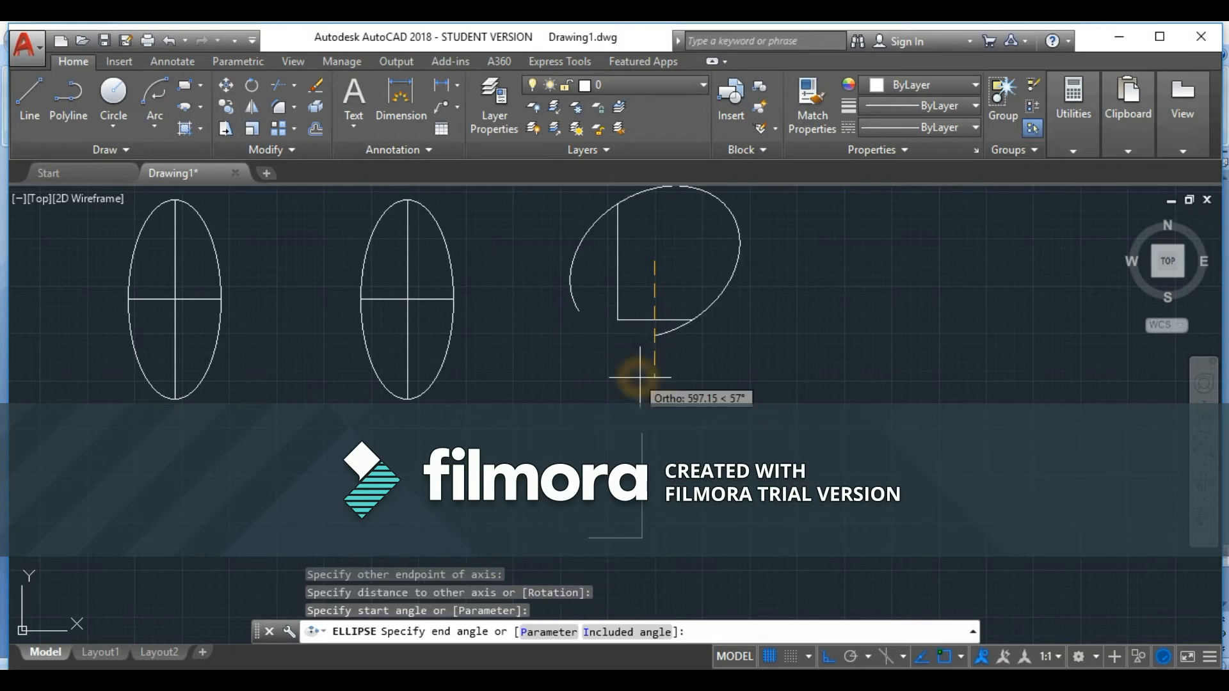
{"action": "left_click", "coordinate": [744, 276]}
{"action": "key", "text": "Escape"}
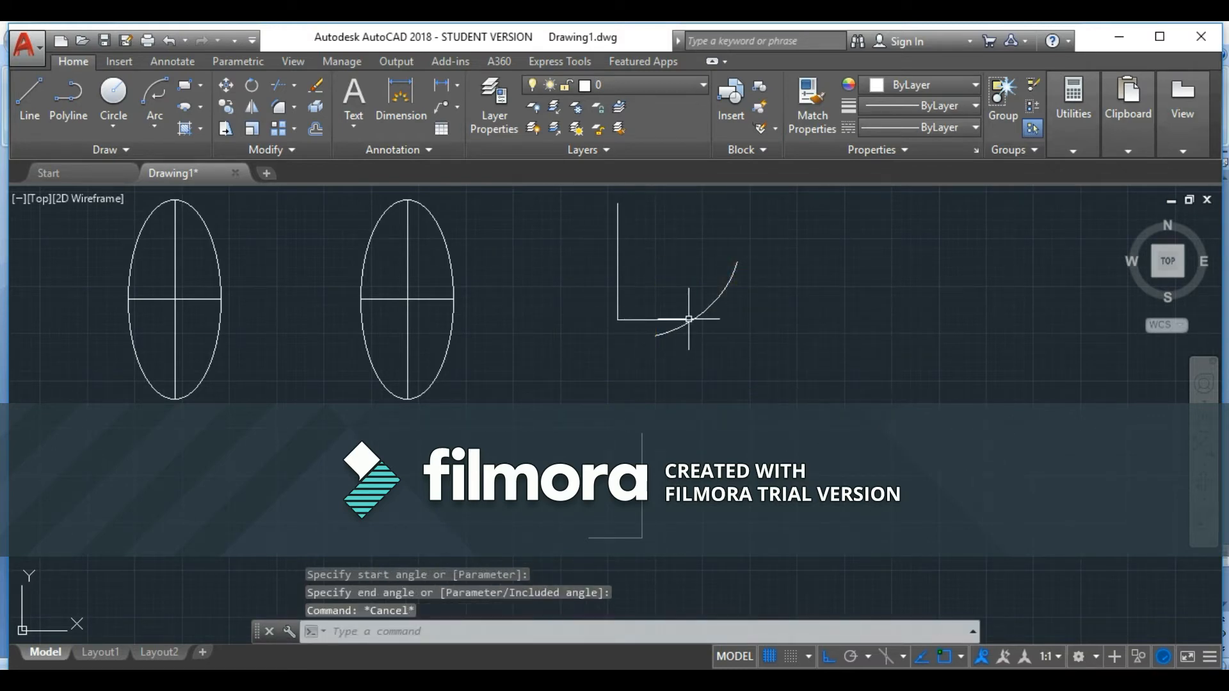
Undo the elliptical arc and remove both L shapes, leaving only the two ellipses with their crossing lines.
{"action": "key", "text": "ctrl+z"}
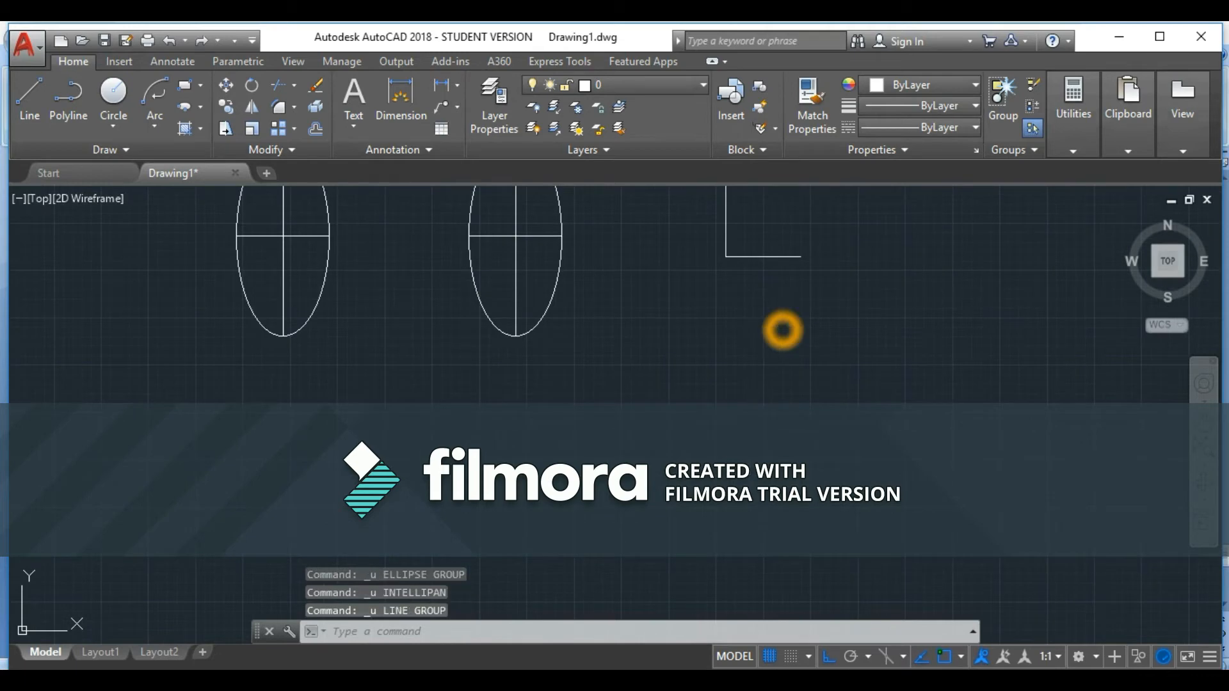
{"action": "key", "text": "ctrl+z"}
{"action": "key", "text": "ctrl+z"}
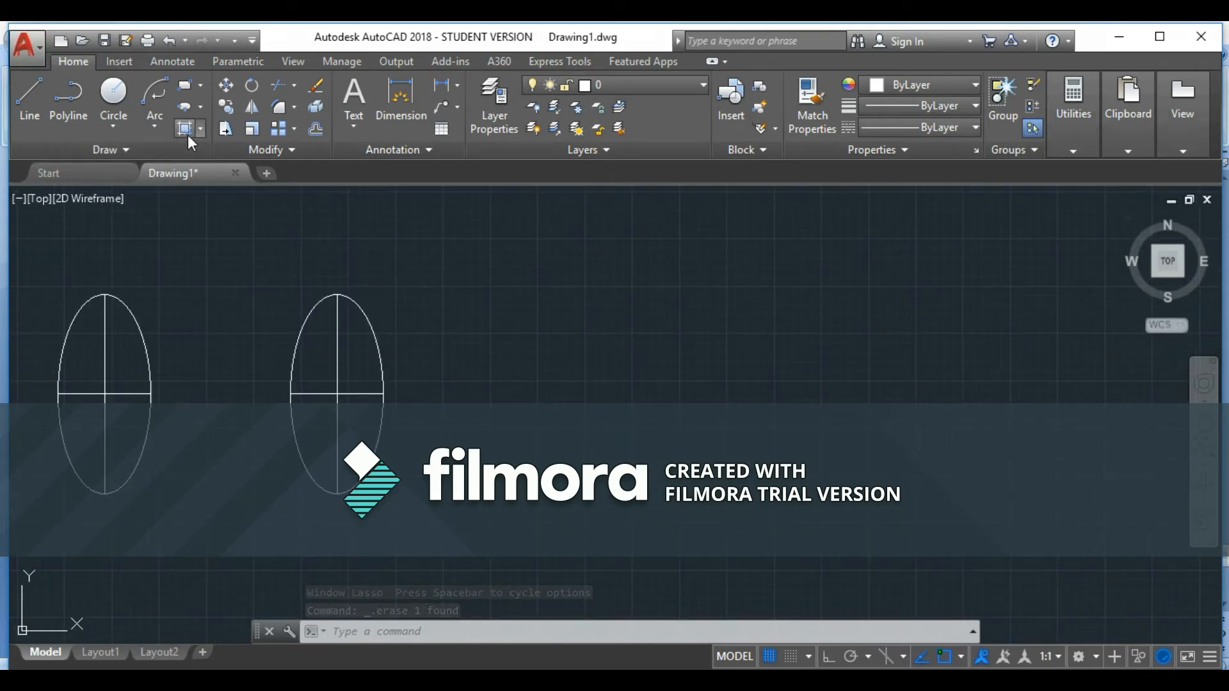
Define an Elliptical Arc's base ellipse right of the two crossed ellipses, with a vertical first axis constrained by Ortho and a narrow horizontal half-width.
{"action": "left_click", "coordinate": [202, 108]}
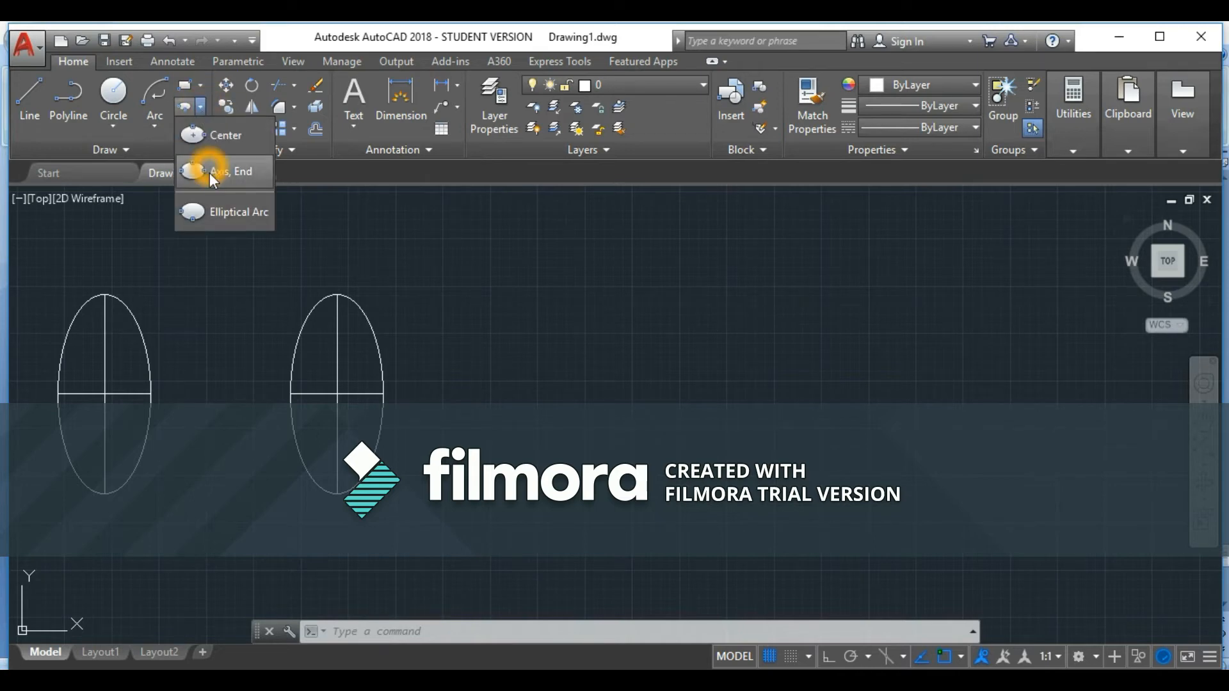
{"action": "left_click", "coordinate": [226, 216]}
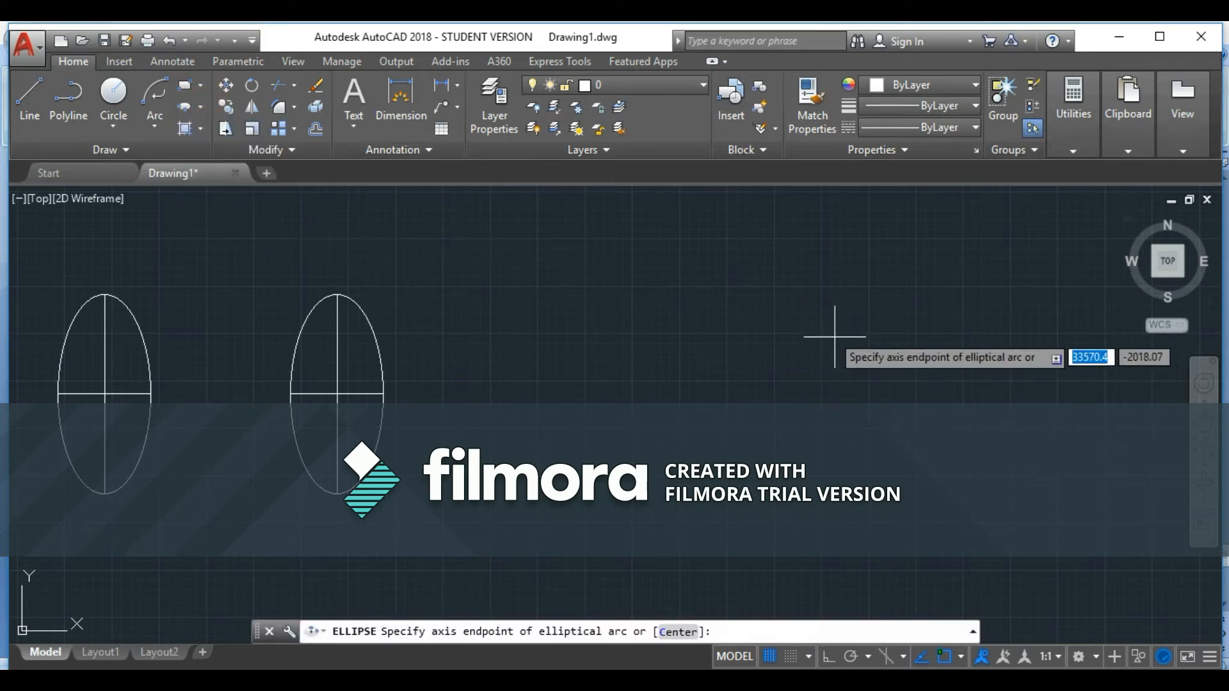
{"action": "left_click", "coordinate": [704, 294]}
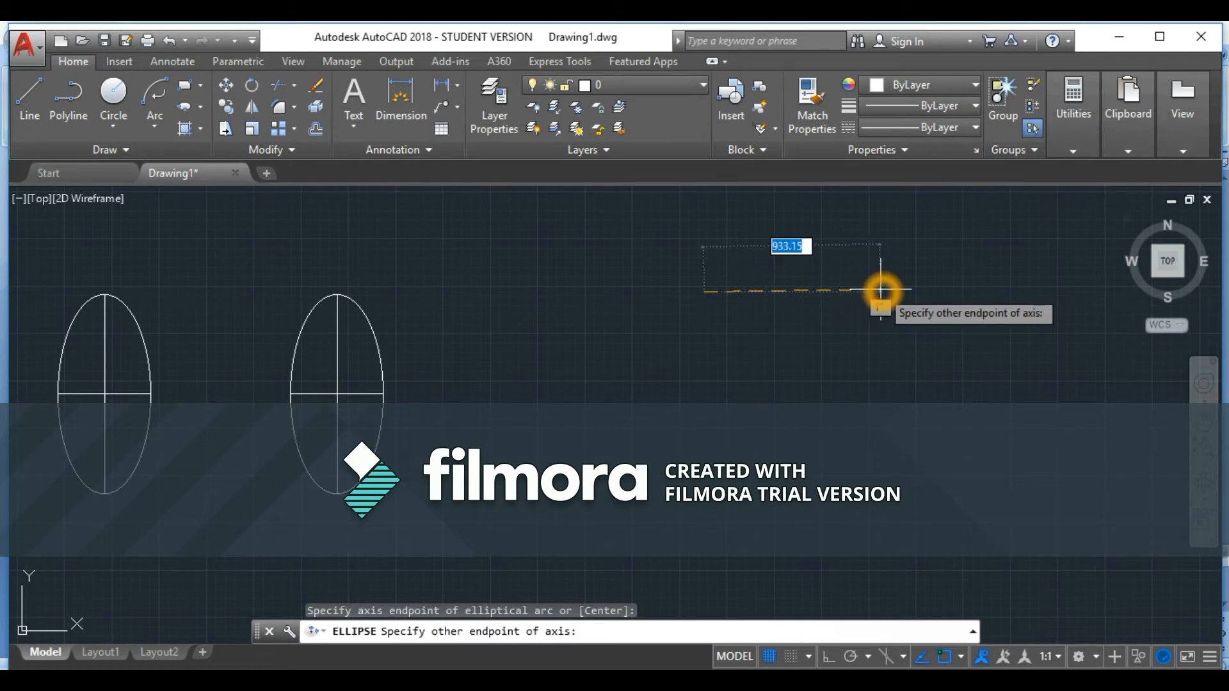
{"action": "left_click", "coordinate": [829, 657]}
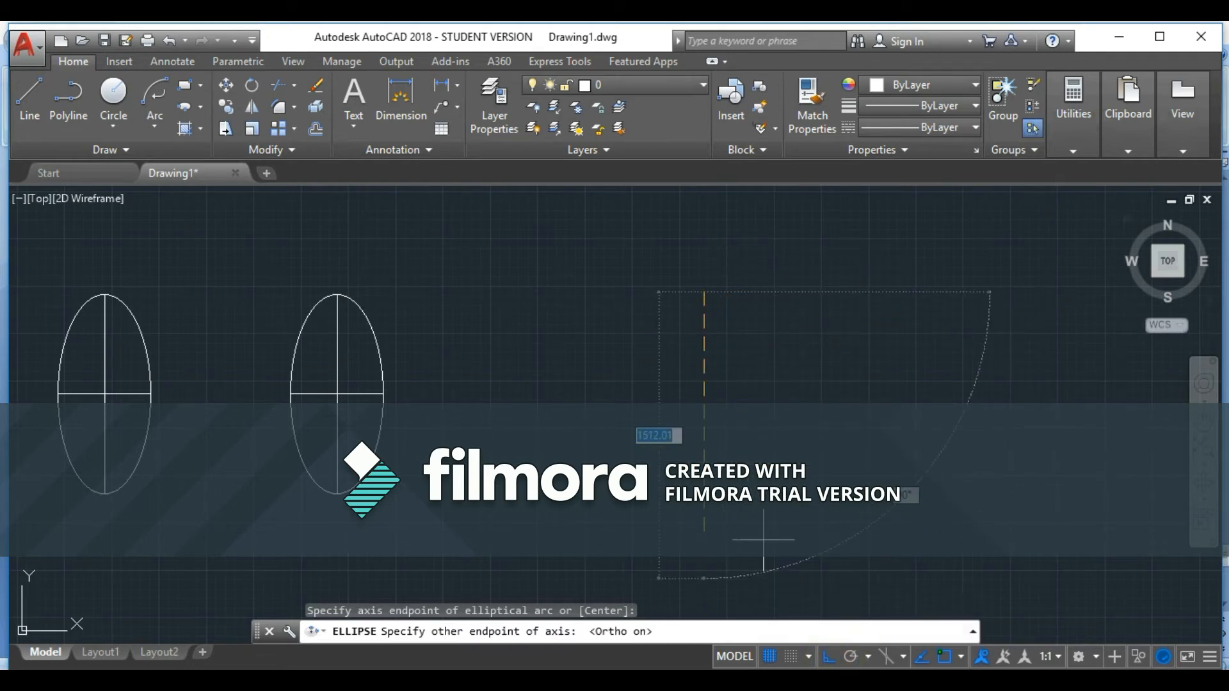
{"action": "left_click", "coordinate": [724, 455]}
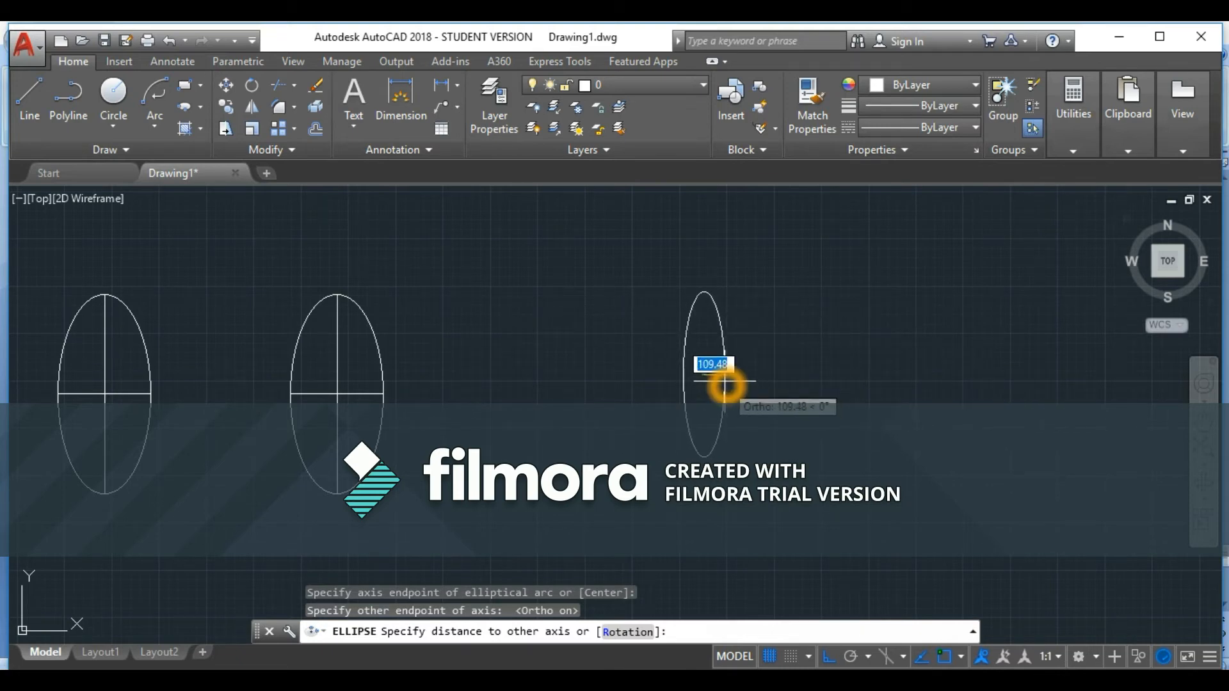
{"action": "left_click", "coordinate": [731, 376]}
Start the elliptical arc at the ellipse's right quadrant and, with Ortho off, end it counterclockwise over the top at the lower right side.
{"action": "scroll", "coordinate": [731, 377], "scroll_direction": "up", "scroll_amount": 2}
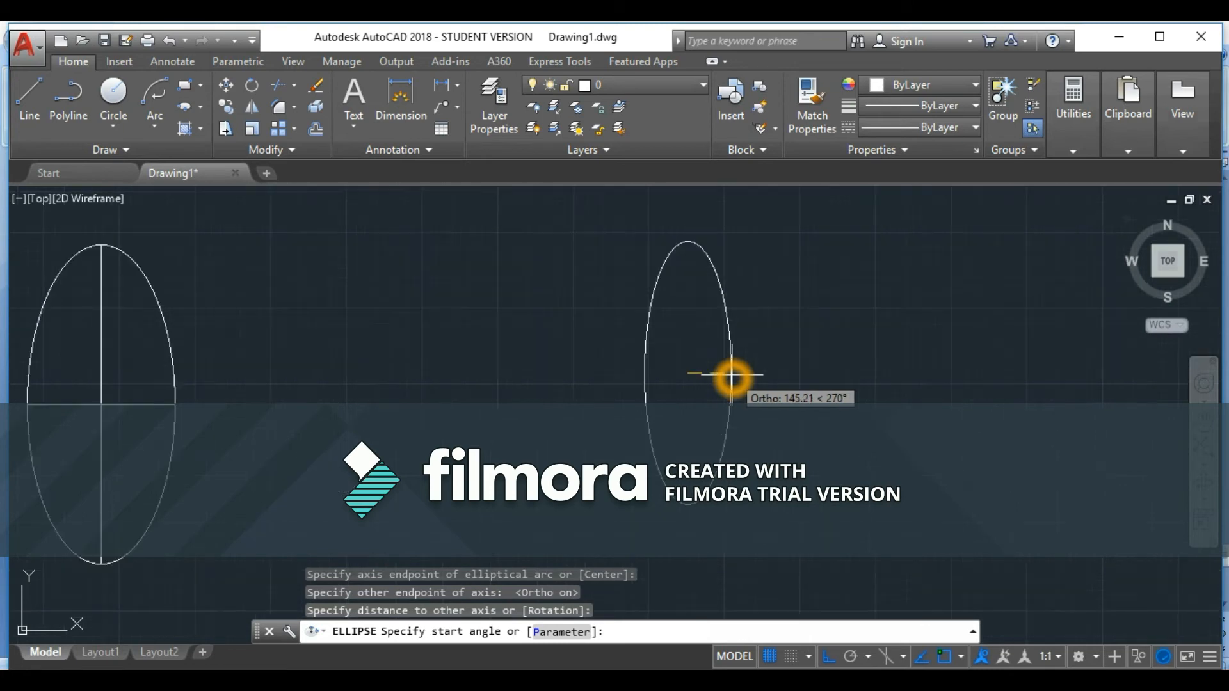
{"action": "scroll", "coordinate": [731, 375], "scroll_direction": "up", "scroll_amount": 1}
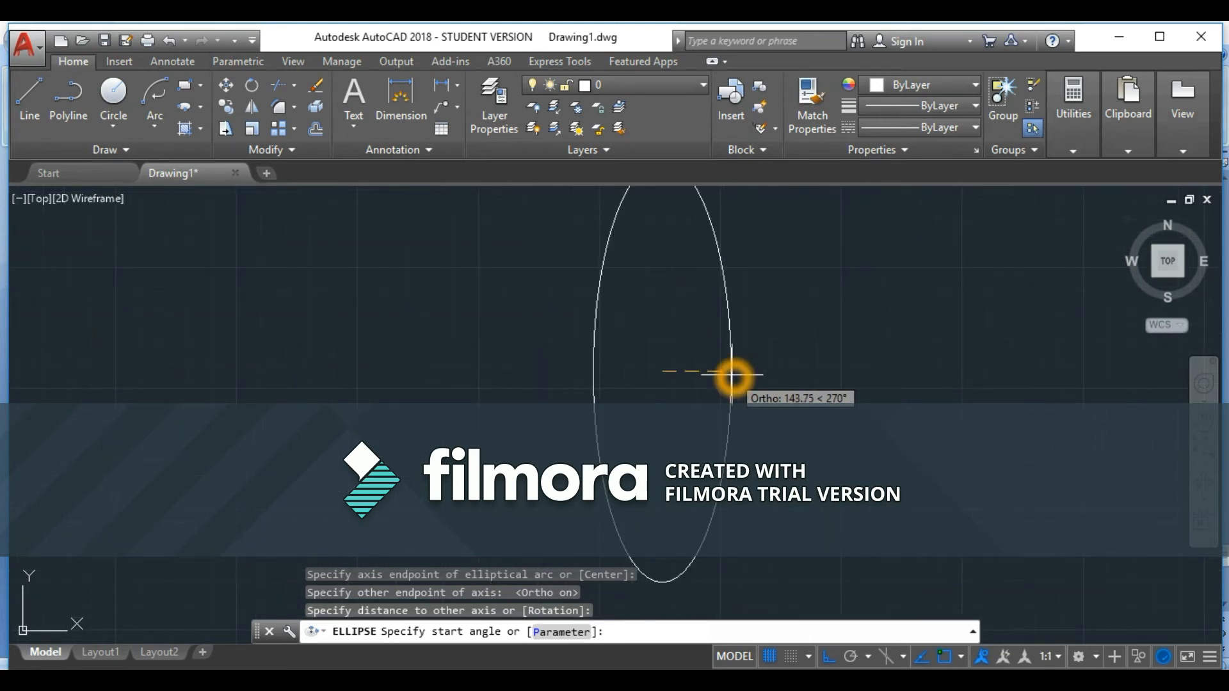
{"action": "scroll", "coordinate": [731, 375], "scroll_direction": "down", "scroll_amount": 3}
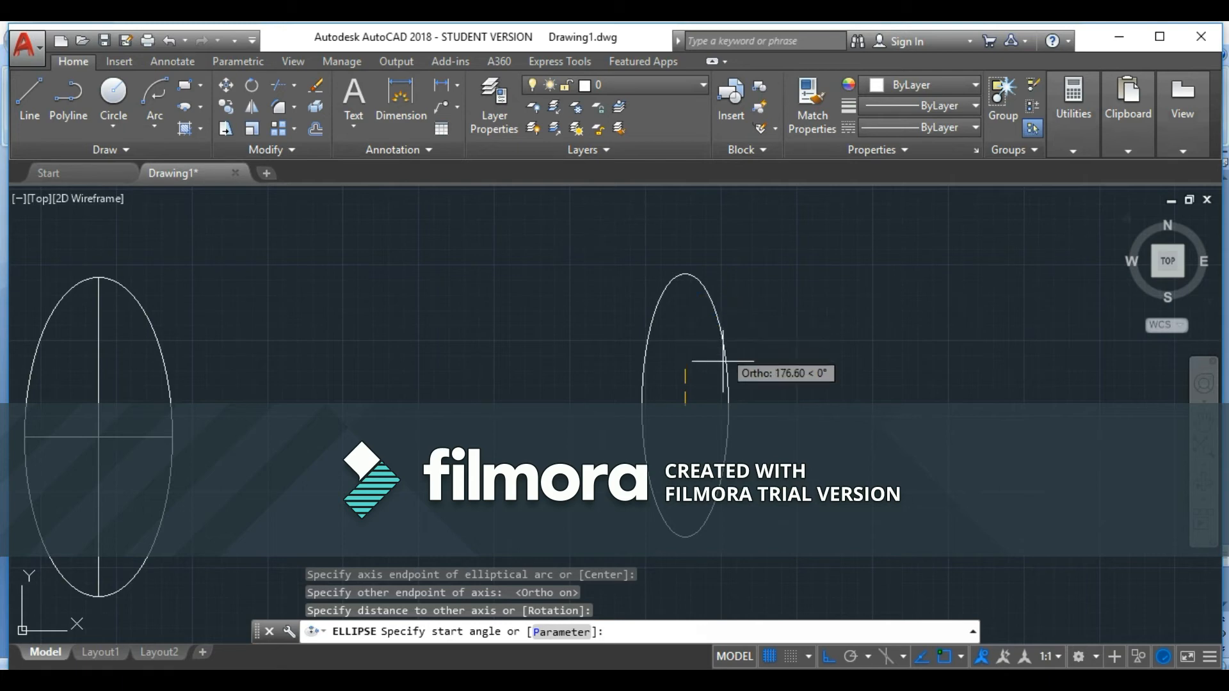
{"action": "left_click", "coordinate": [726, 402]}
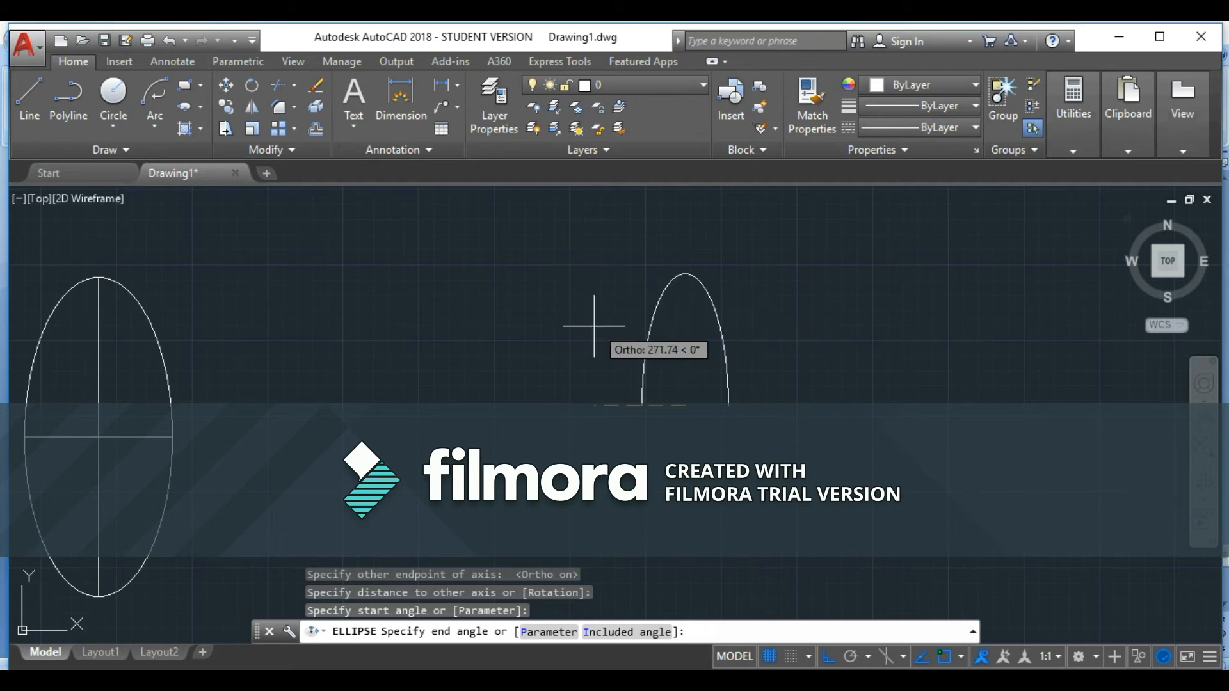
{"action": "left_click", "coordinate": [831, 657]}
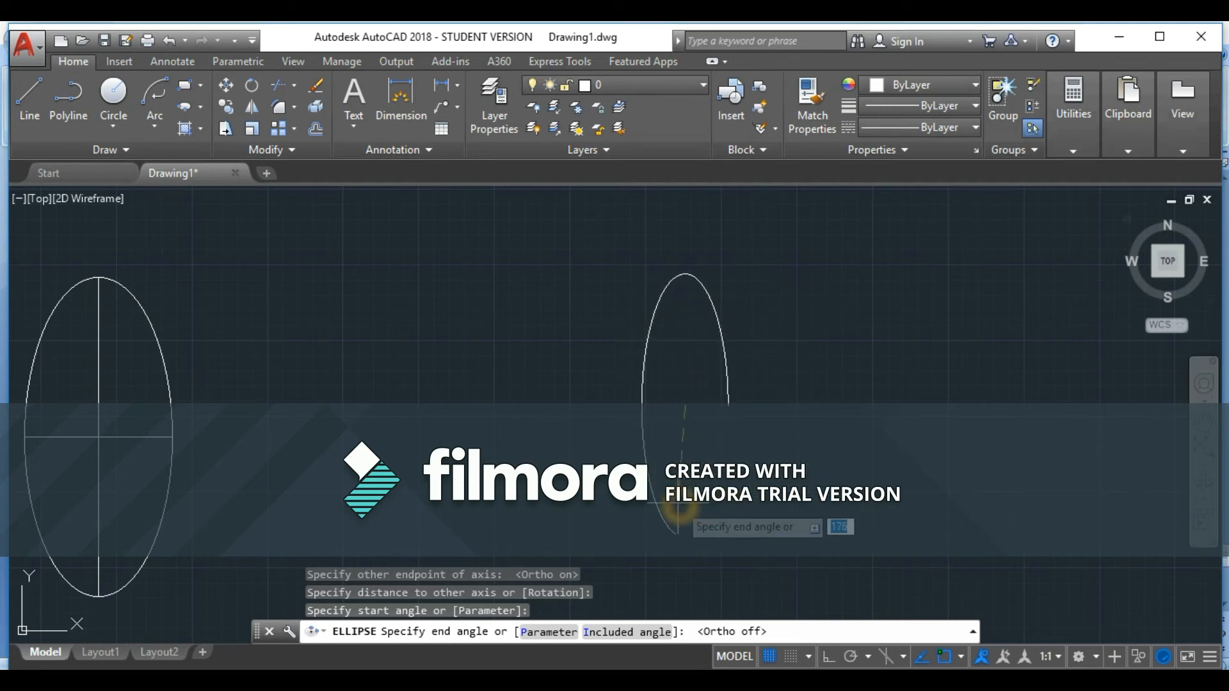
{"action": "left_click", "coordinate": [710, 506]}
{"action": "middle_click_drag", "start_coordinate": [772, 384], "coordinate": [562, 354]}
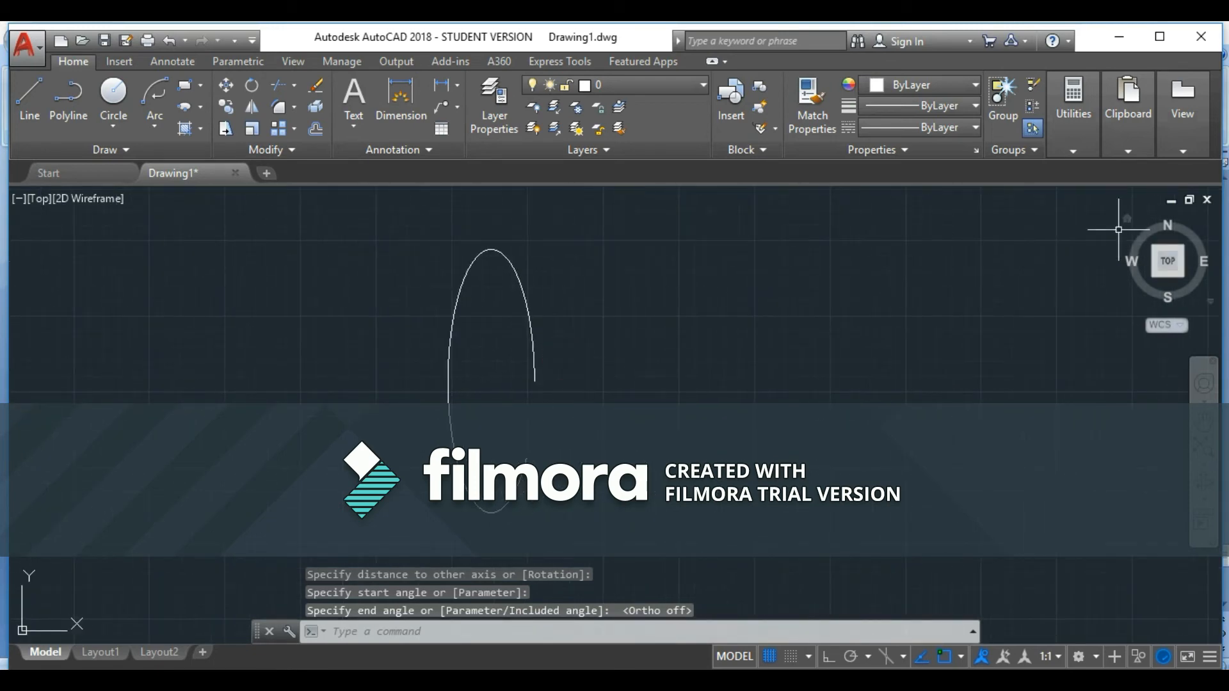
Draw a second Elliptical Arc right of the first, with a vertical first axis, half-width about 188, running from the left quadrant to the bottom.
{"action": "middle_click", "coordinate": [458, 266]}
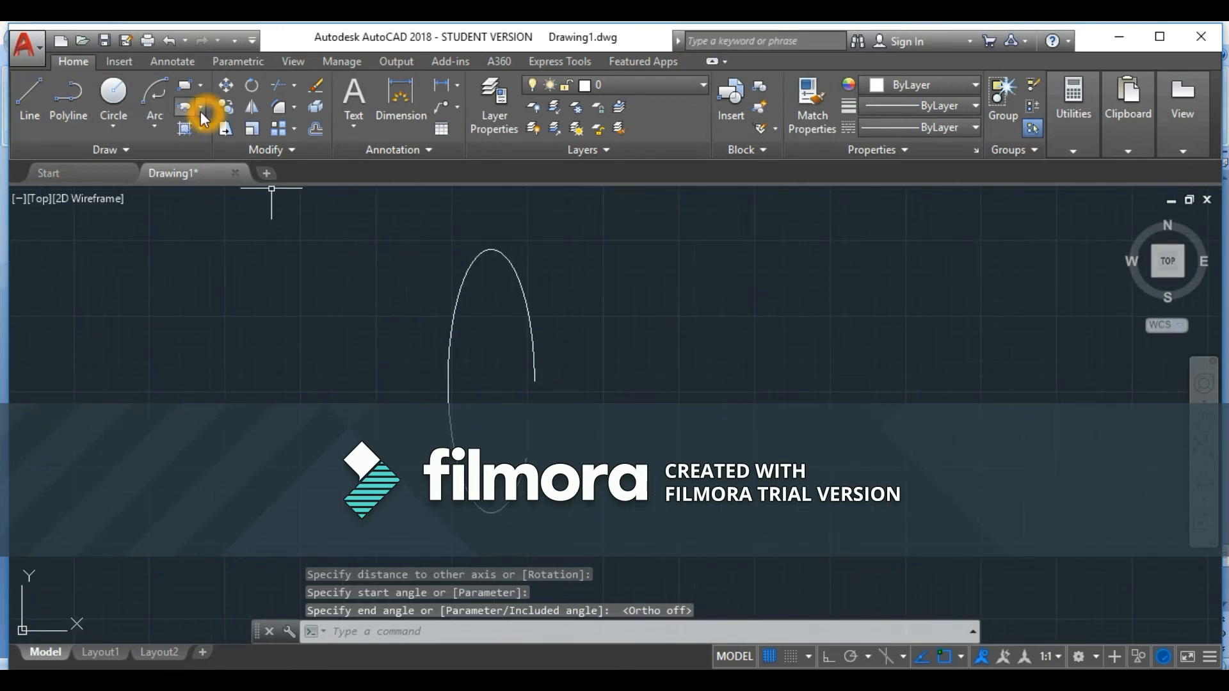
{"action": "left_click", "coordinate": [201, 111]}
{"action": "left_click", "coordinate": [219, 213]}
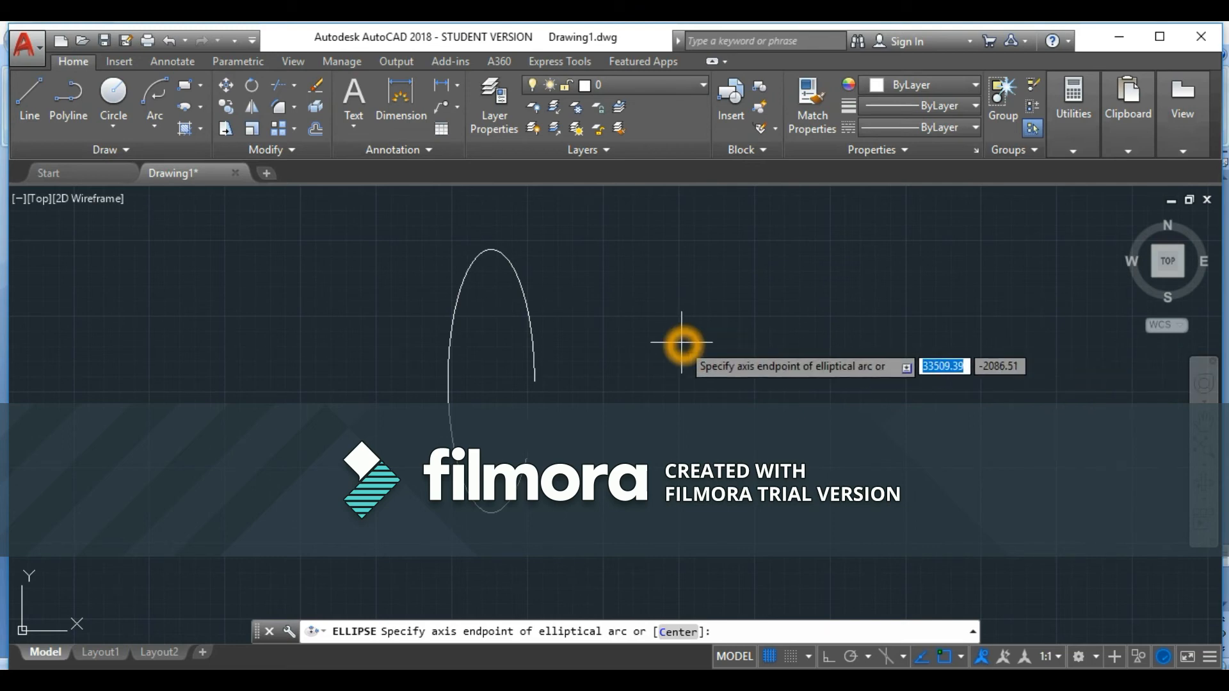
{"action": "left_click", "coordinate": [757, 235]}
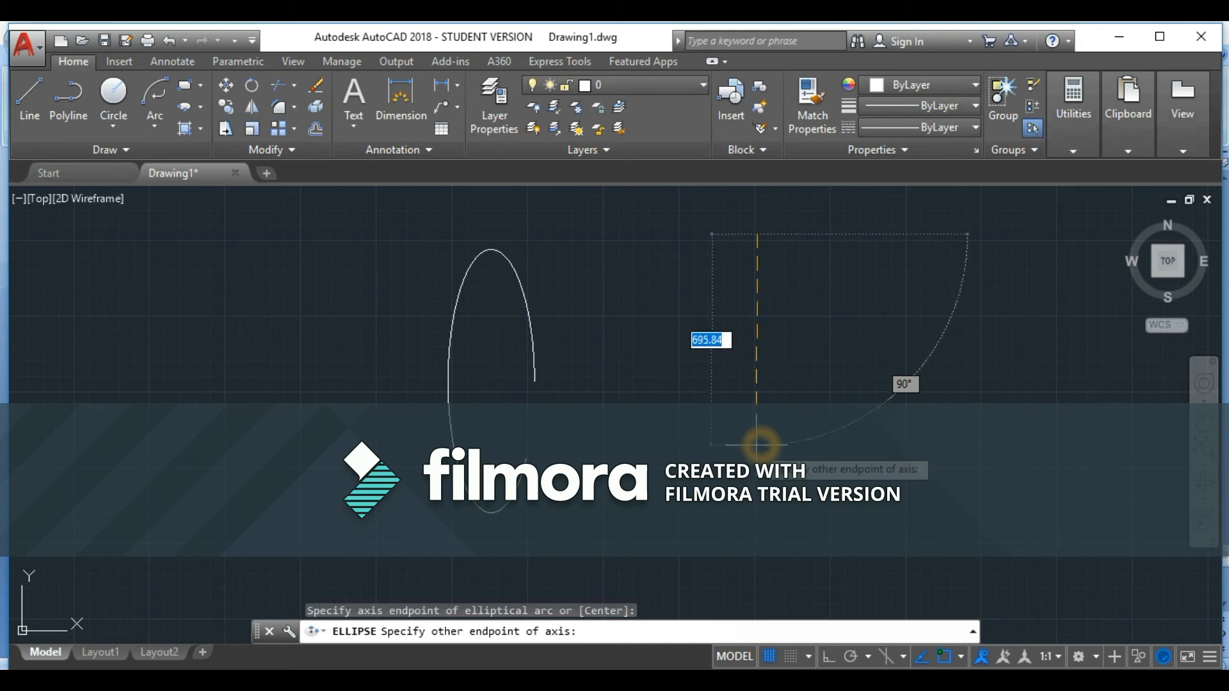
{"action": "left_click", "coordinate": [758, 448]}
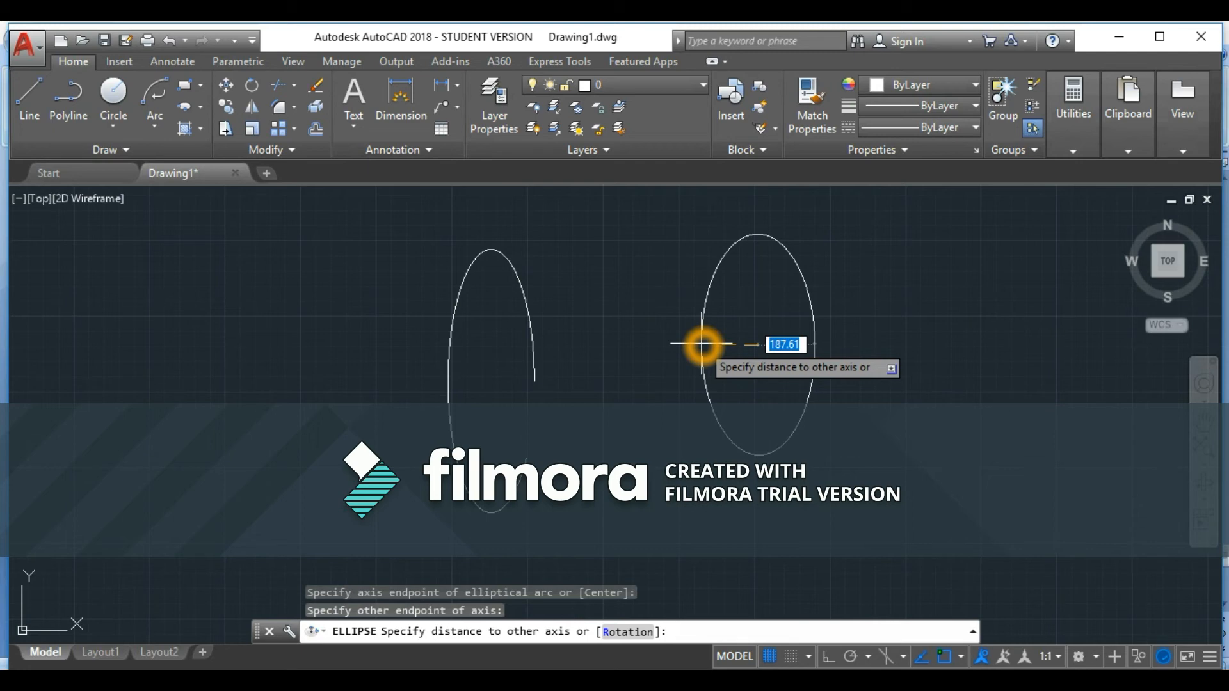
{"action": "left_click", "coordinate": [702, 343]}
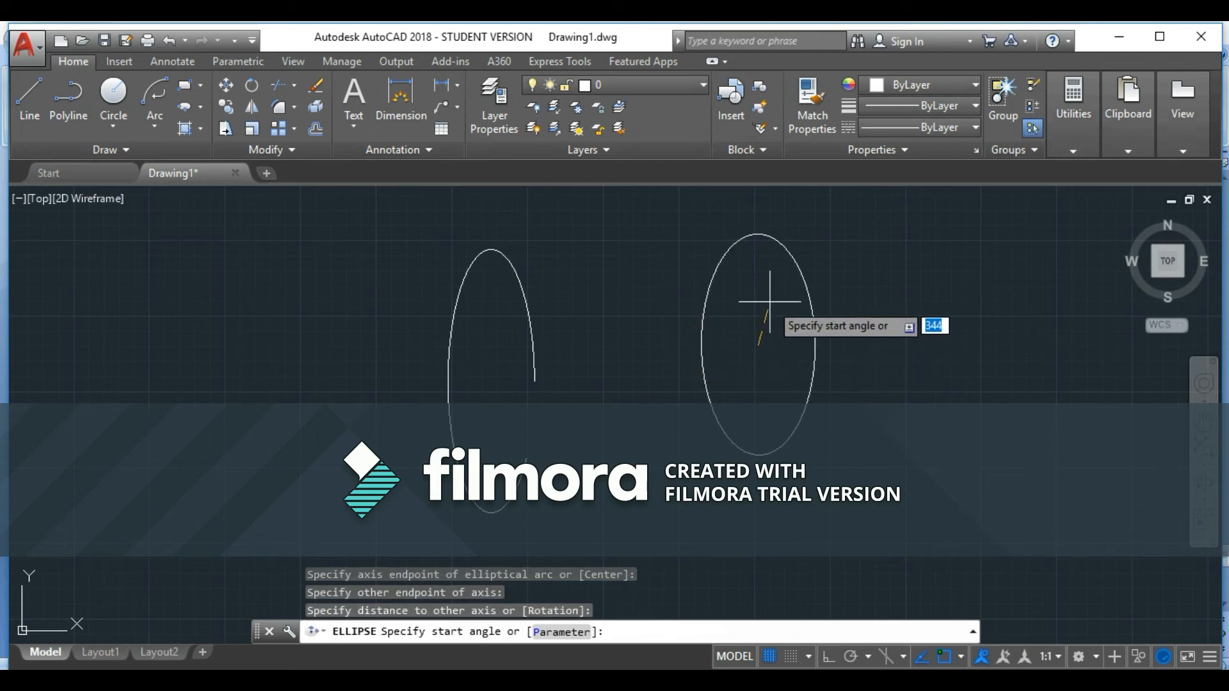
{"action": "left_click", "coordinate": [700, 343]}
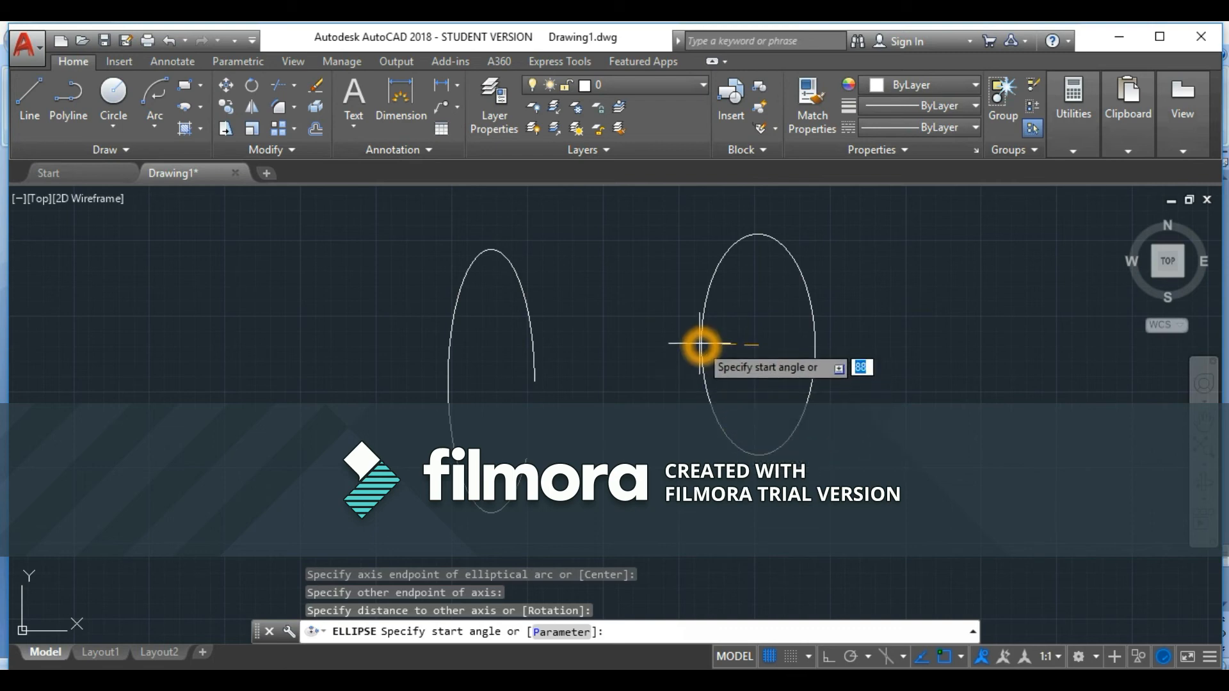
{"action": "left_click", "coordinate": [700, 343]}
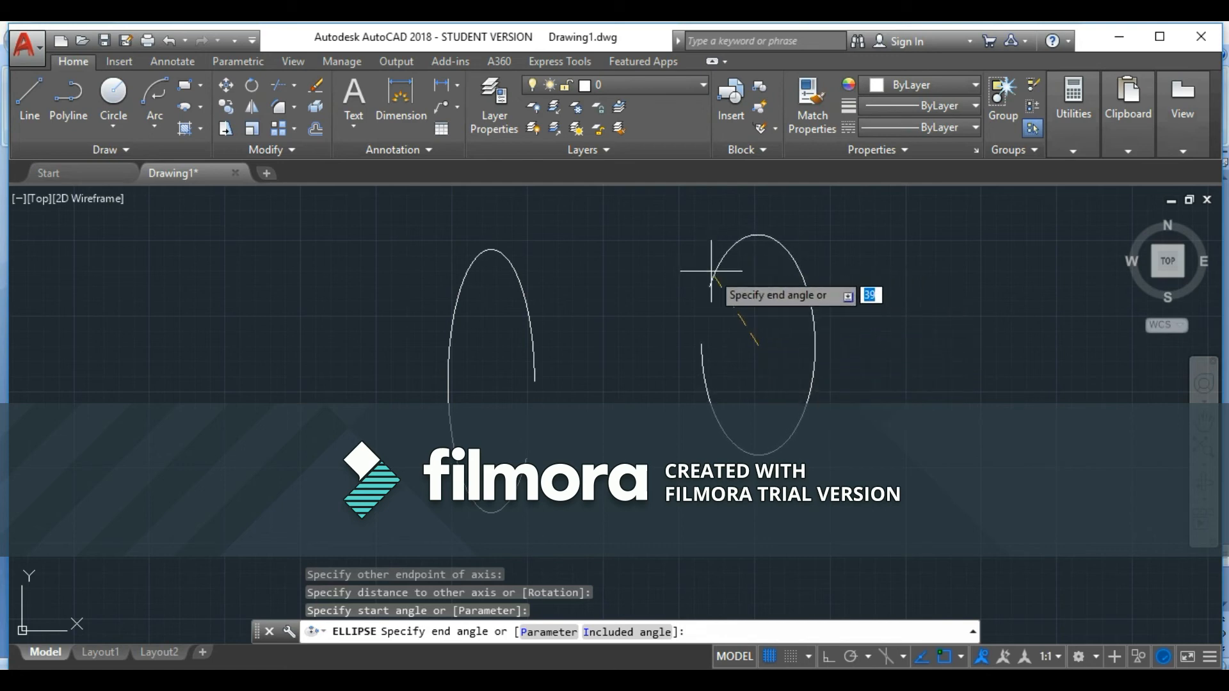
{"action": "left_click", "coordinate": [757, 451]}
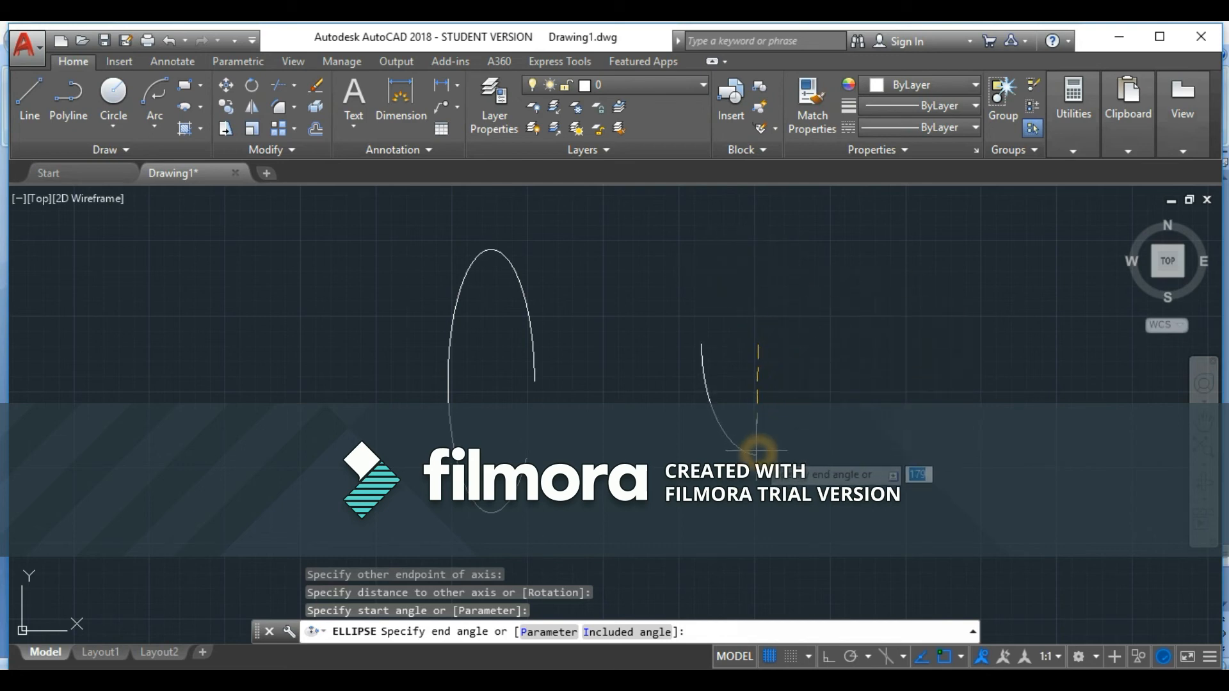
{"action": "middle_click_drag", "start_coordinate": [775, 399], "coordinate": [659, 378]}
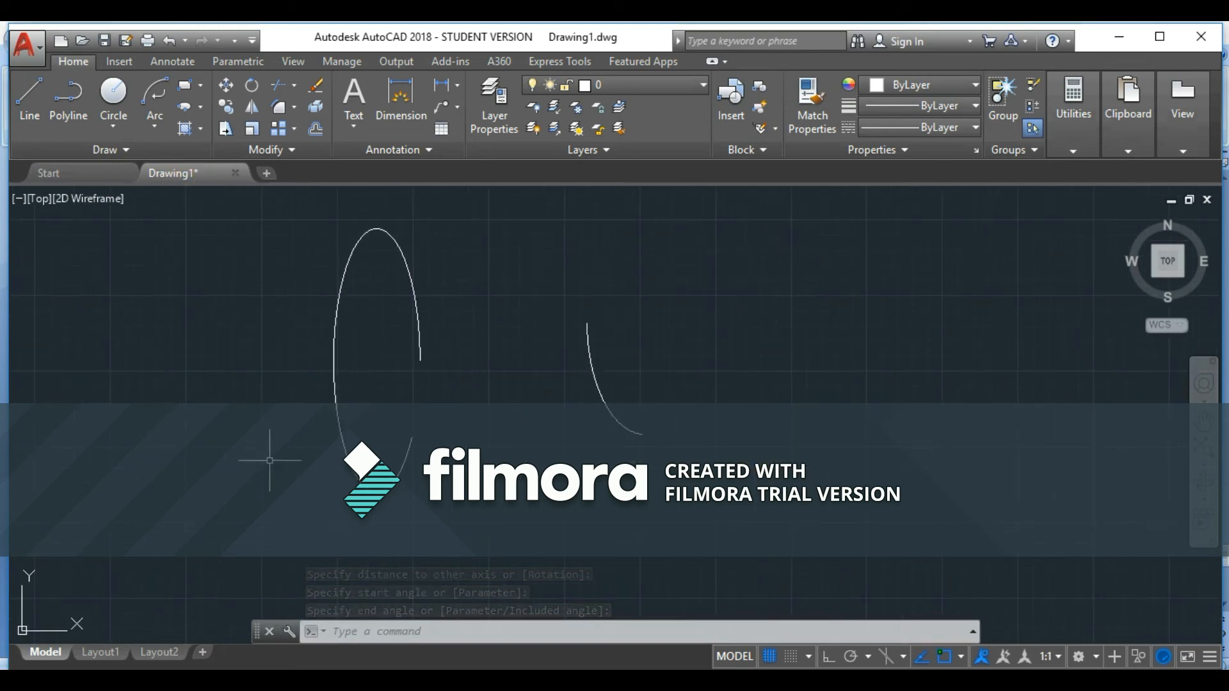
{"action": "left_click", "coordinate": [158, 114]}
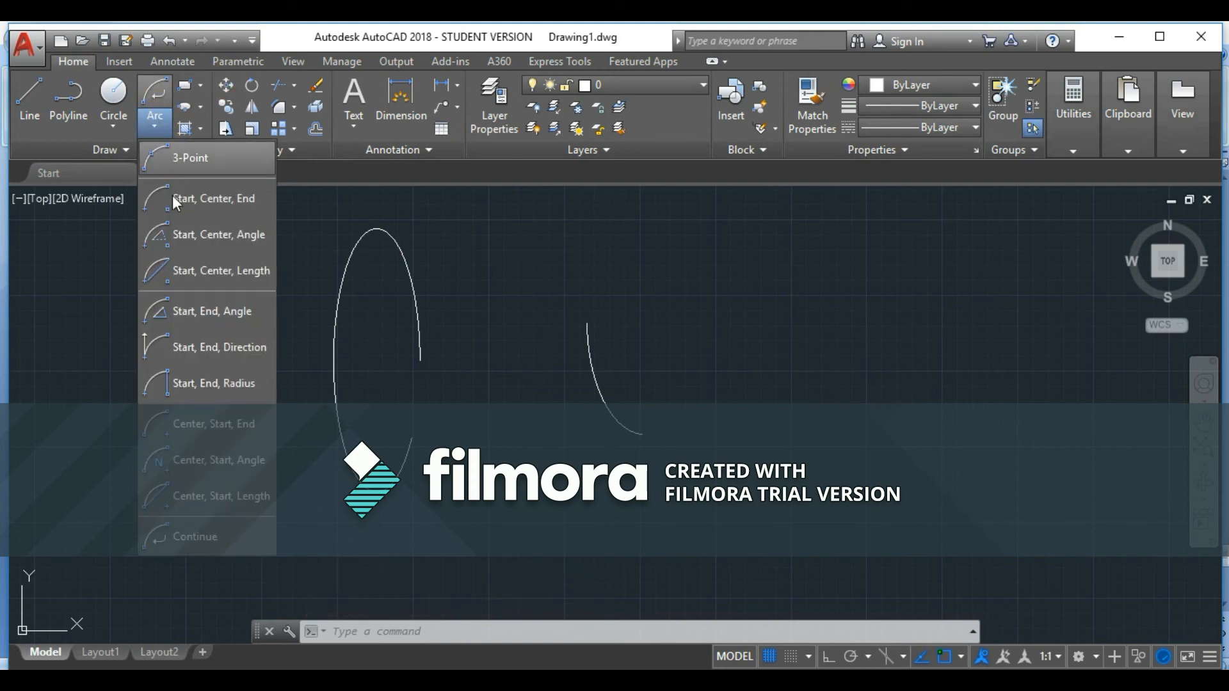
{"action": "left_click", "coordinate": [234, 462]}
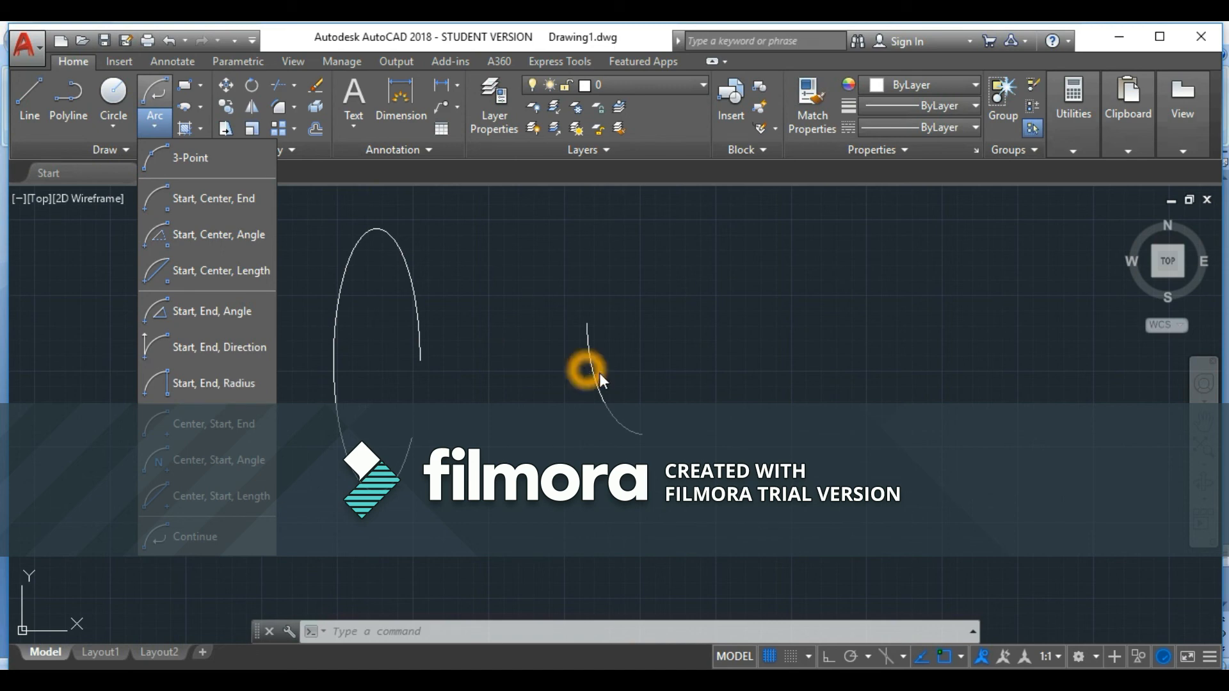
{"action": "left_click", "coordinate": [155, 128]}
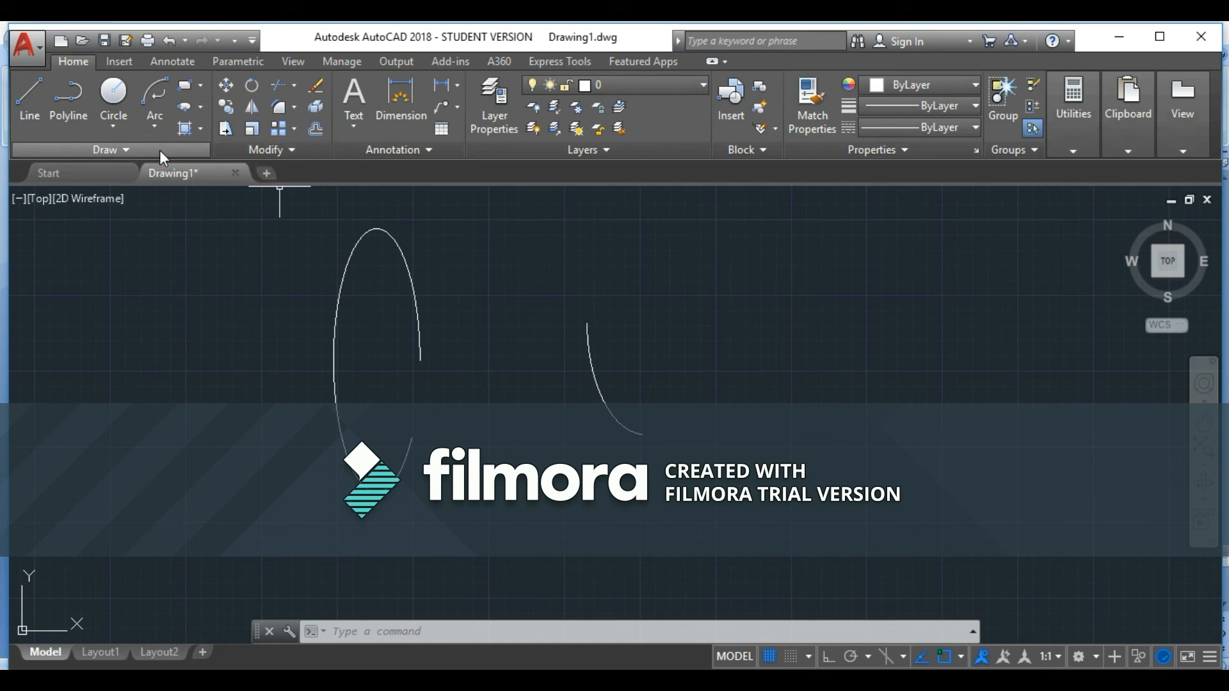
{"action": "left_click", "coordinate": [201, 129]}
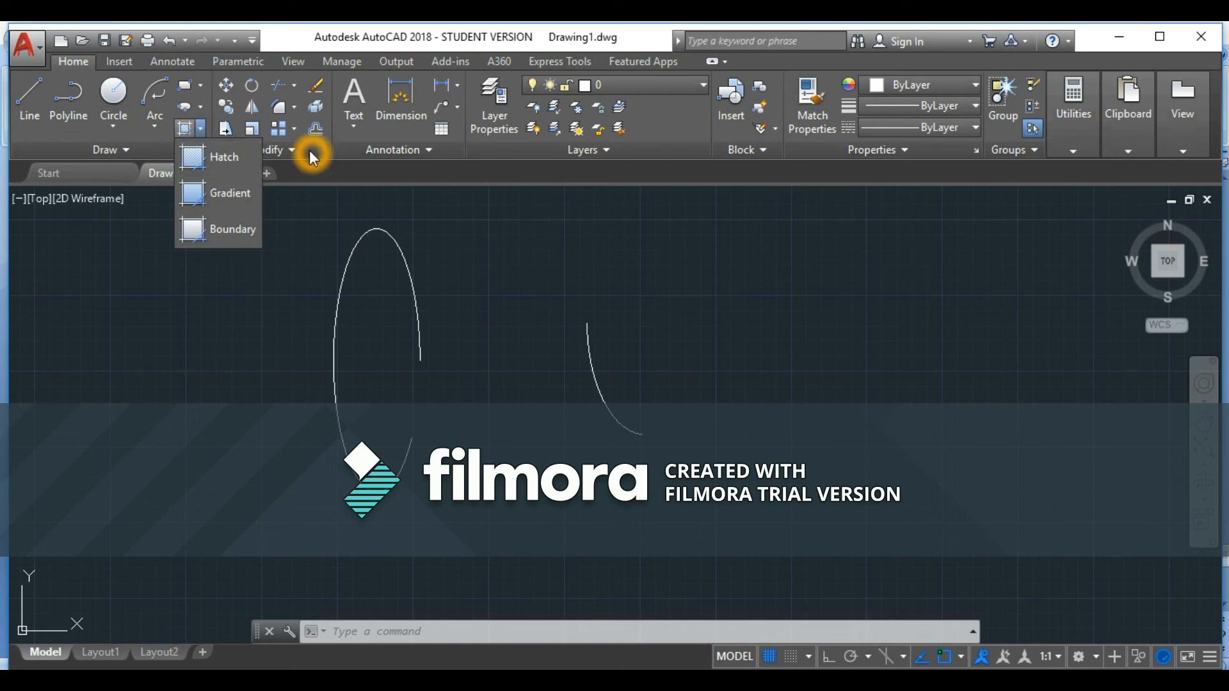
{"action": "left_click", "coordinate": [201, 129]}
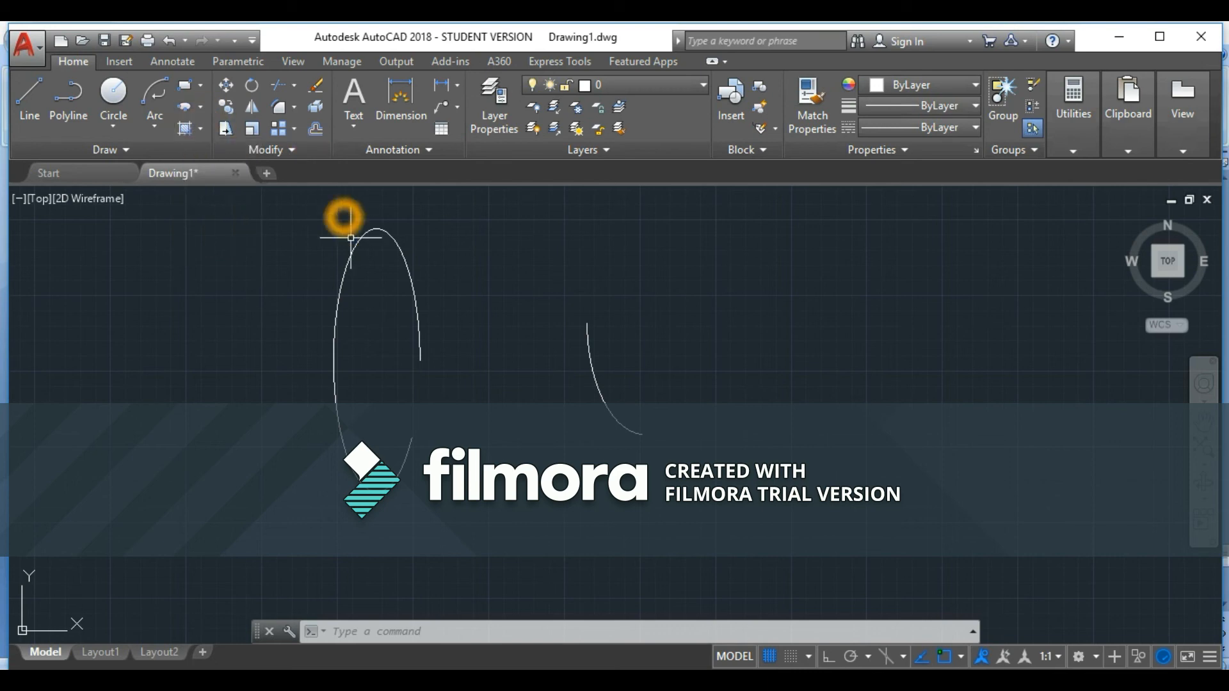